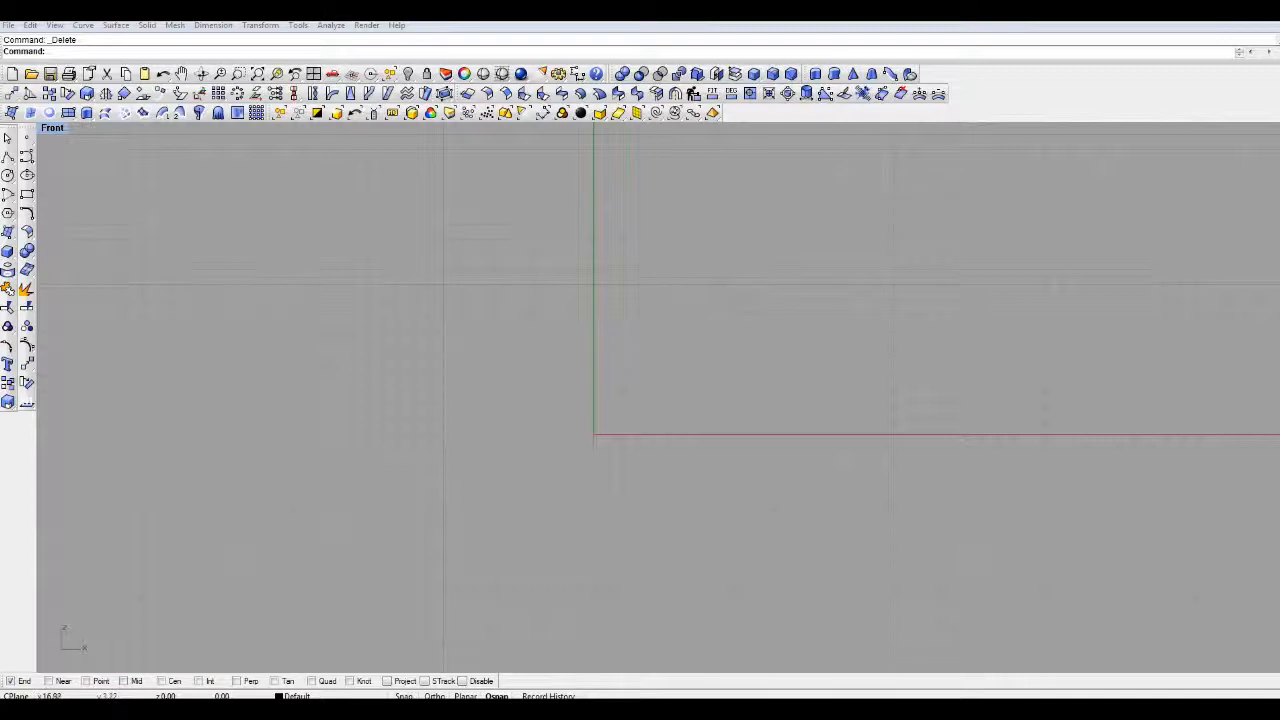
Draw a closed freeform control point curve with about a dozen points across the vertical axis in the Front view
right_drag(606, 347, 578, 350)
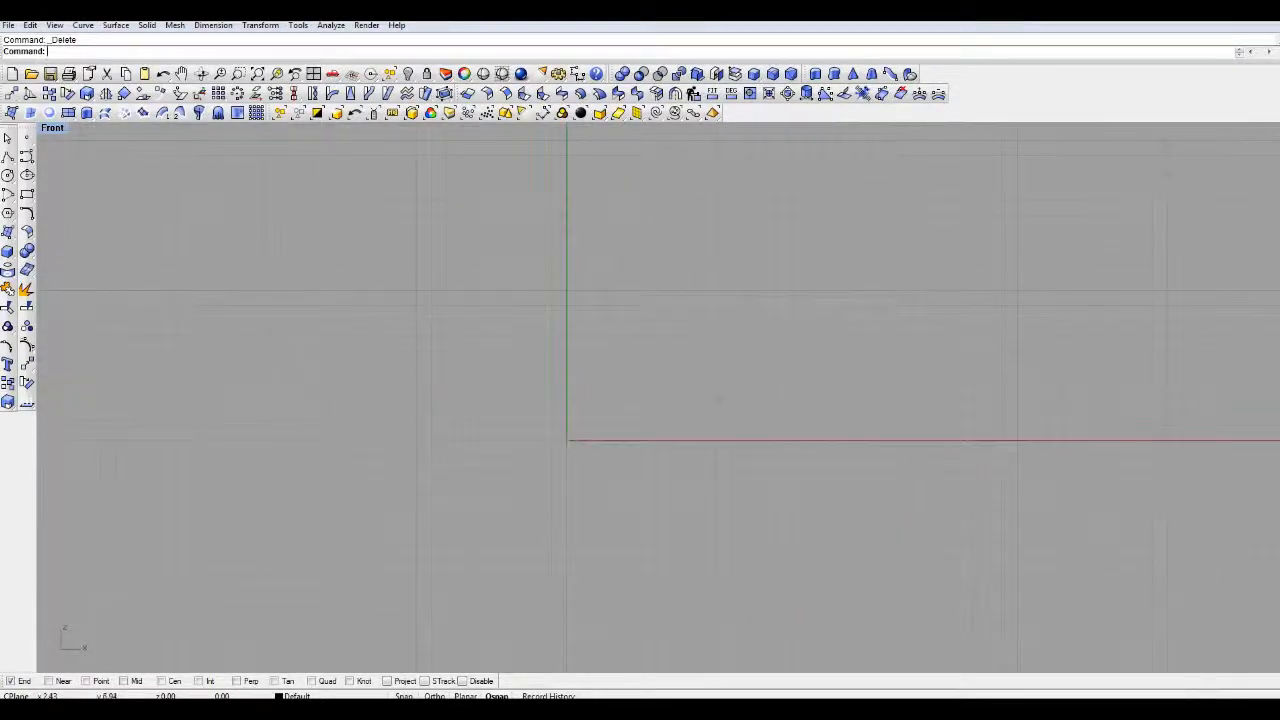
right_drag(580, 350, 523, 390)
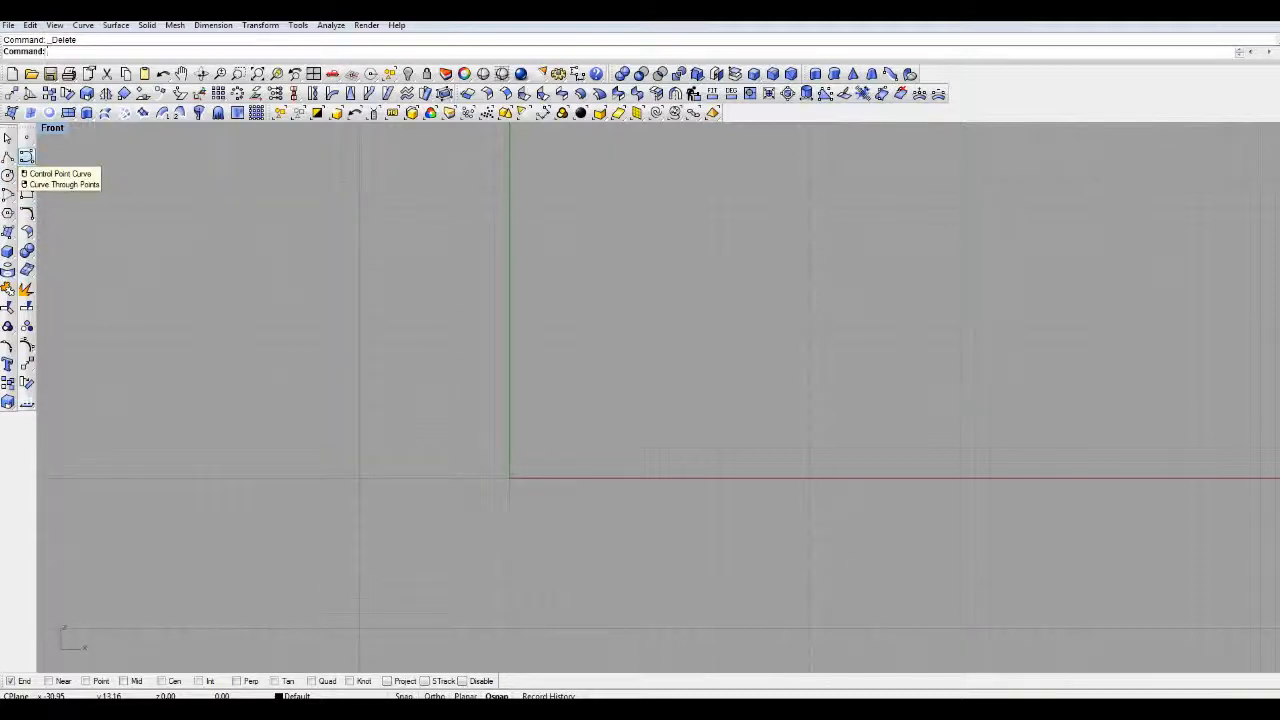
click(26, 156)
click(414, 276)
click(465, 220)
click(517, 271)
click(612, 251)
click(637, 193)
click(716, 206)
click(706, 270)
click(748, 336)
click(713, 410)
click(620, 331)
click(507, 349)
click(480, 303)
click(415, 276)
right_click(600, 182)
Select the closed freeform curve and delete it
click(538, 238)
key(Escape)
click(438, 251)
key(Delete)
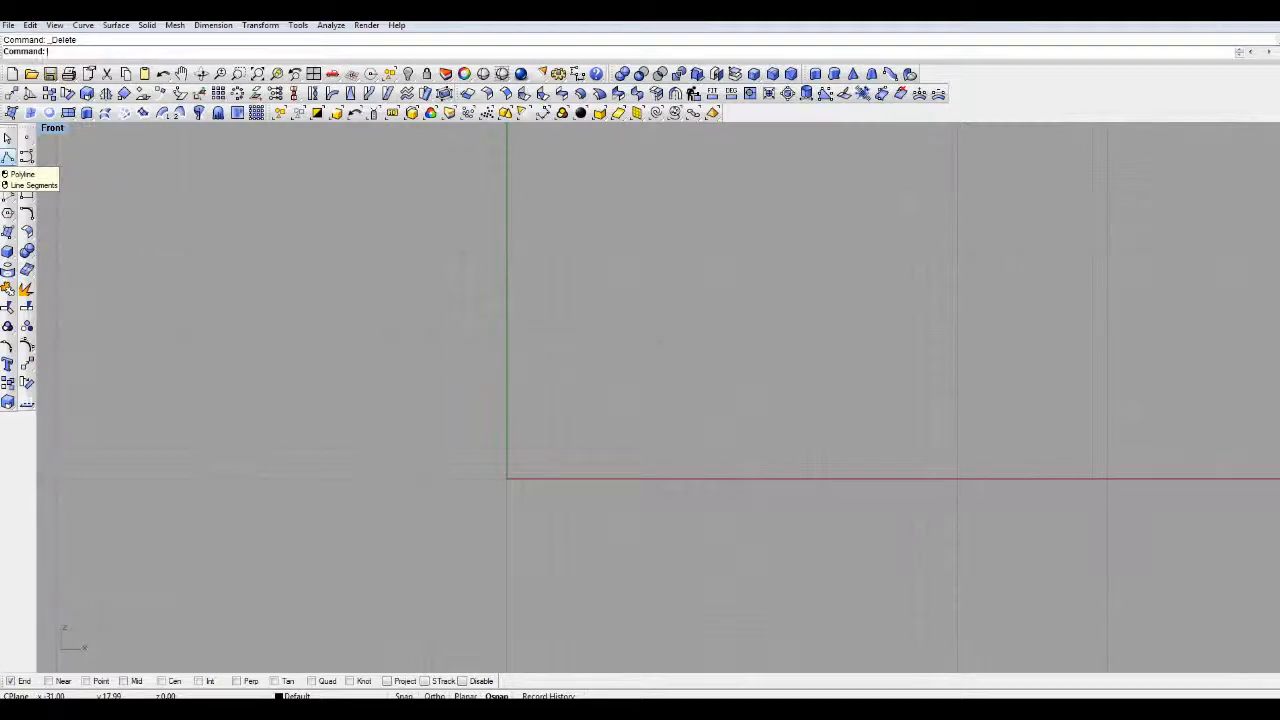
Draw a large closed, jagged polyline of straight segments above the horizontal axis, with its points on the grid
click(8, 157)
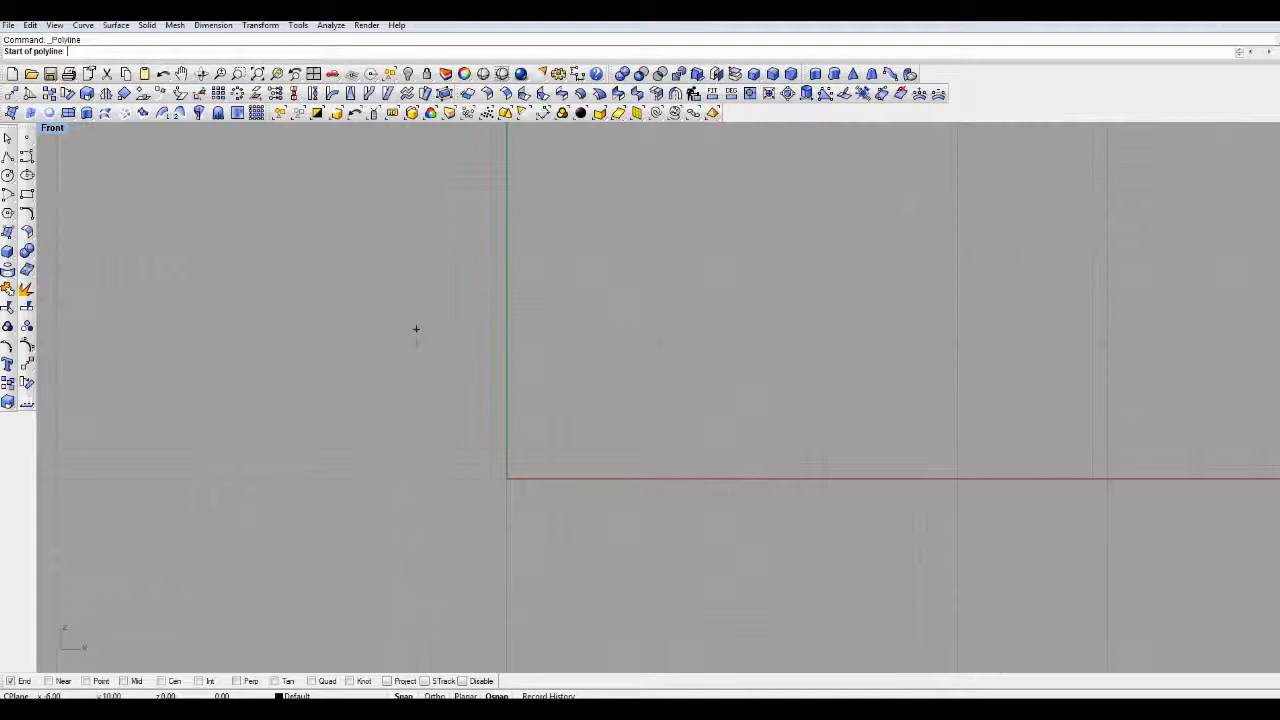
click(431, 328)
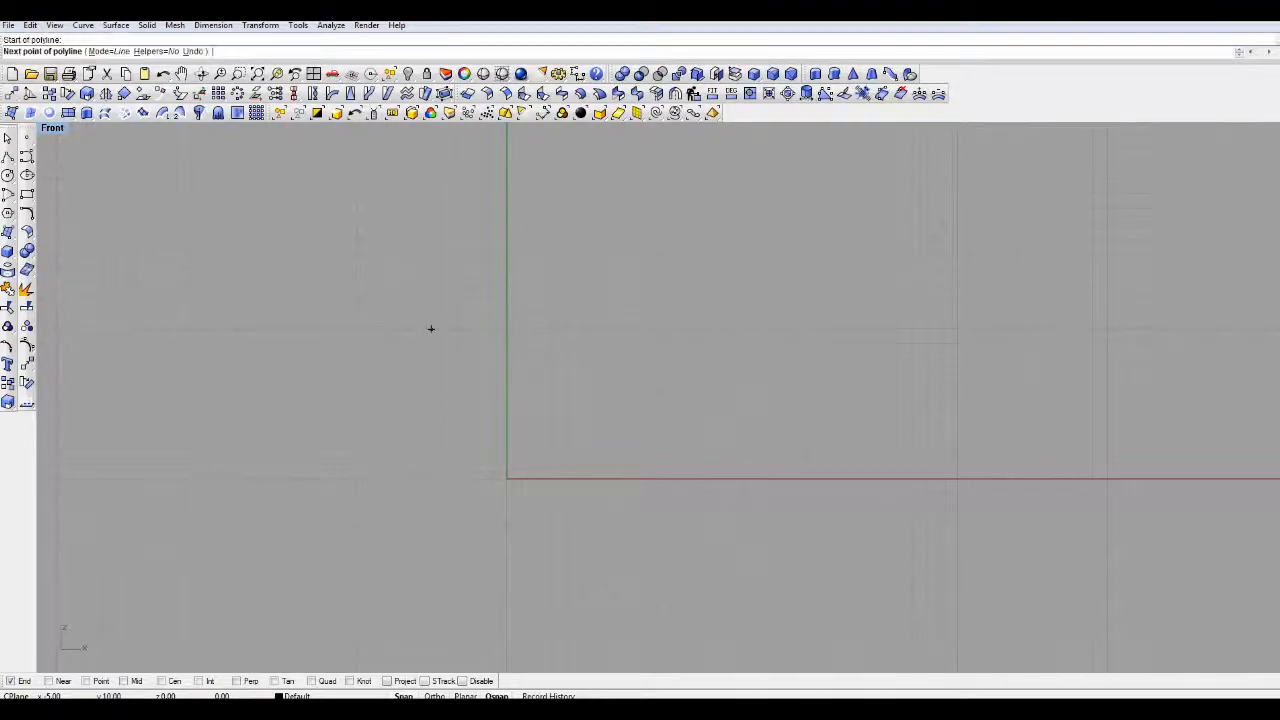
click(506, 209)
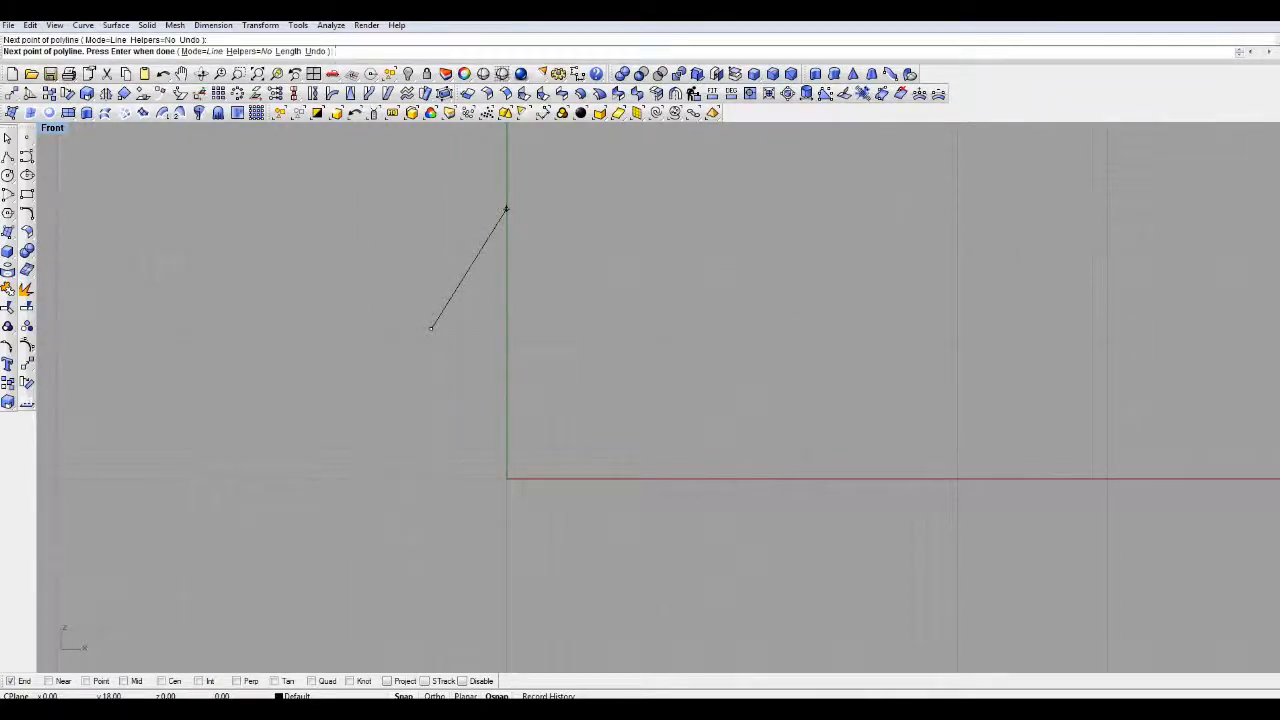
click(596, 314)
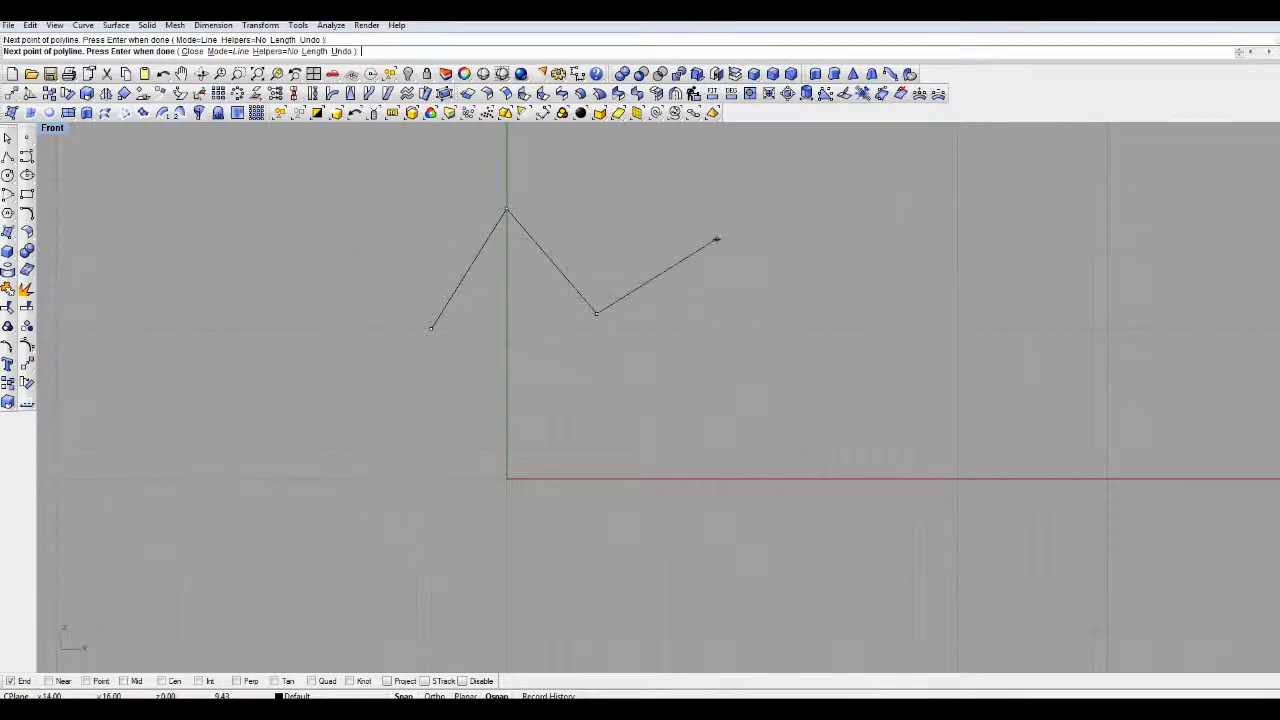
click(778, 209)
click(911, 253)
click(837, 283)
click(911, 358)
click(806, 419)
click(791, 449)
click(731, 344)
click(656, 404)
click(641, 463)
click(567, 419)
click(551, 358)
click(551, 314)
click(521, 344)
click(506, 388)
click(491, 314)
click(476, 329)
click(446, 404)
click(401, 374)
click(326, 344)
click(340, 284)
click(371, 253)
click(416, 238)
click(446, 193)
click(401, 298)
click(371, 314)
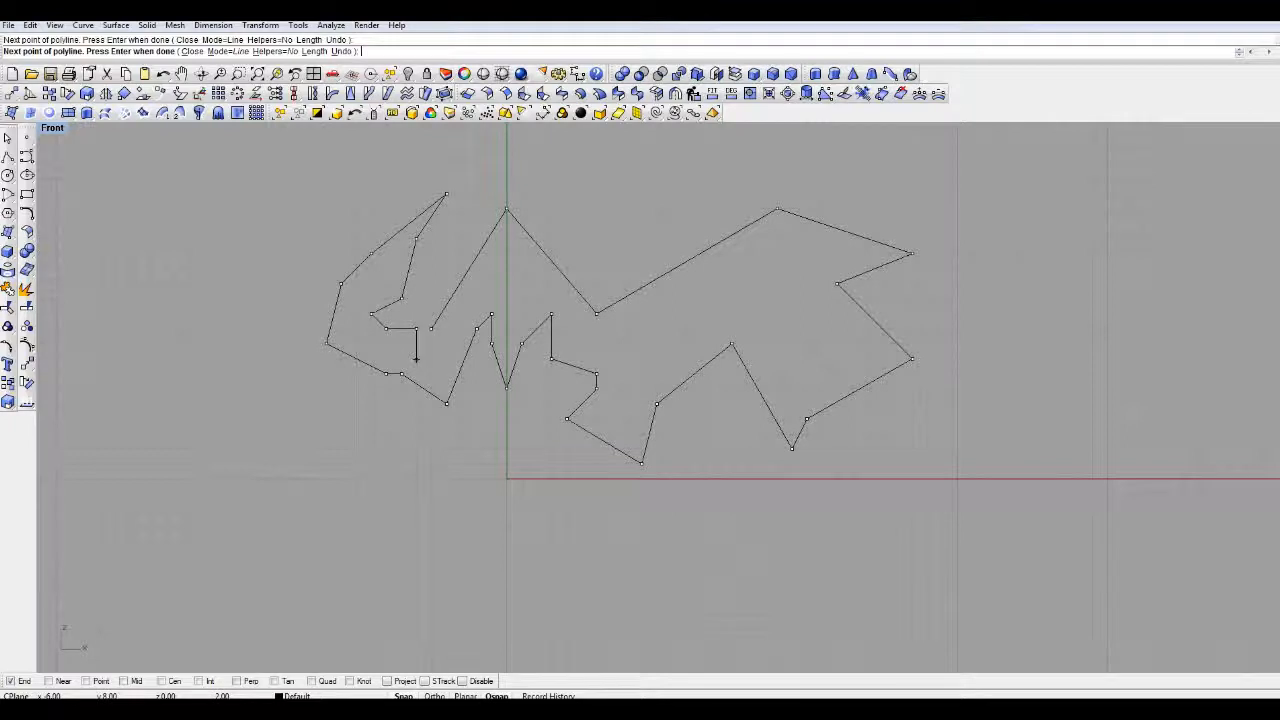
click(431, 356)
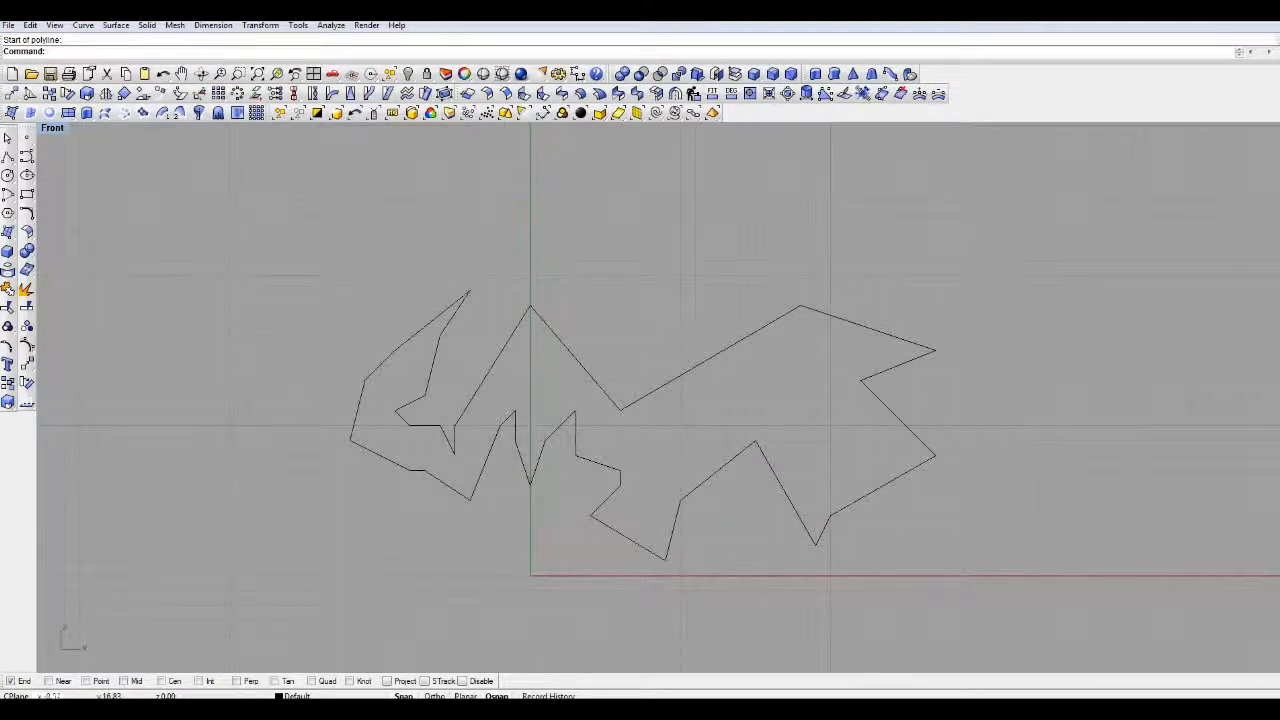
Draw a narrow closed, spike-shaped polyline in the gap between the jagged outline's curved horn and its central peak
scroll(453, 350, up, 2)
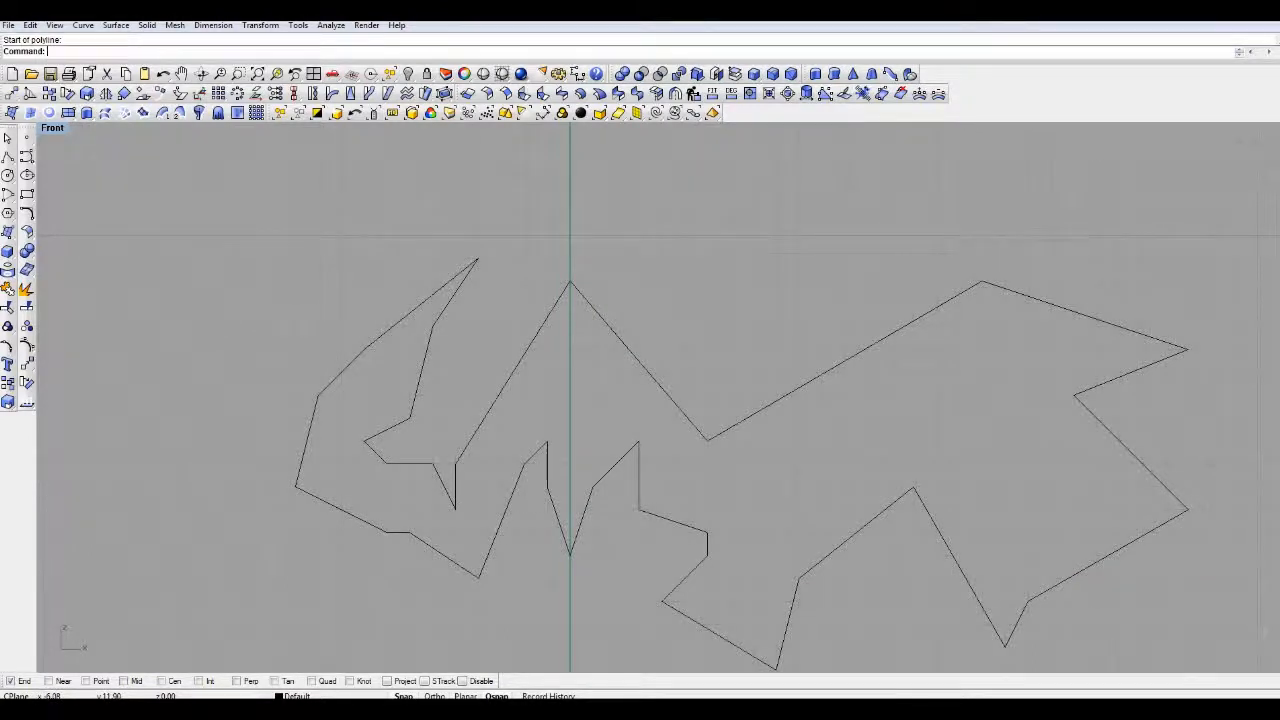
right_click(432, 416)
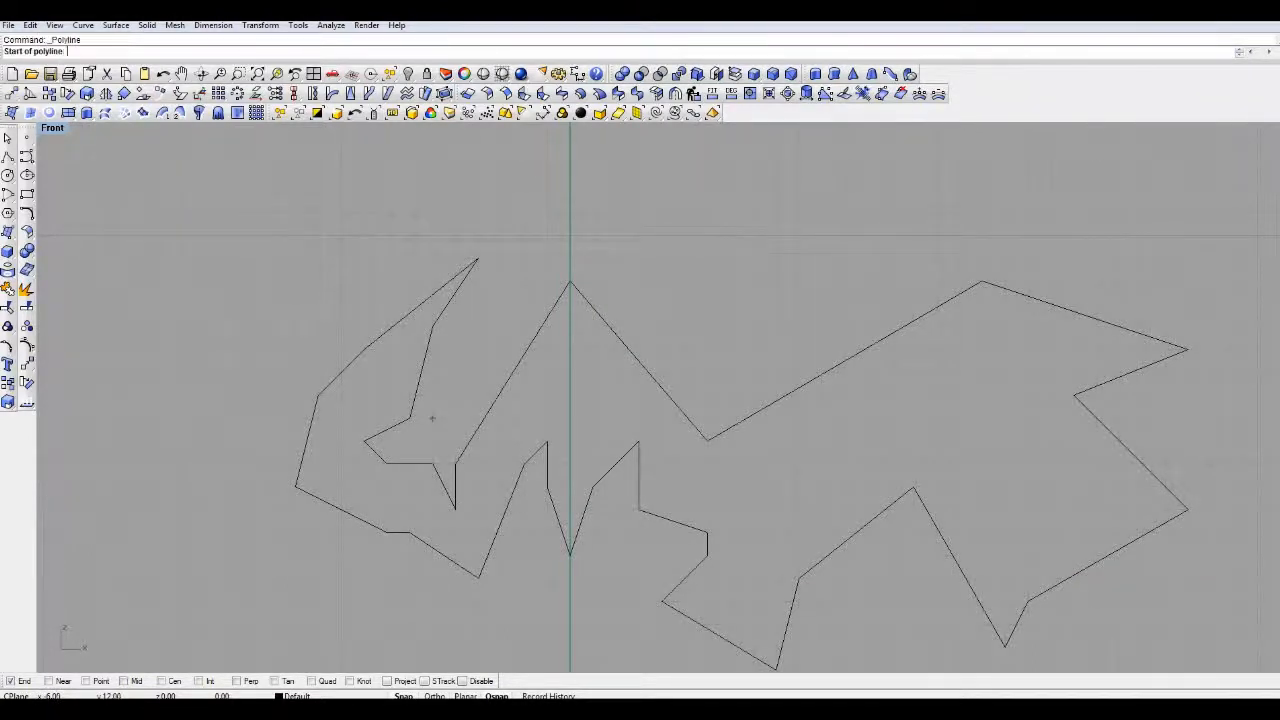
click(432, 418)
click(455, 325)
click(593, 168)
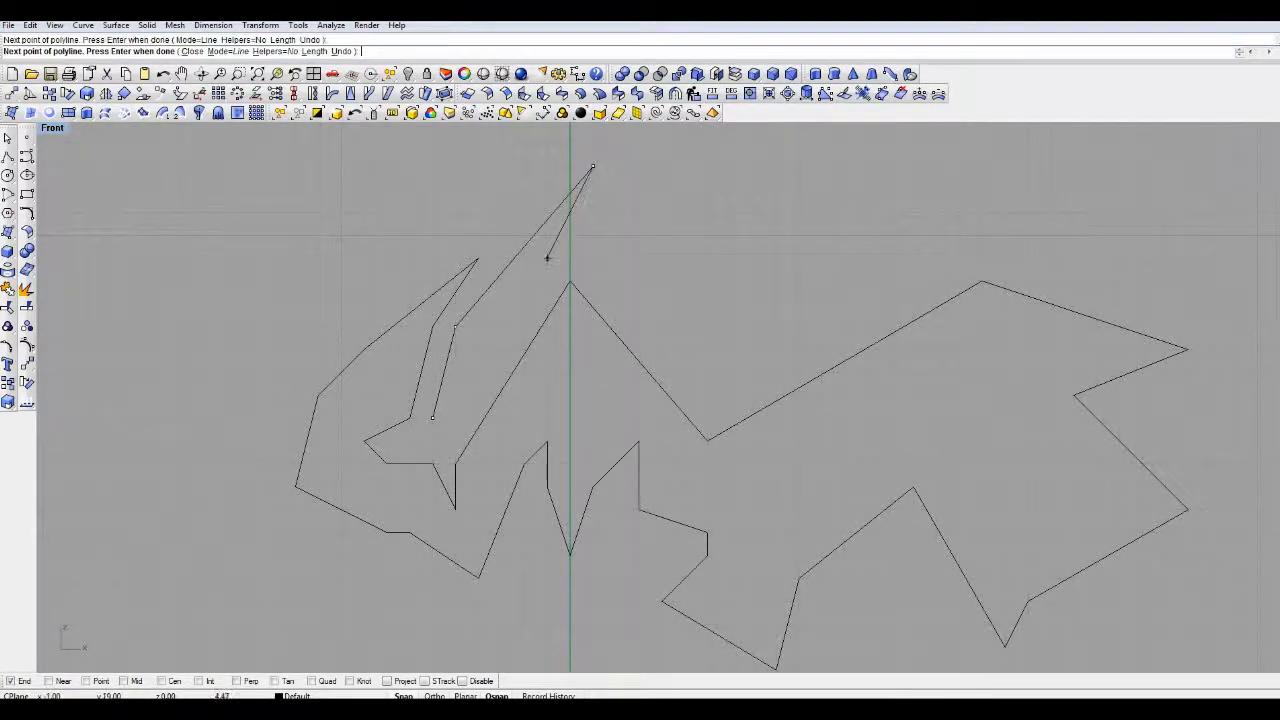
click(547, 258)
click(502, 350)
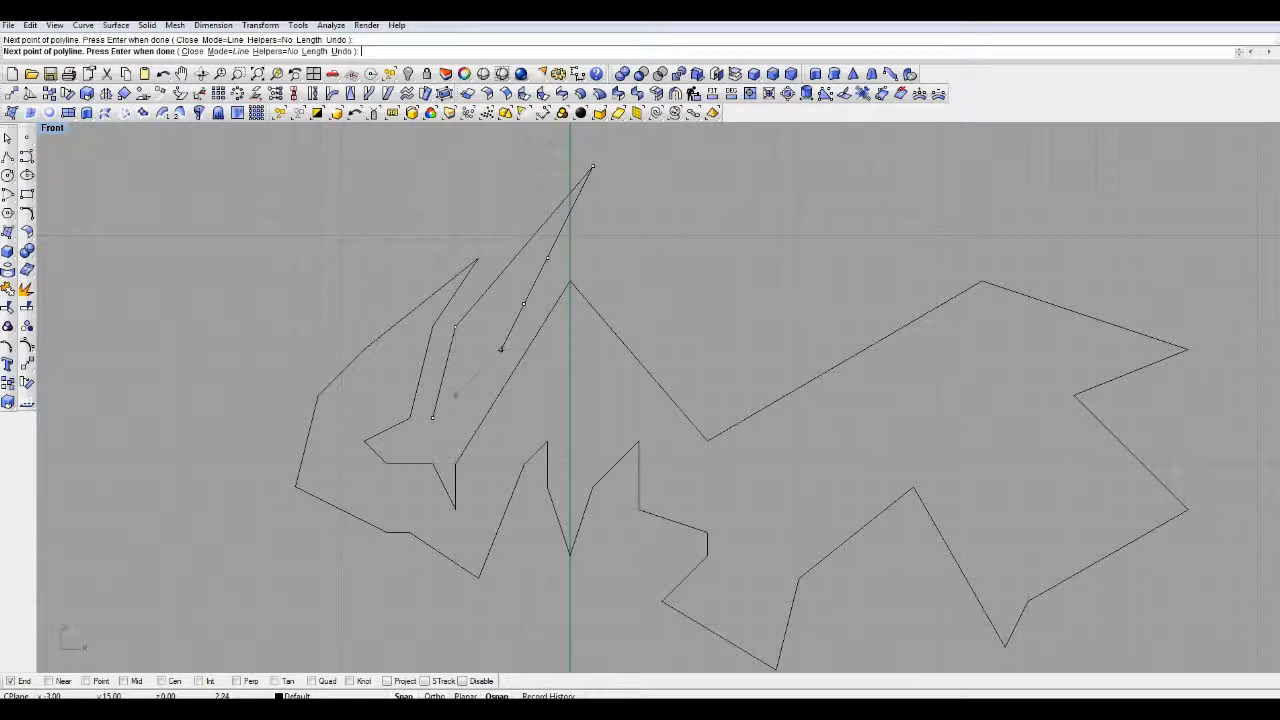
click(432, 418)
Draw a closed irregular polyline above the jagged outline, running parallel to its V-shaped upper edge and looping back to its start
right_click(432, 418)
click(593, 282)
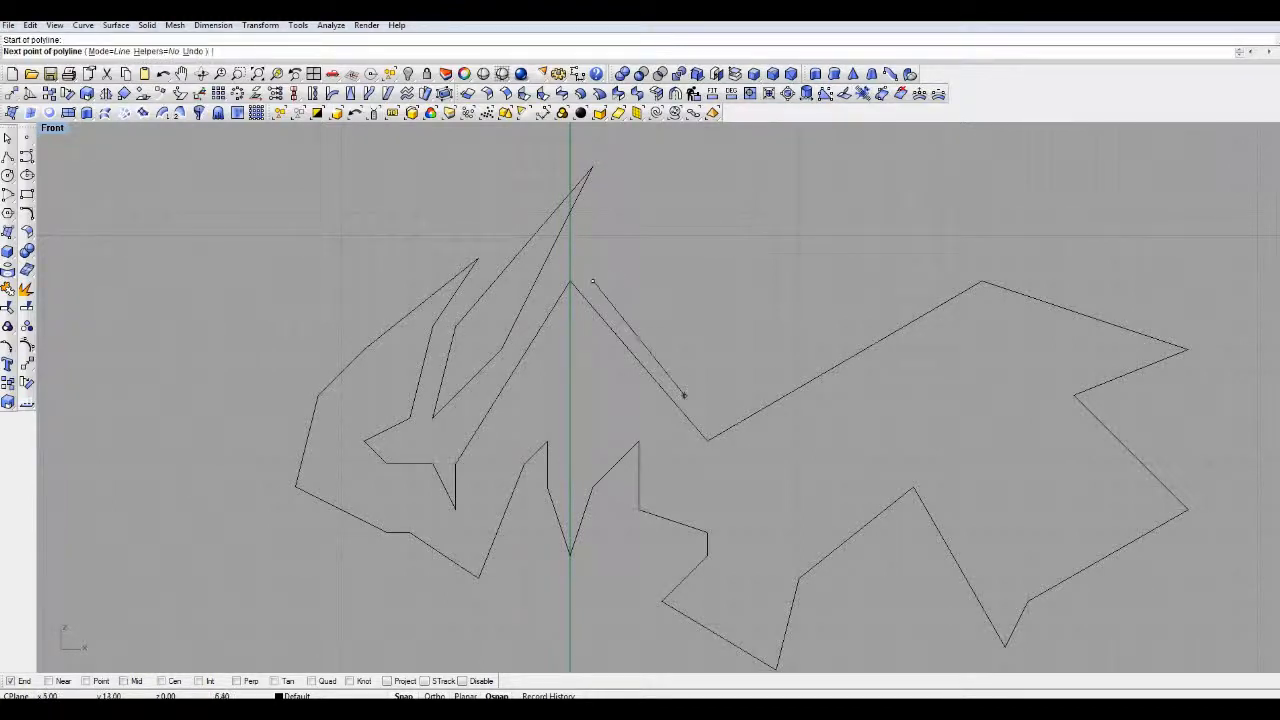
click(707, 418)
click(1005, 235)
click(913, 235)
click(867, 188)
click(798, 189)
click(798, 212)
right_drag(733, 304, 692, 434)
click(713, 302)
click(705, 233)
click(649, 196)
click(641, 253)
click(666, 362)
click(622, 341)
click(650, 278)
click(575, 222)
click(550, 188)
click(508, 201)
click(483, 222)
click(398, 183)
click(507, 248)
click(587, 242)
click(592, 298)
click(567, 325)
click(582, 385)
click(601, 409)
click(551, 413)
key(Return)
scroll(630, 246, down, 5)
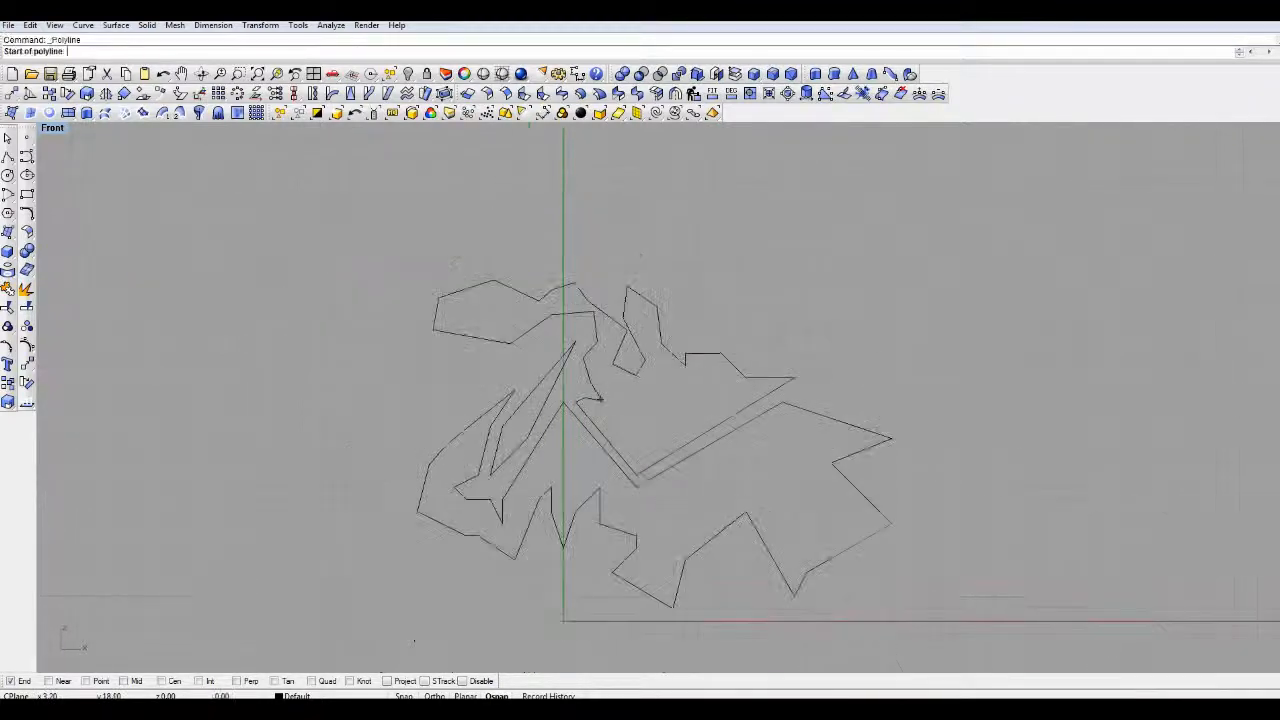
key(Escape)
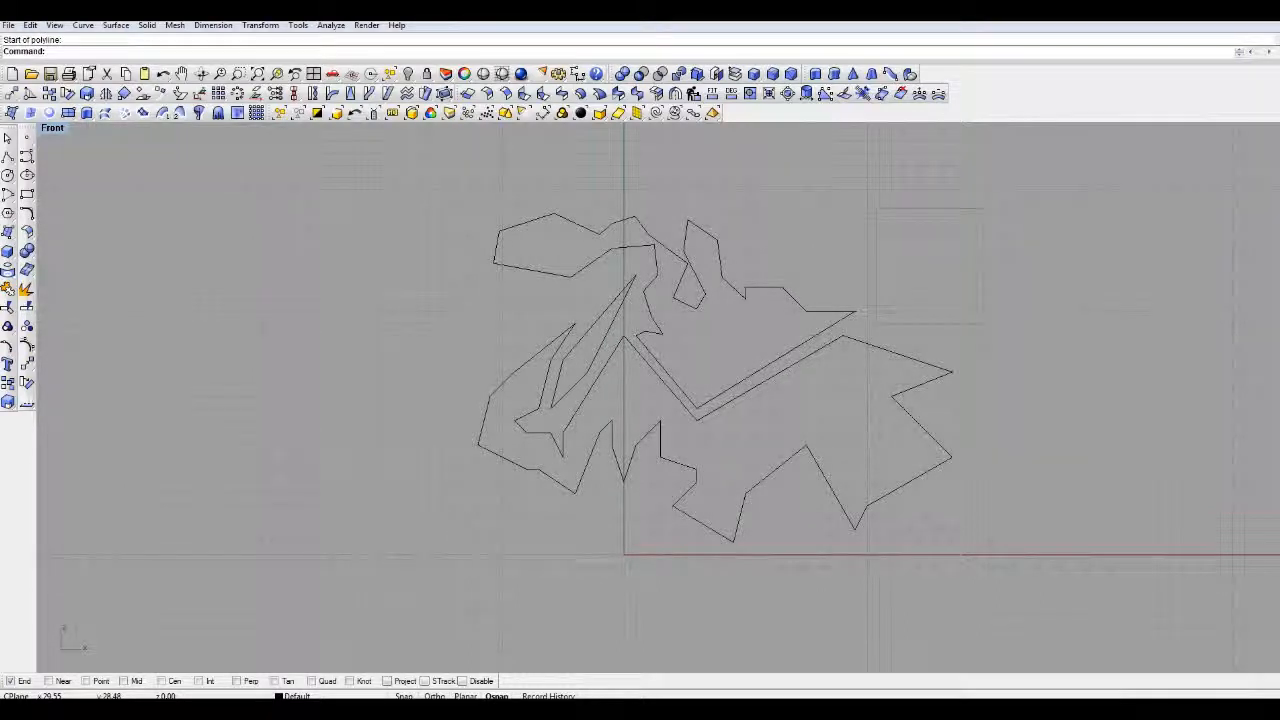
Select all the polylines and delete them
key(ctrl+a)
key(Delete)
Draw a closed four-sided polyline across the vertical axis
click(8, 157)
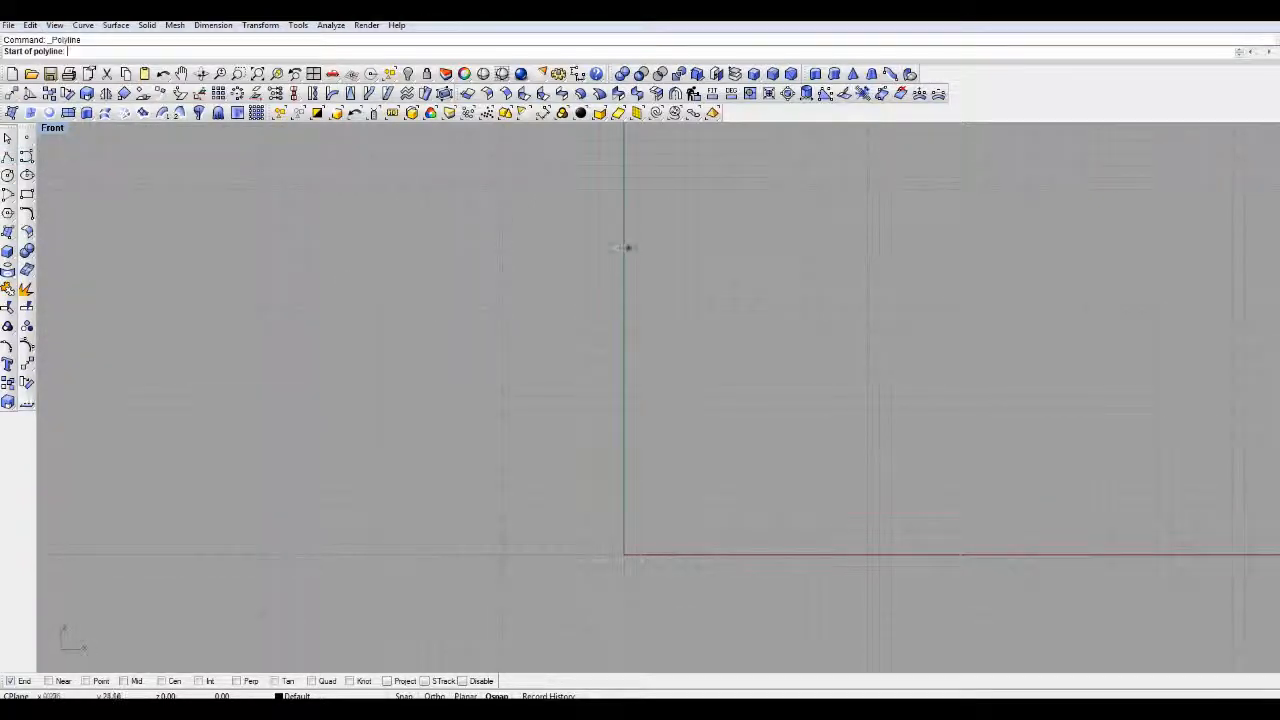
key(Escape)
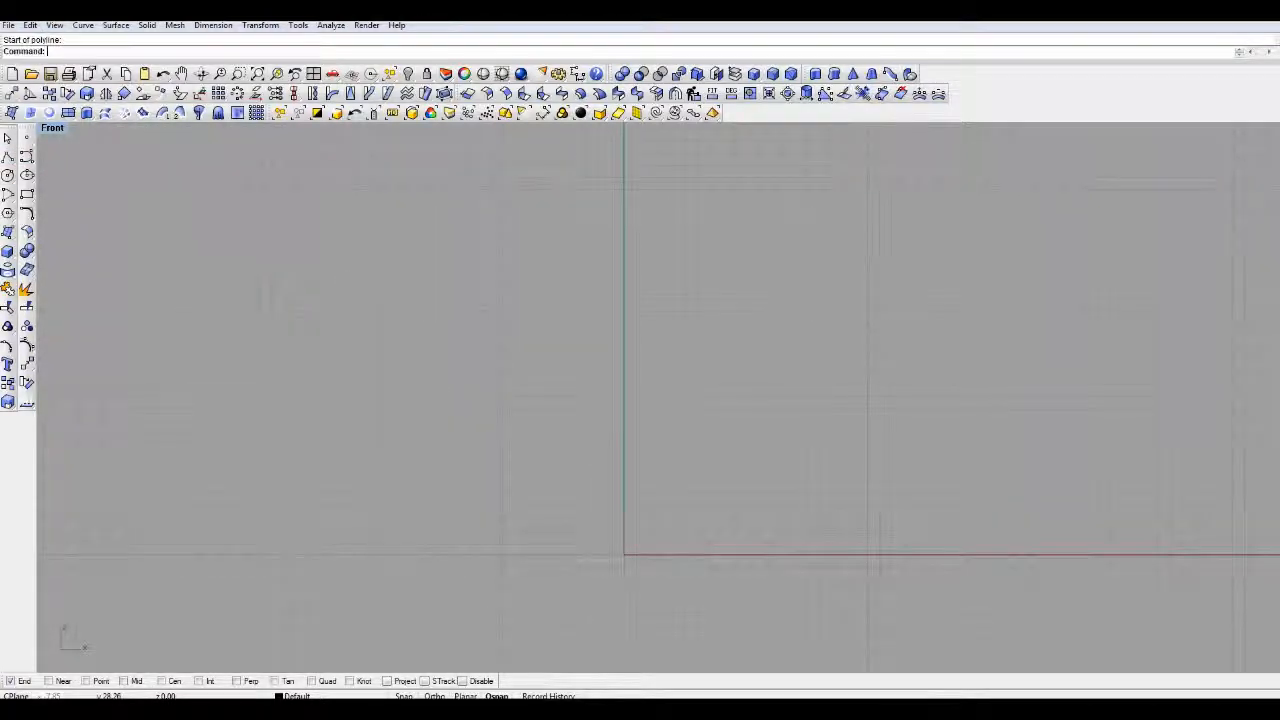
click(8, 156)
click(584, 236)
click(493, 313)
click(573, 371)
click(642, 320)
click(584, 236)
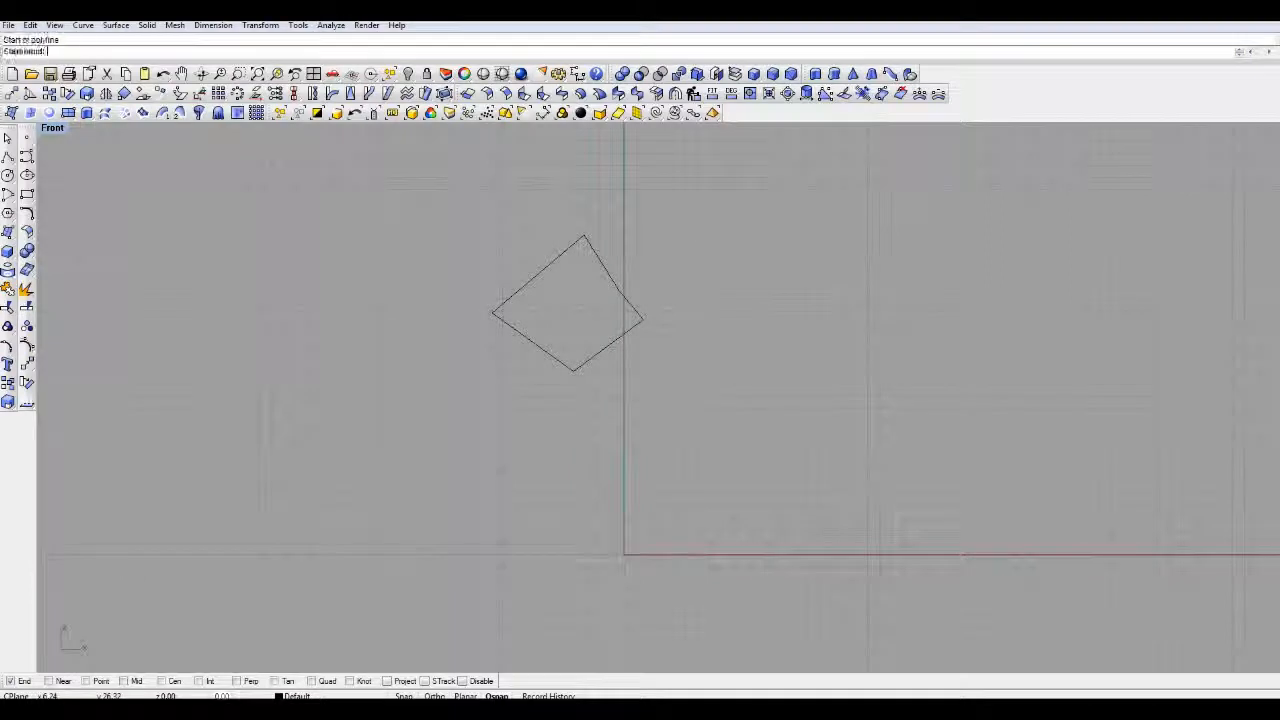
Shift the four-sided polyline so the vertical axis runs through its middle, then delete it
drag(613, 278, 666, 318)
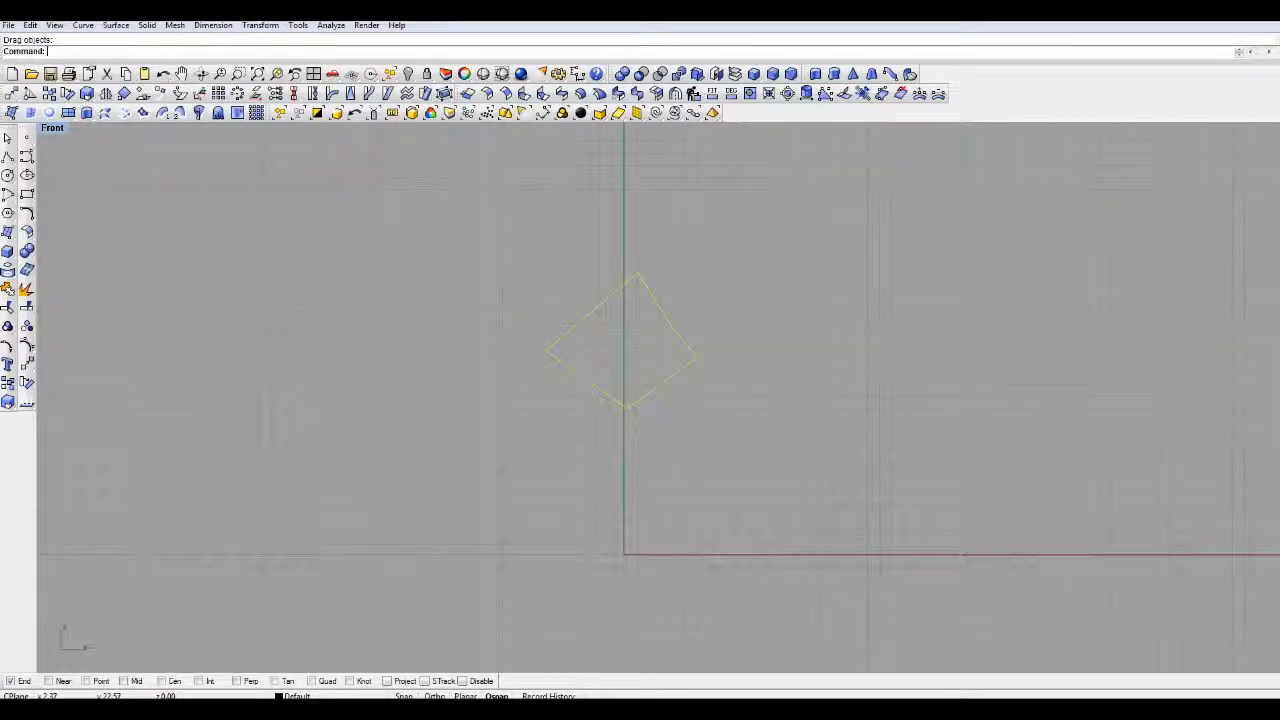
key(Delete)
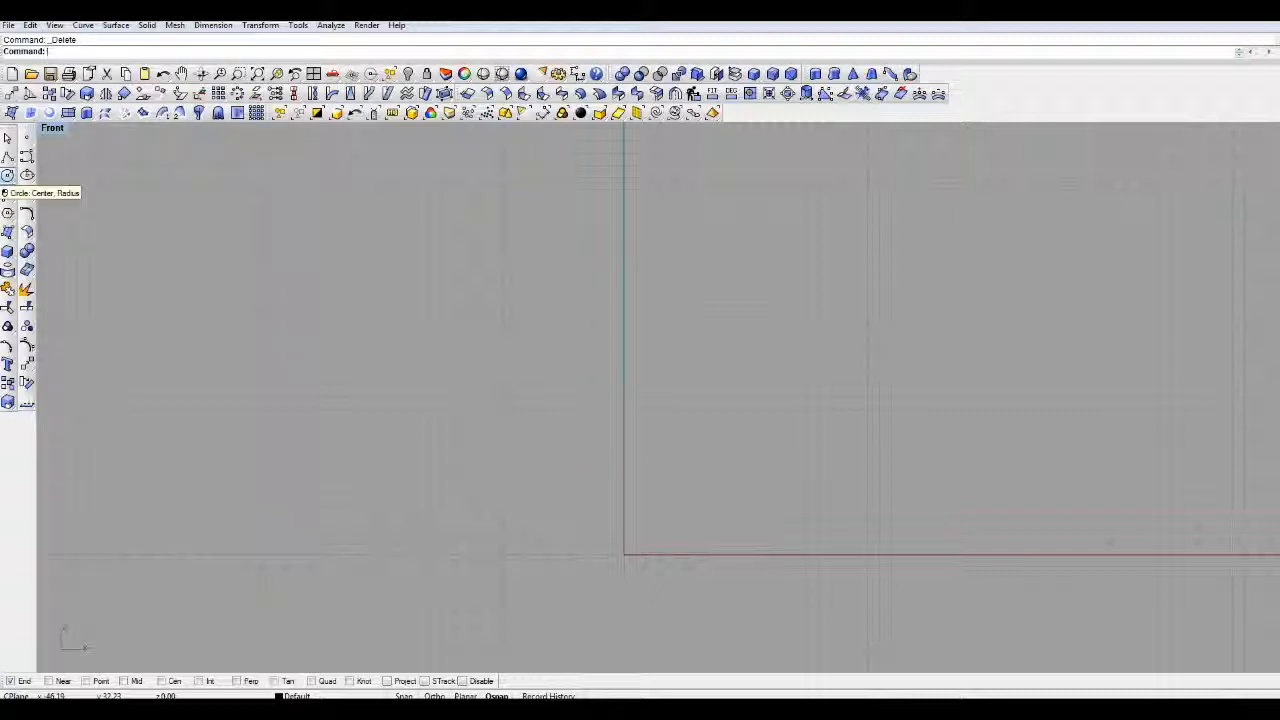
Draw a circle from its center and radius, centered on the vertical axis above the origin
click(8, 175)
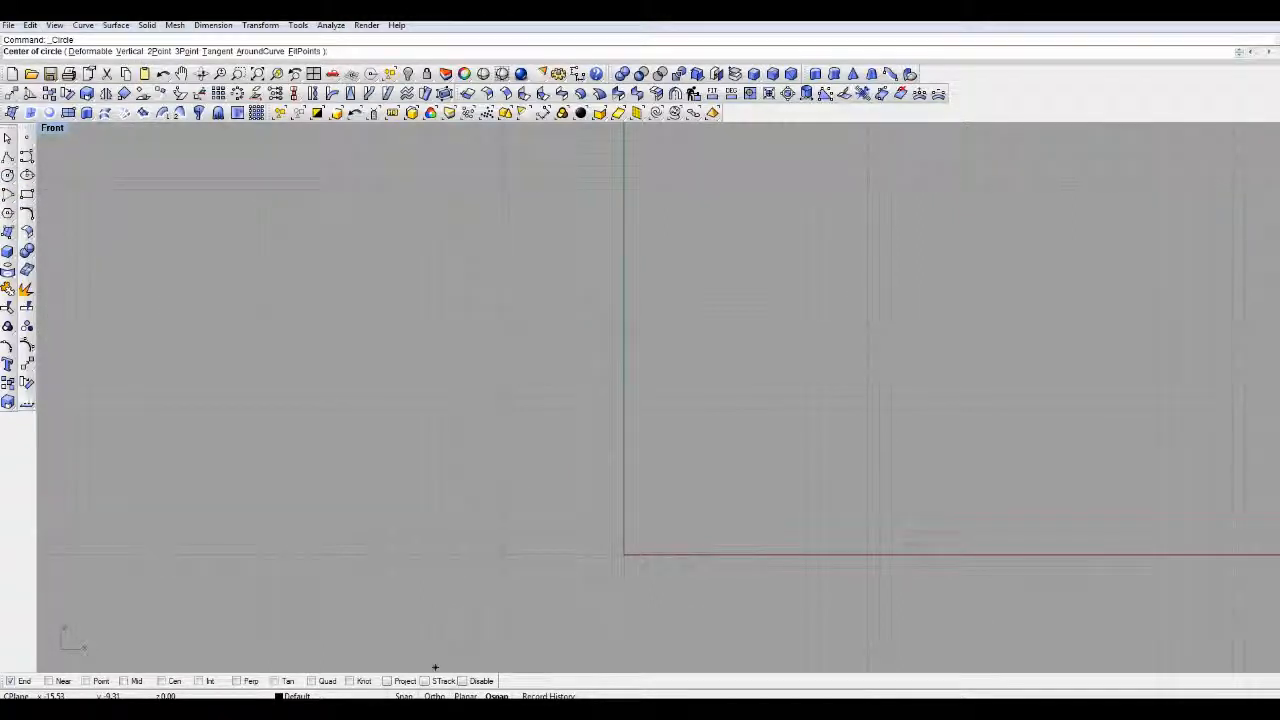
click(623, 297)
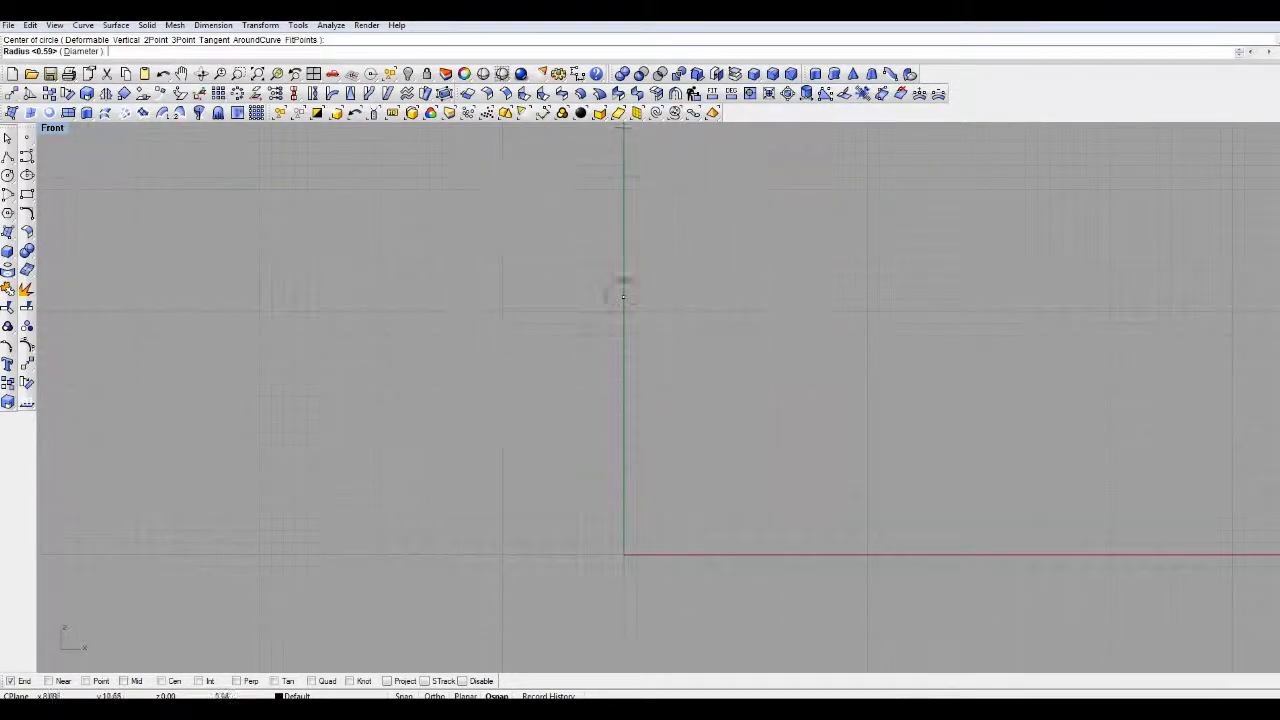
click(657, 363)
mouse_move(594, 320)
right_down()
mouse_move(611, 420)
mouse_move(610, 330)
right_up()
scroll(611, 420, up, 2)
right_drag(811, 374, 758, 370)
right_click(758, 370)
key(Escape)
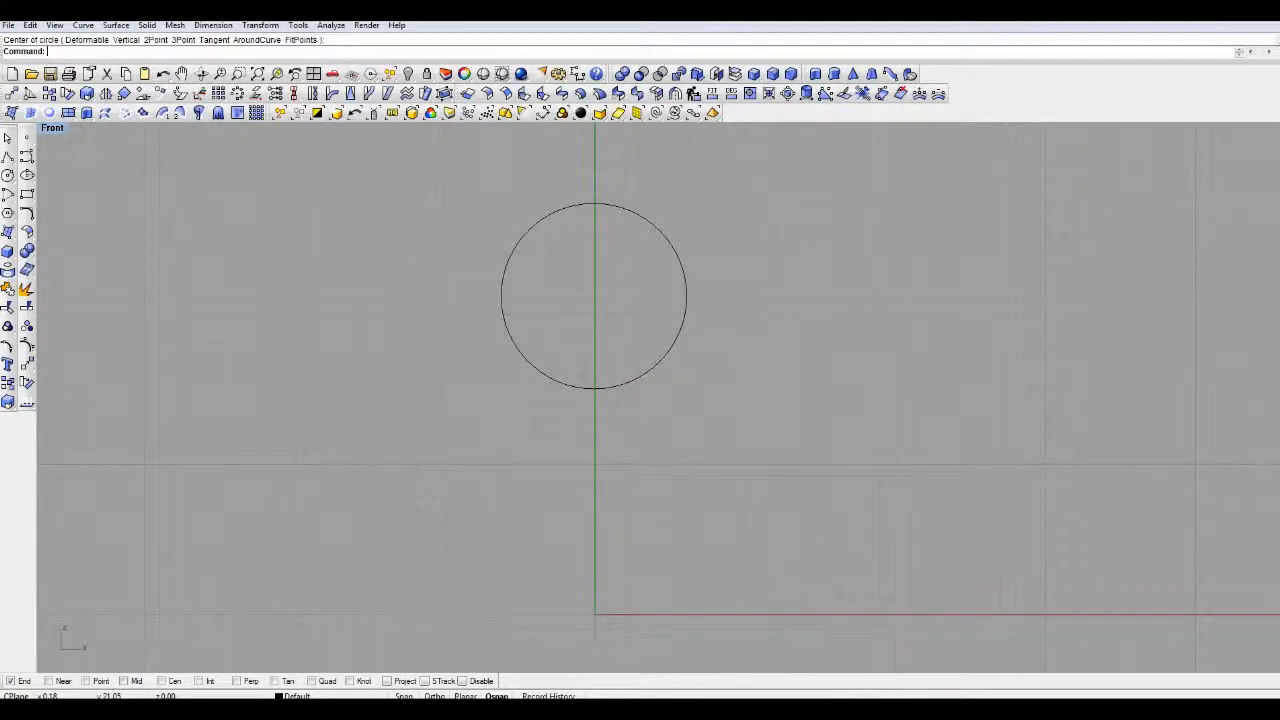
drag(729, 195, 547, 275)
click(27, 175)
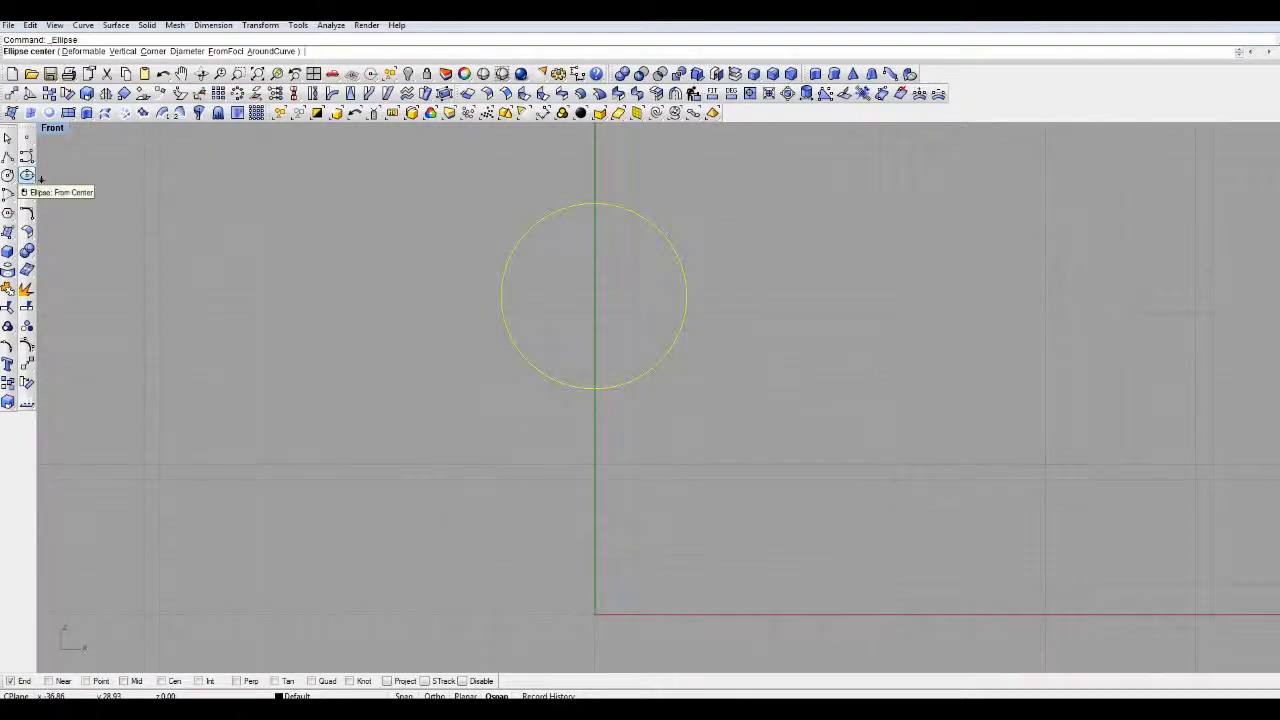
click(812, 349)
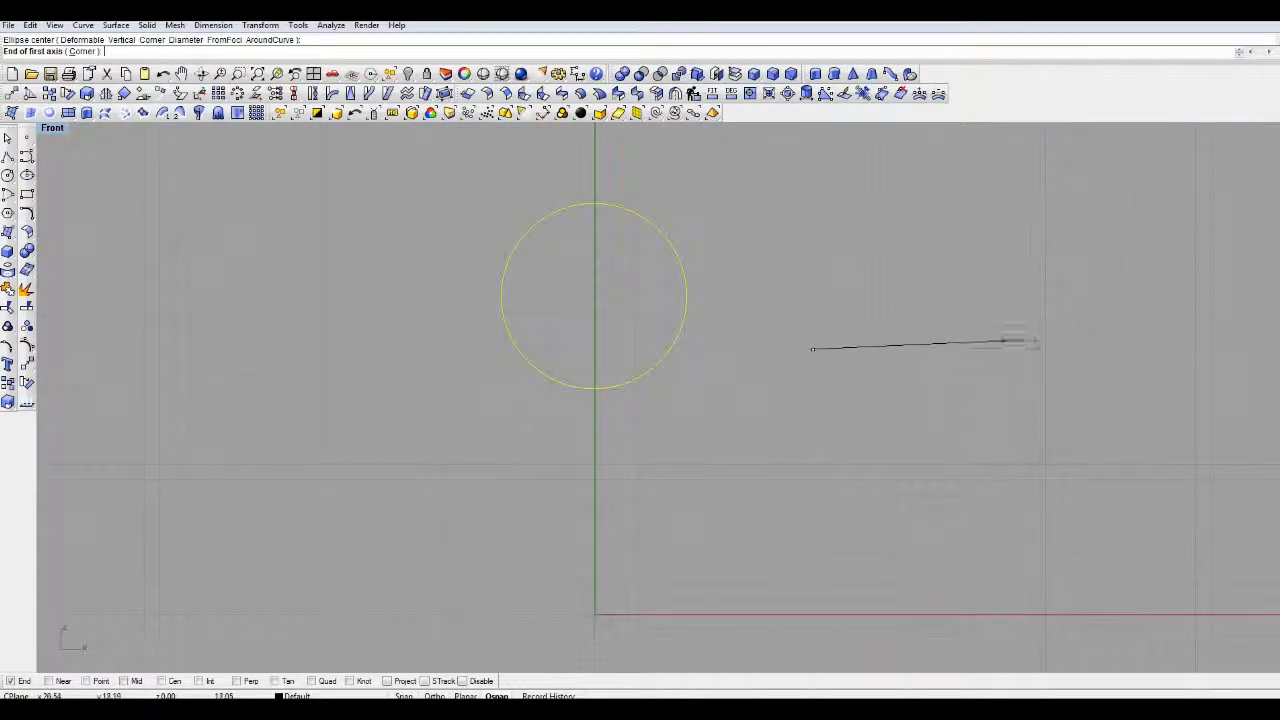
click(1010, 350)
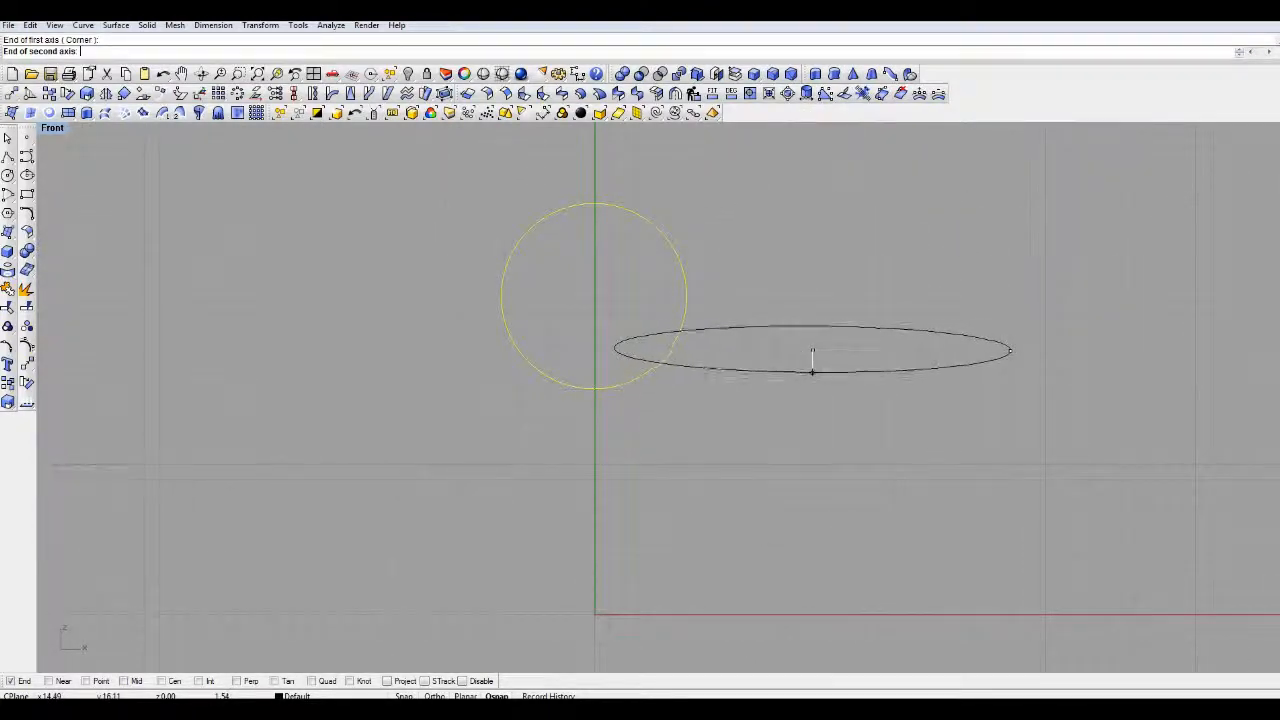
key(Escape)
key(Escape)
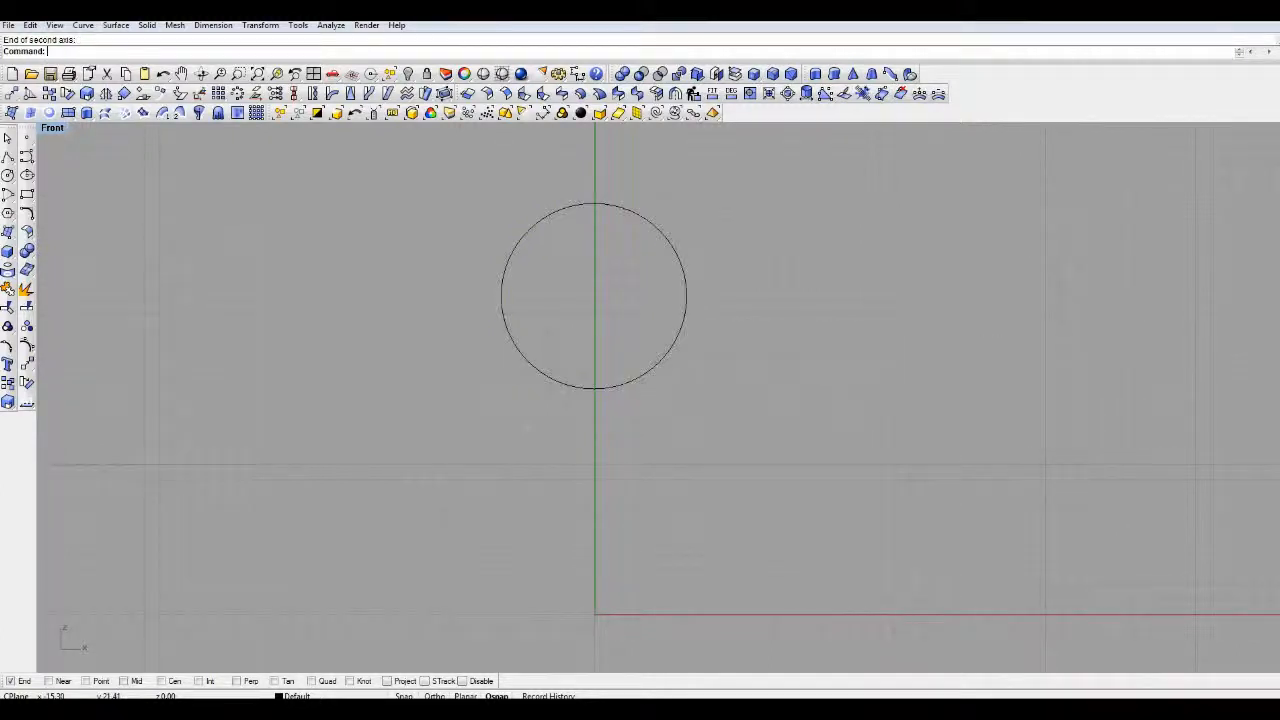
Draw a shallow arc beside the circle by setting its center, start point and end angle
right_drag(369, 293, 662, 397)
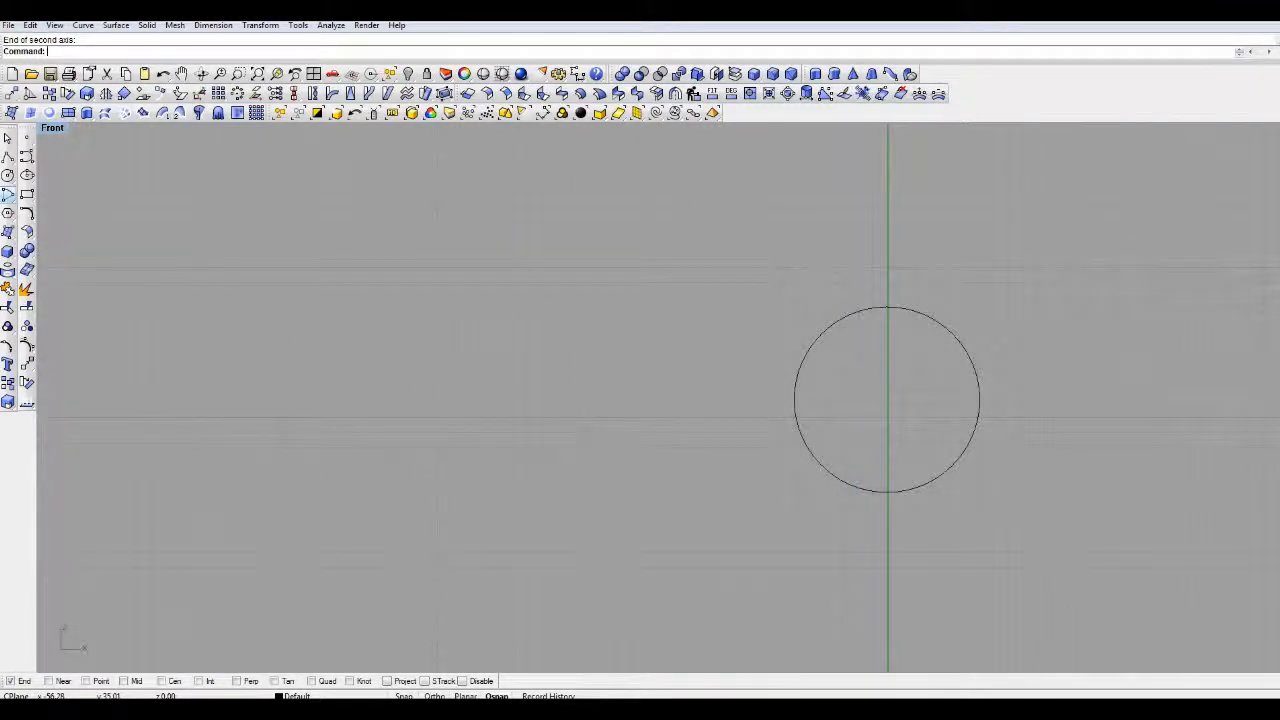
click(8, 194)
click(555, 452)
click(600, 369)
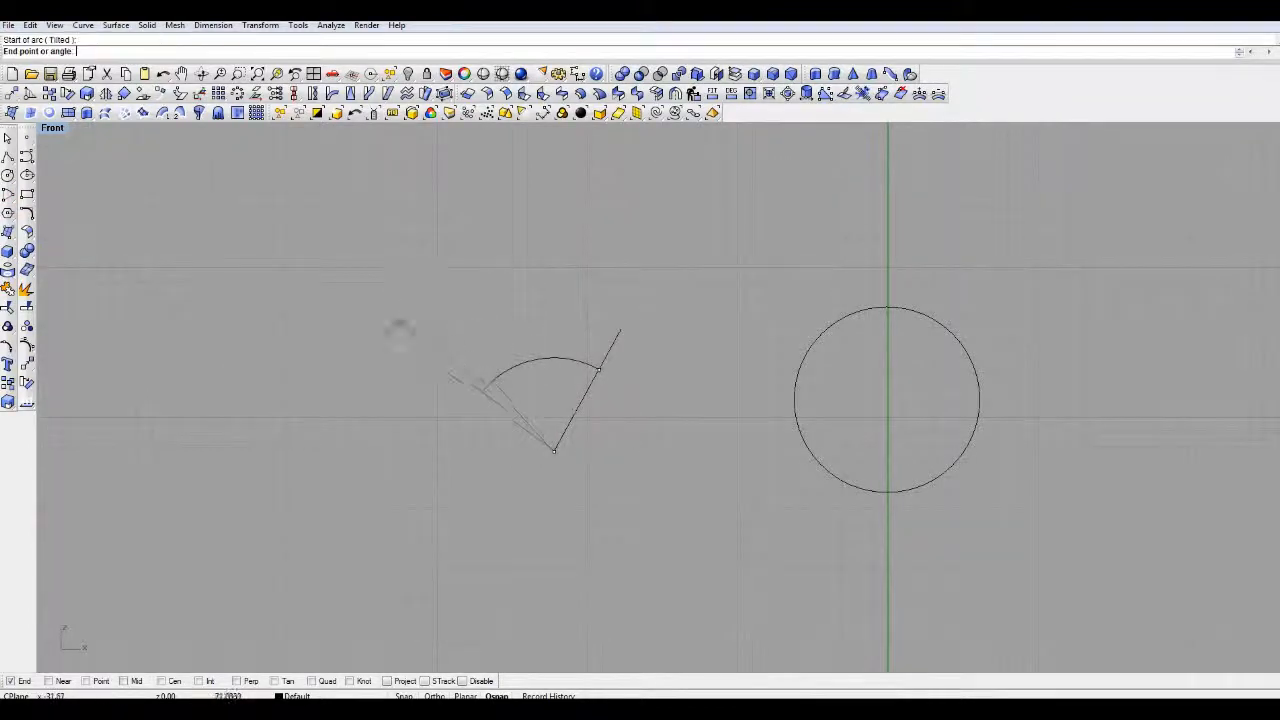
click(403, 343)
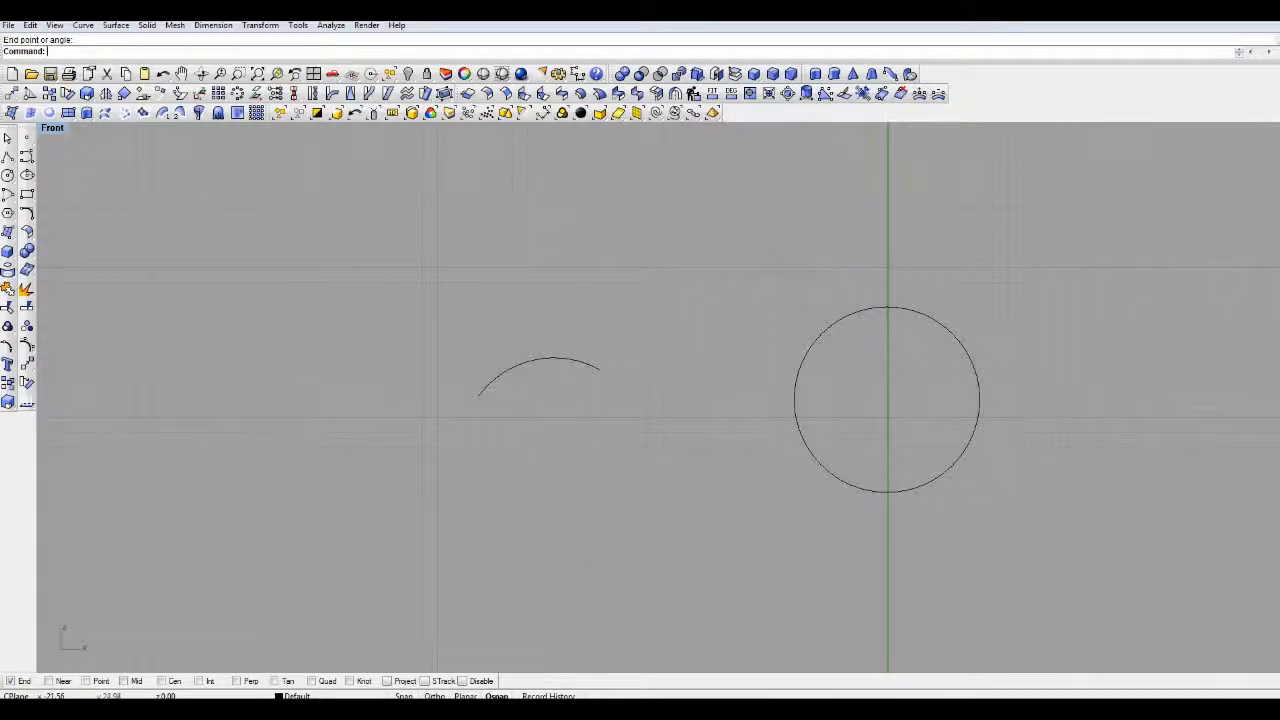
Select the arc beside the circle and delete it
drag(572, 340, 500, 401)
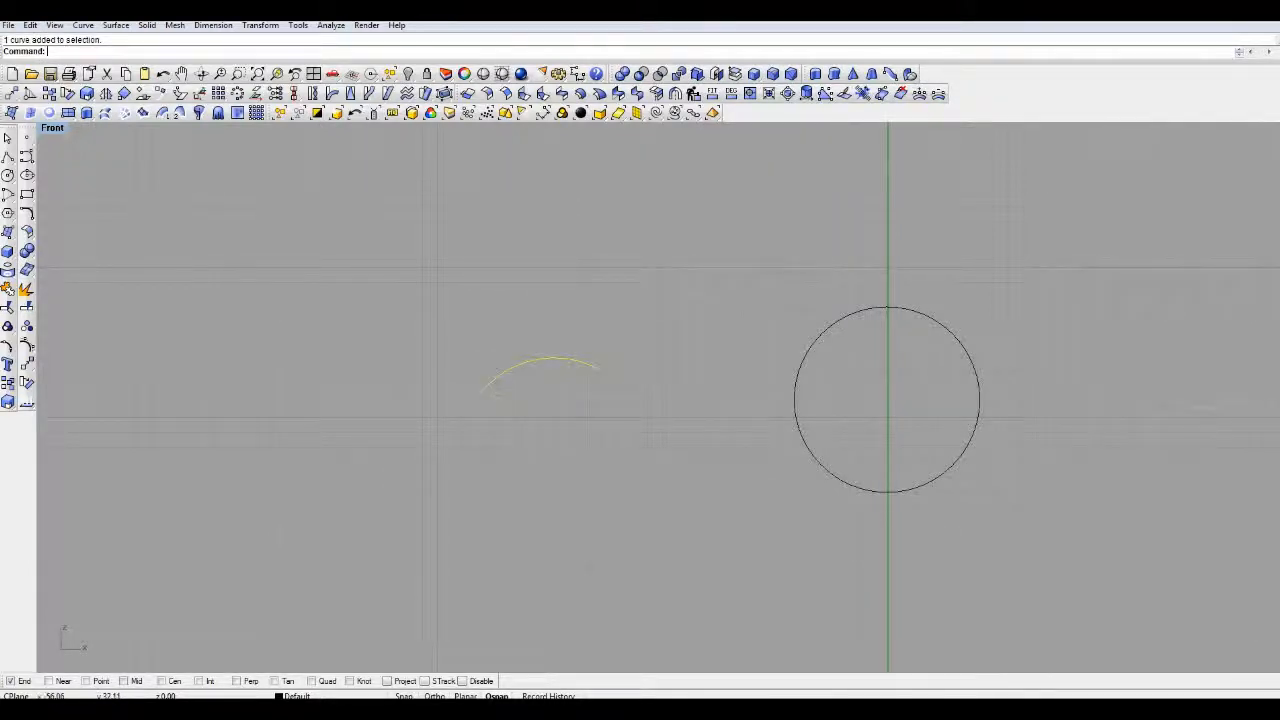
key(Escape)
drag(604, 322, 490, 415)
key(Delete)
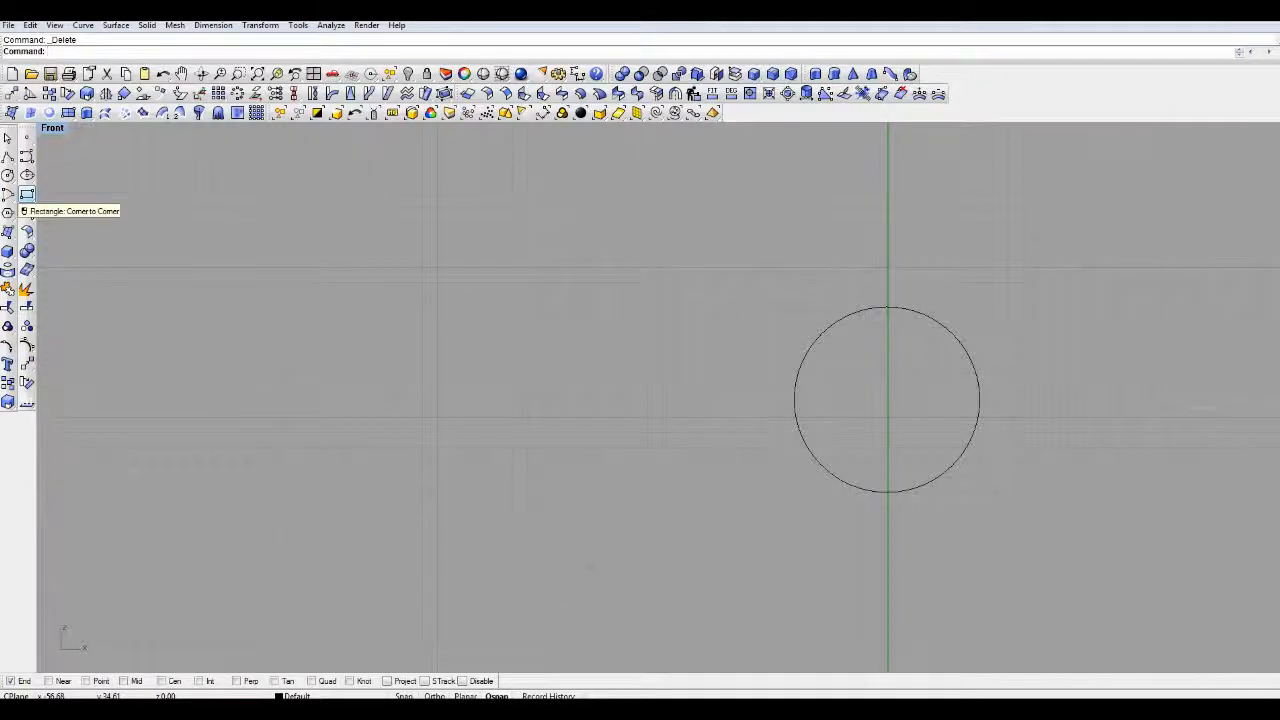
Draw a corner-to-corner rectangle about twice as wide as it is high, beside the circle
click(27, 194)
click(329, 268)
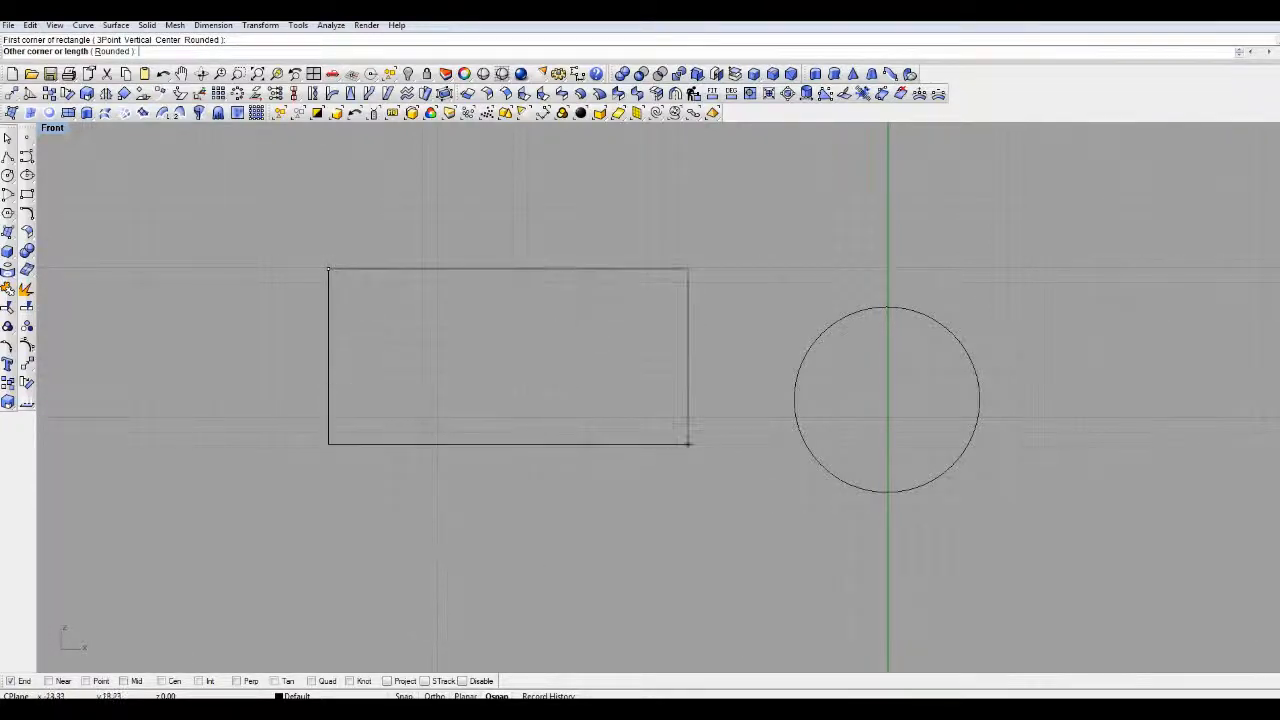
click(688, 443)
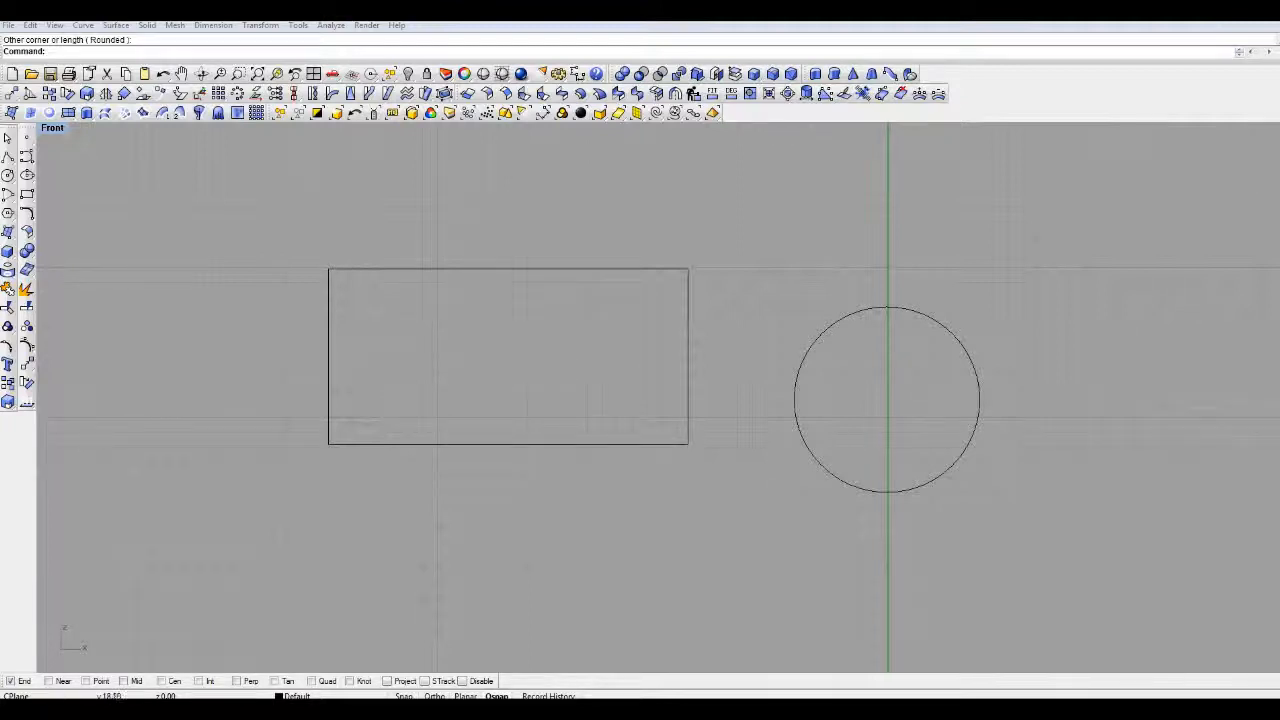
Select the rectangle beside the circle and delete it
click(523, 444)
key(Delete)
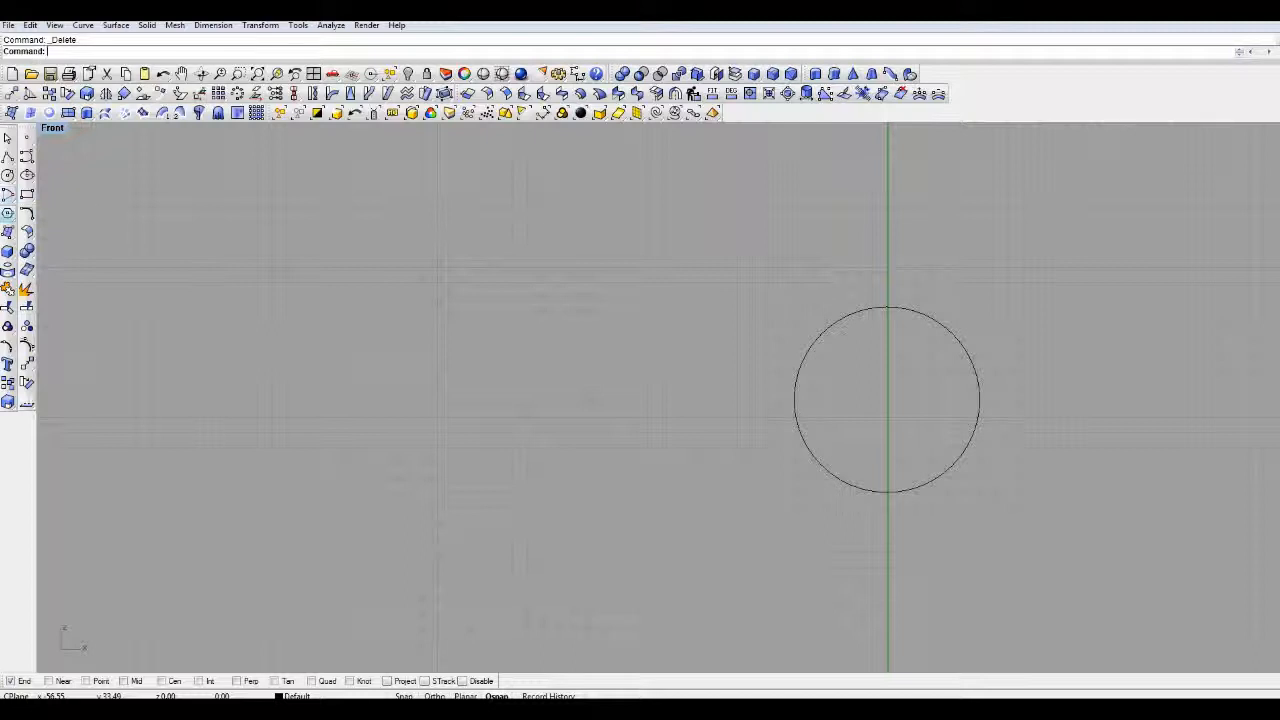
Draw an inscribed polygon with 8 sides centered on the origin, setting its corner point below the circle
click(8, 214)
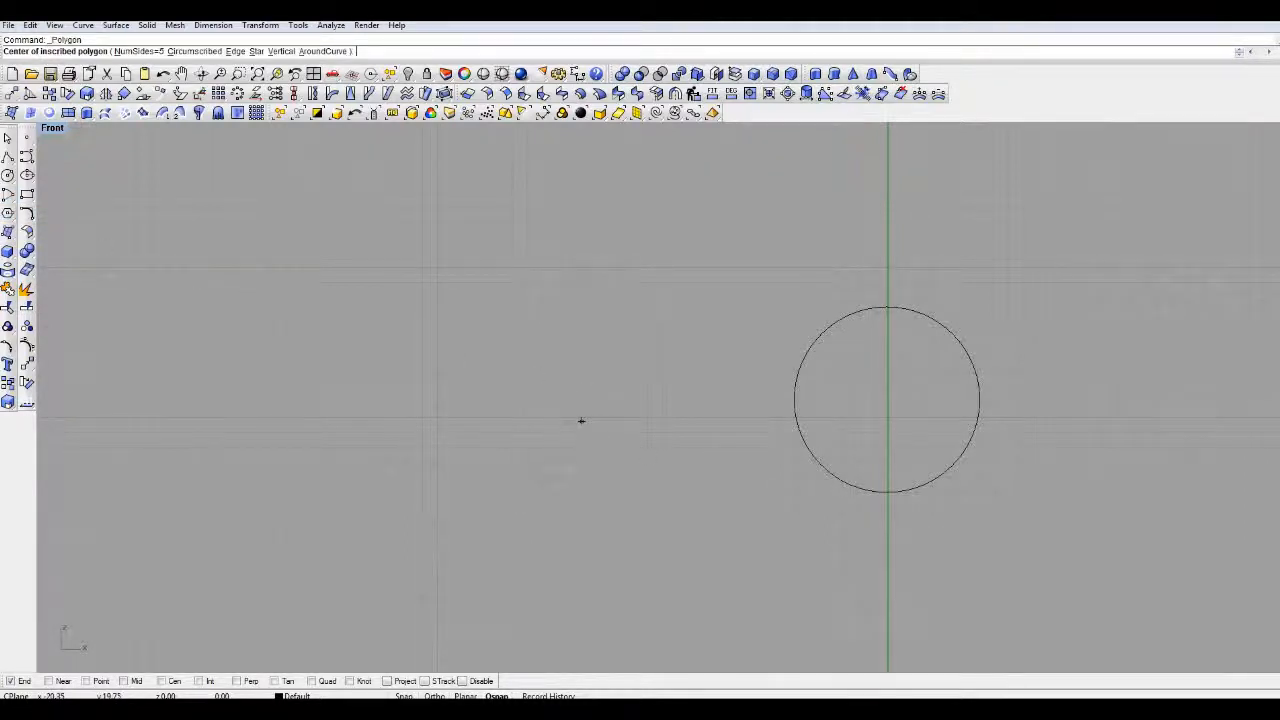
right_drag(890, 603, 643, 307)
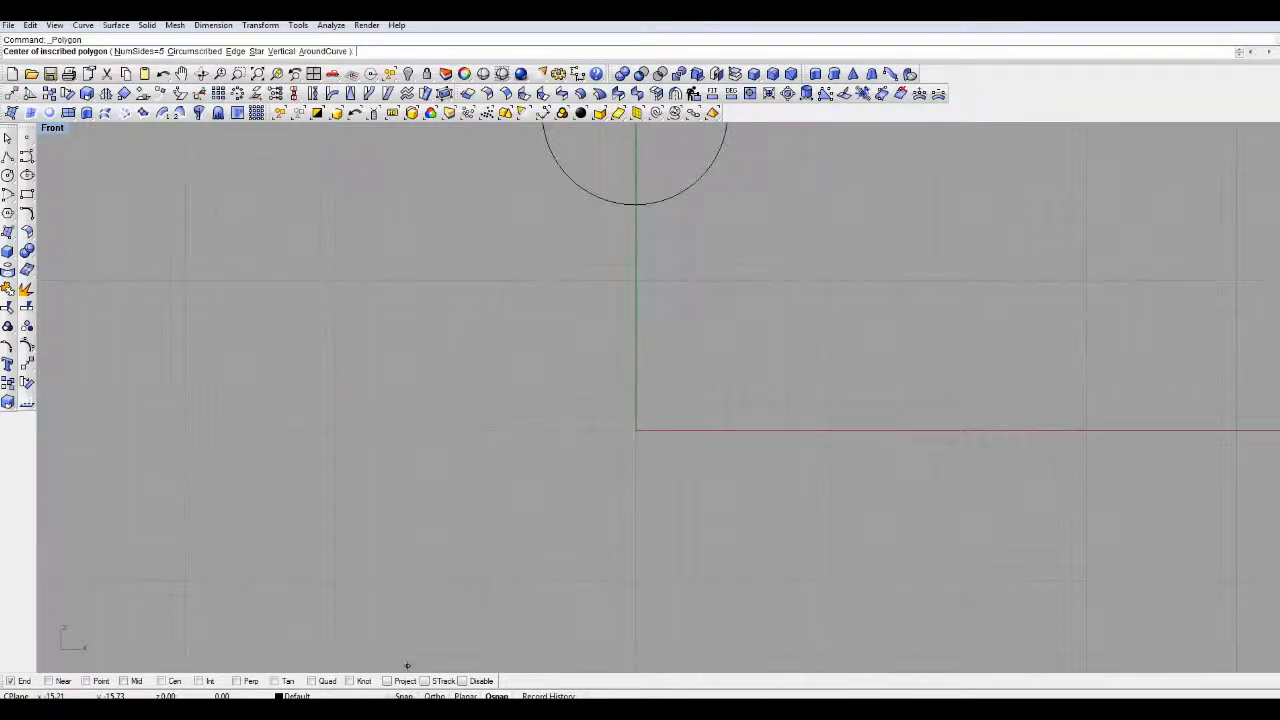
click(635, 430)
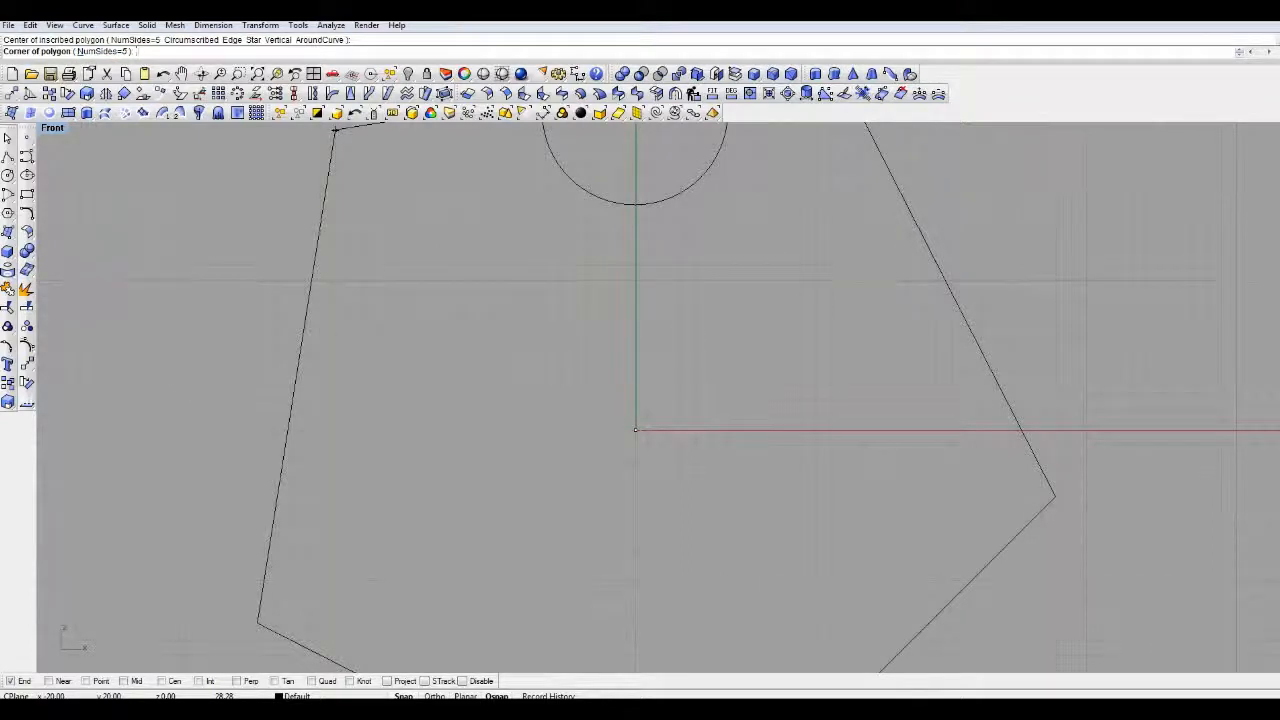
text(n)
key(Return)
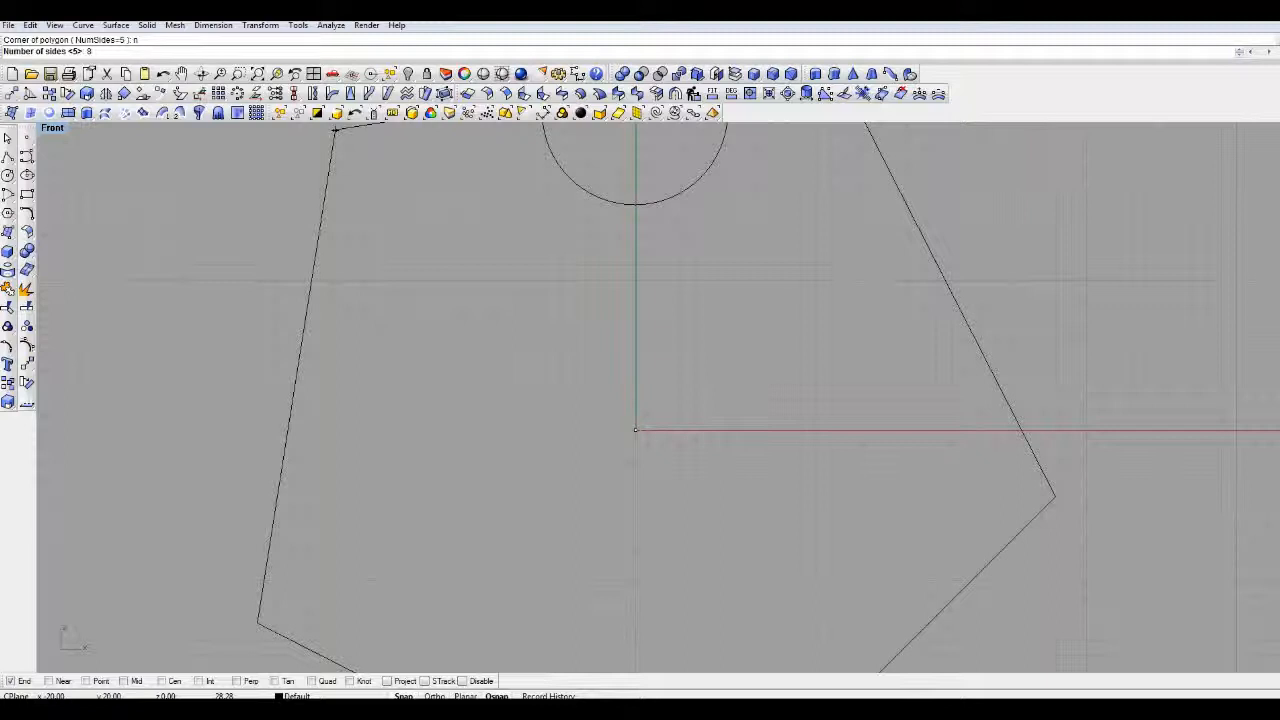
key(Return)
scroll(375, 264, down, 10)
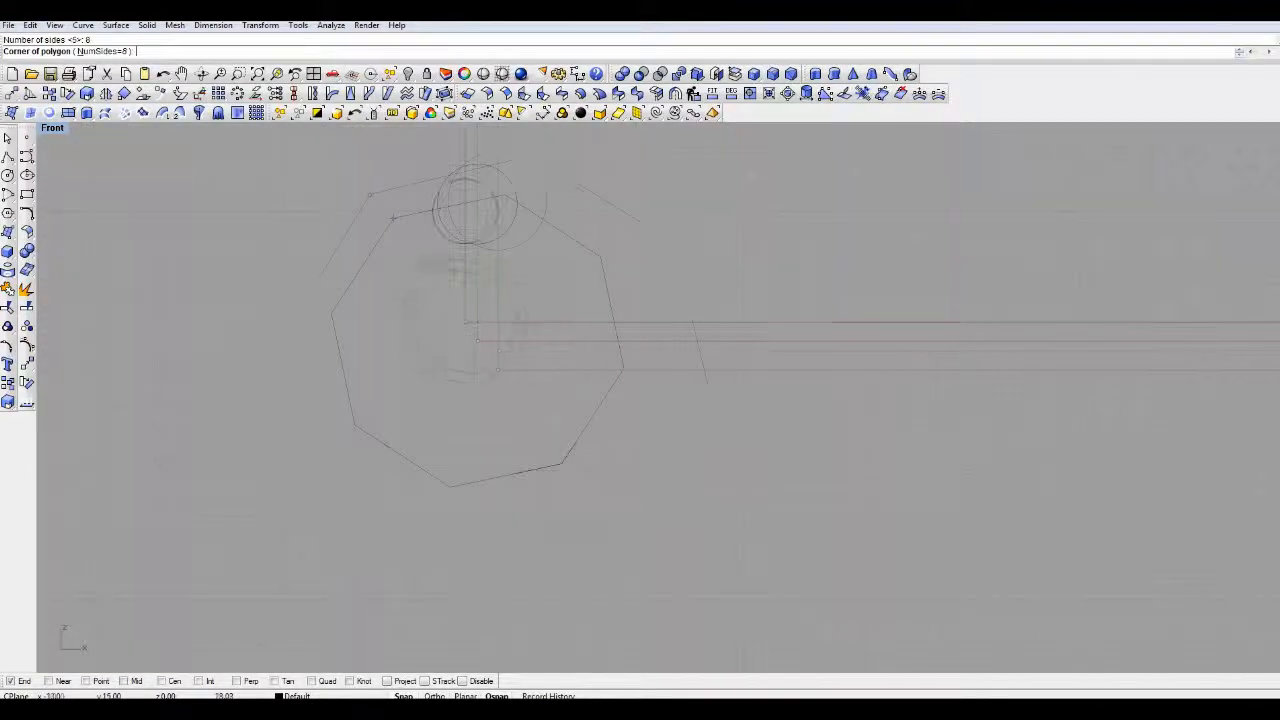
scroll(463, 250, up, 8)
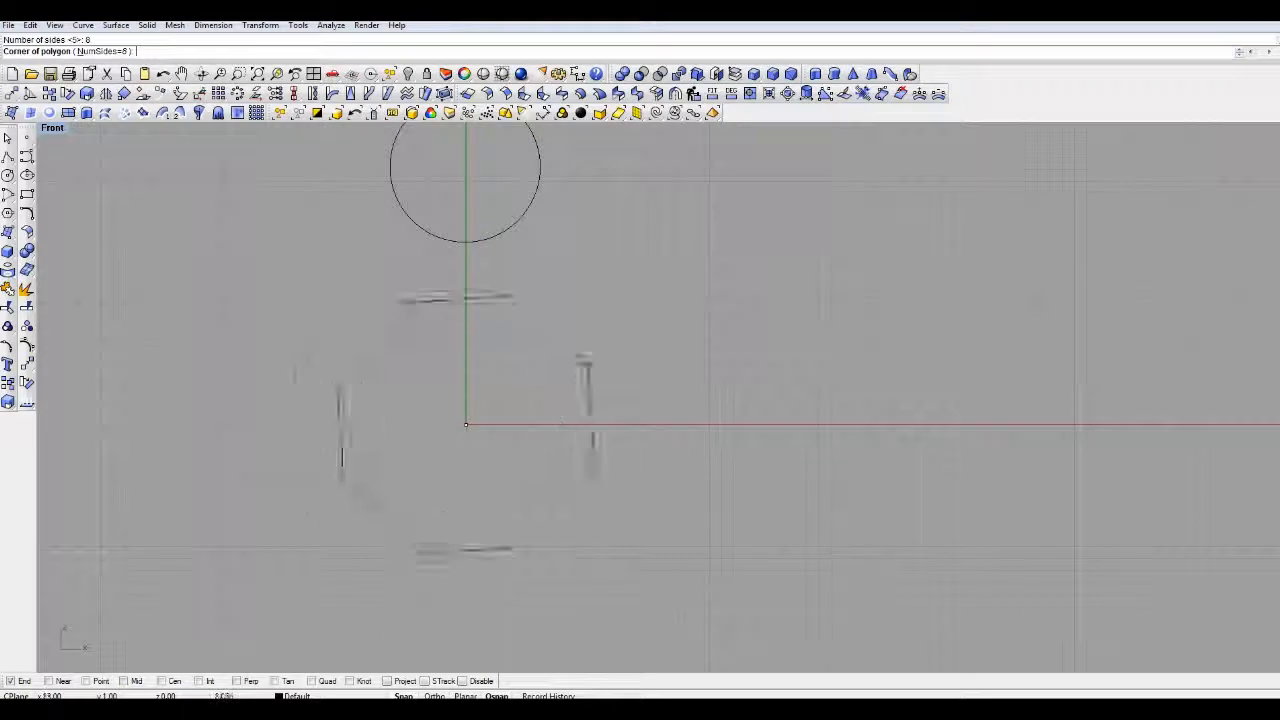
click(612, 388)
right_drag(967, 364, 955, 341)
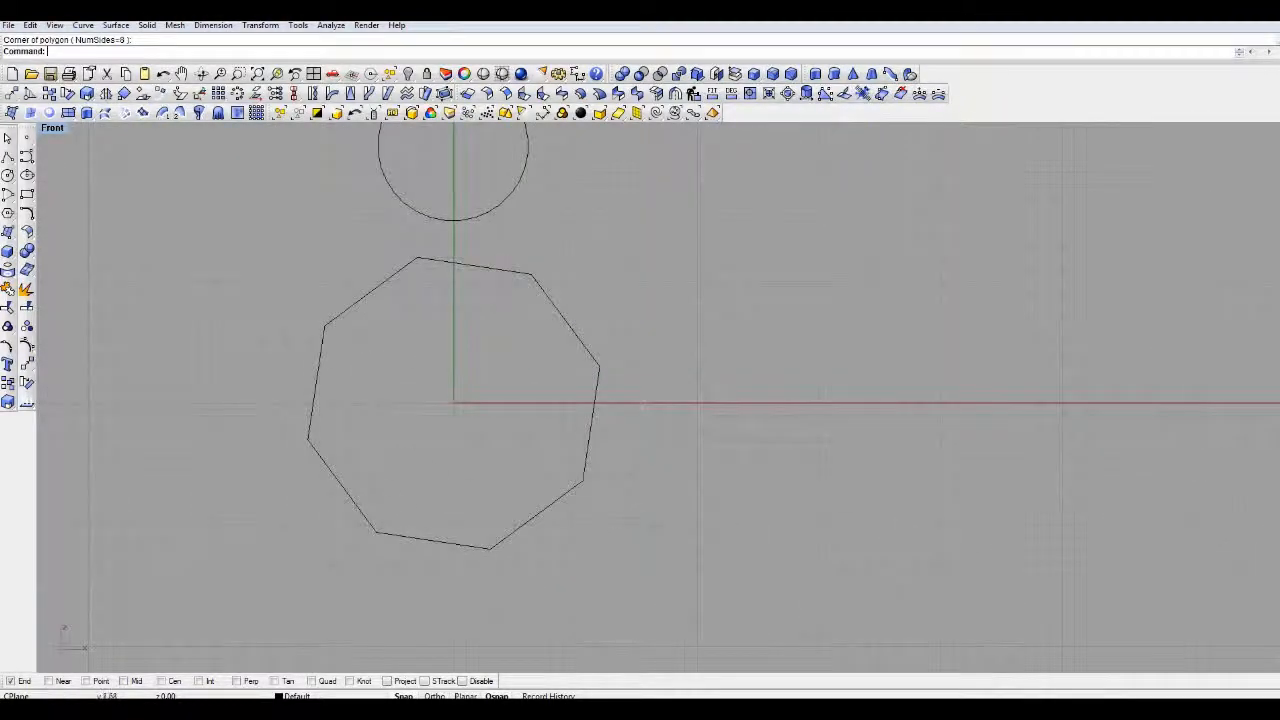
Select all curves, the circle and the octagon, and delete them
right_drag(823, 366, 872, 406)
right_drag(191, 191, 250, 239)
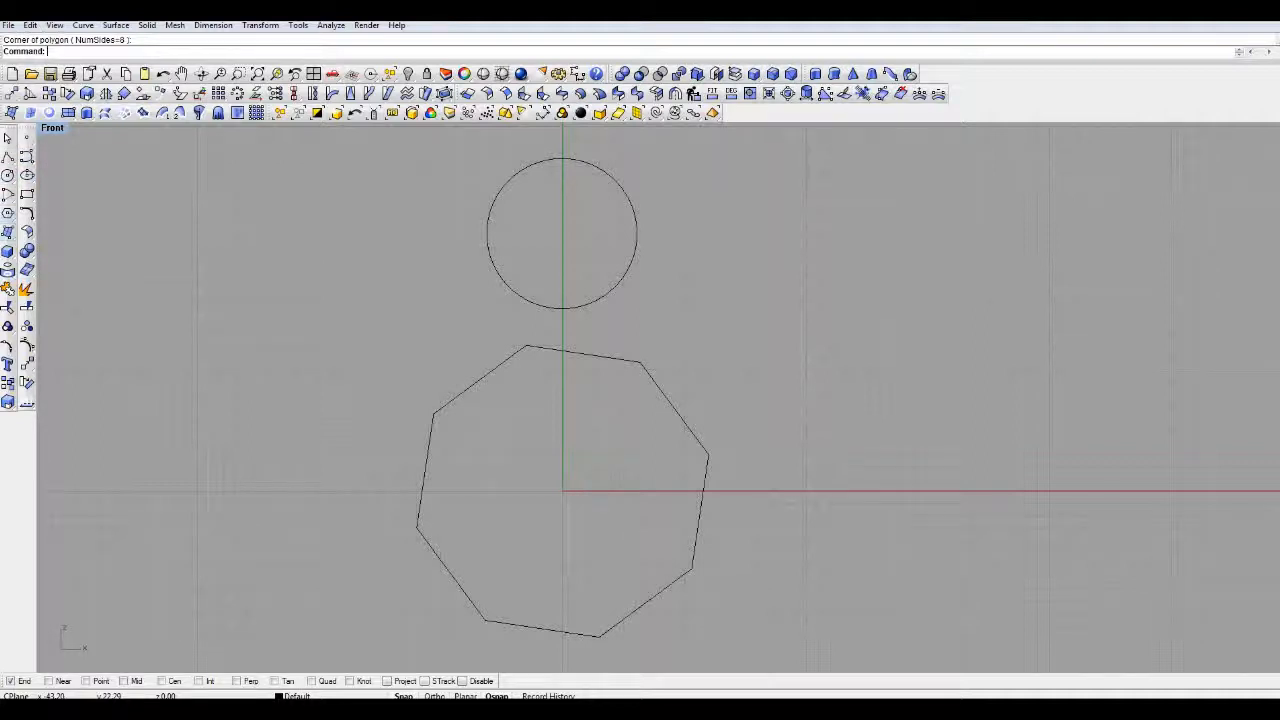
key(ctrl+a)
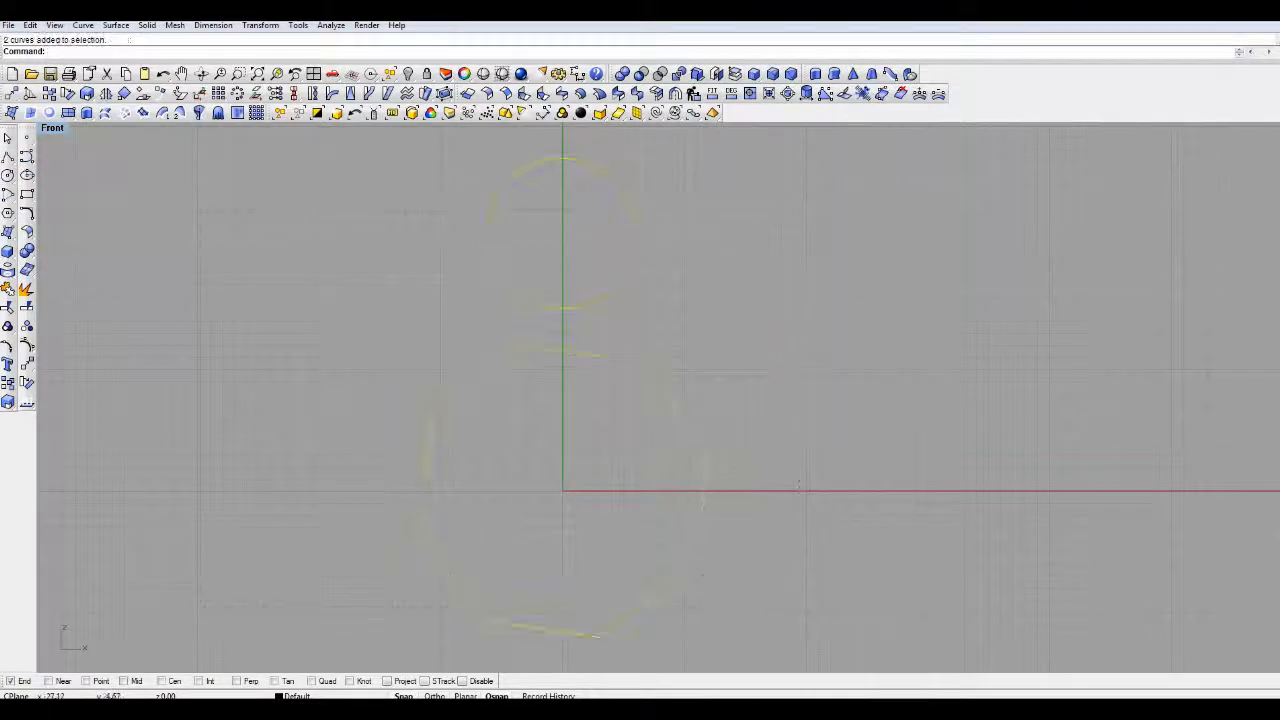
key(Delete)
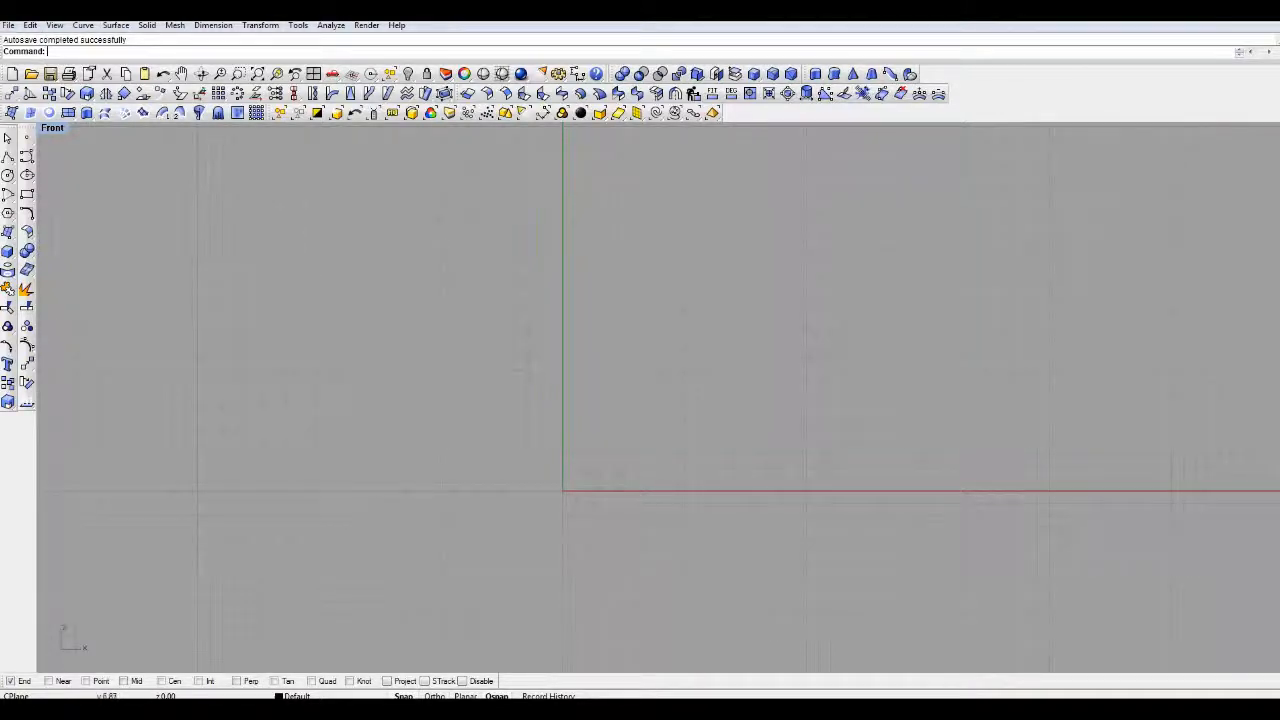
Draw a circle from its center and radius, centered on the vertical axis above the origin
right_drag(325, 291, 324, 239)
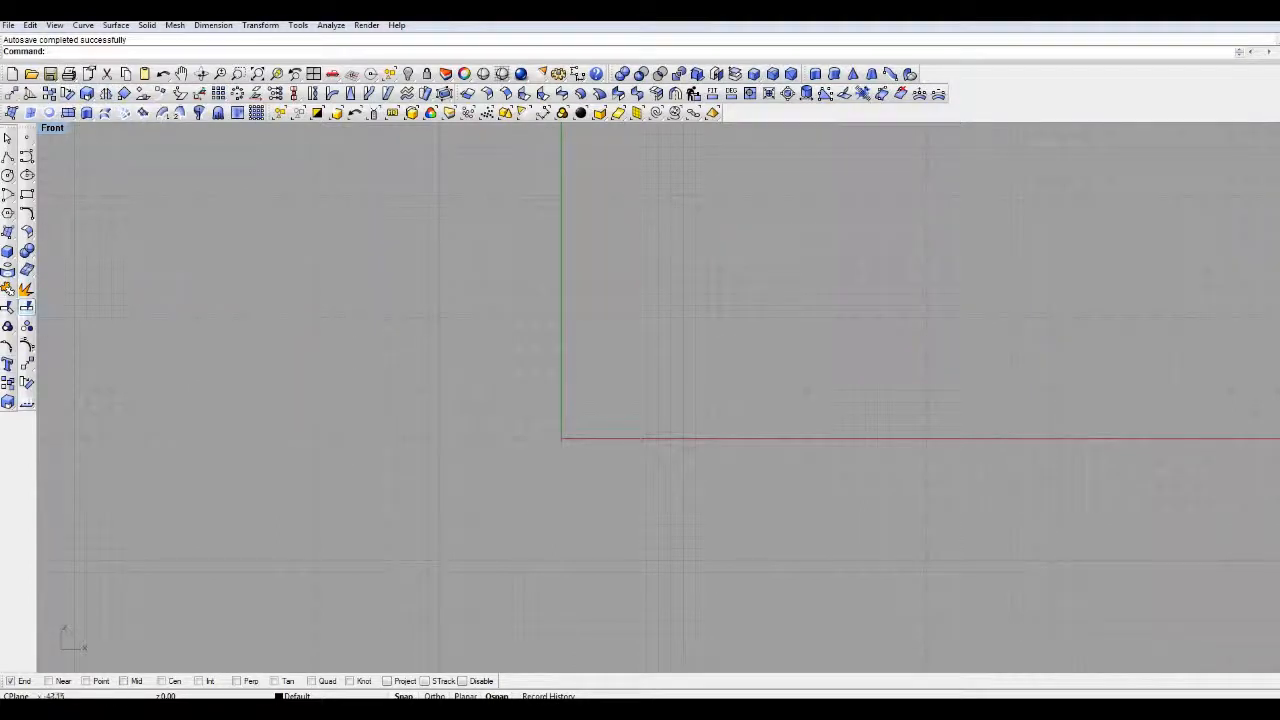
right_drag(560, 256, 518, 301)
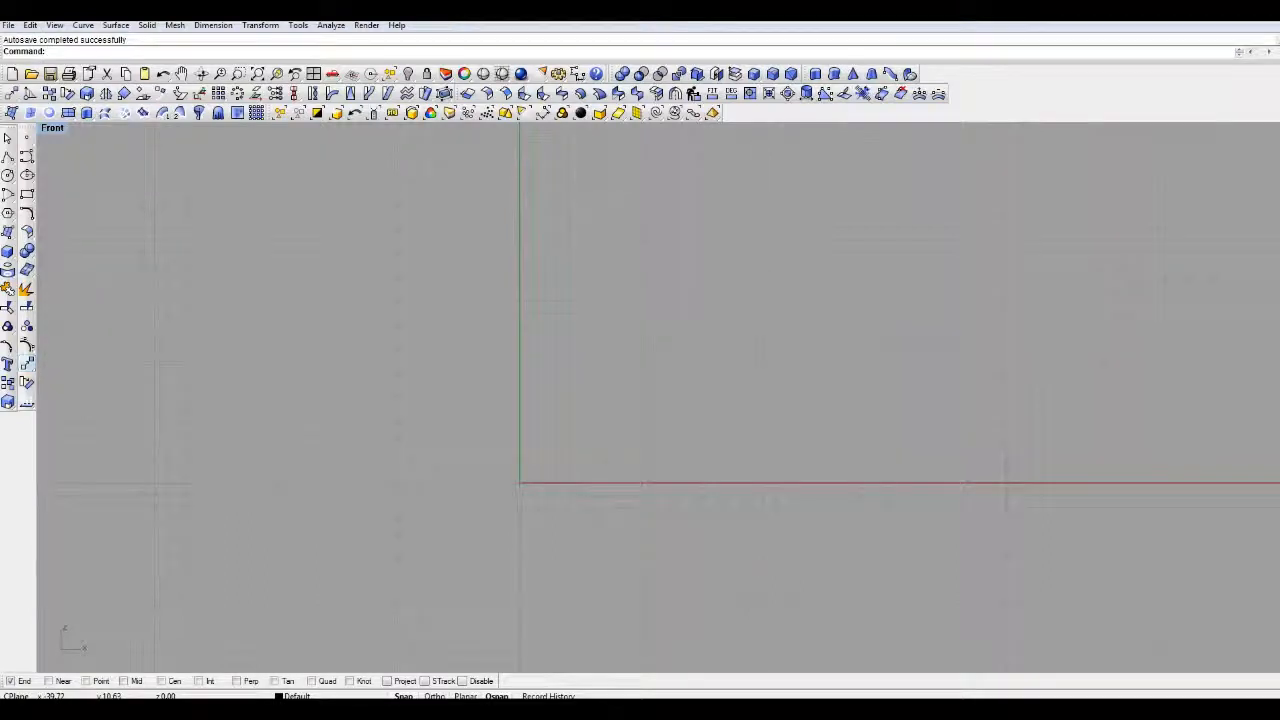
click(7, 175)
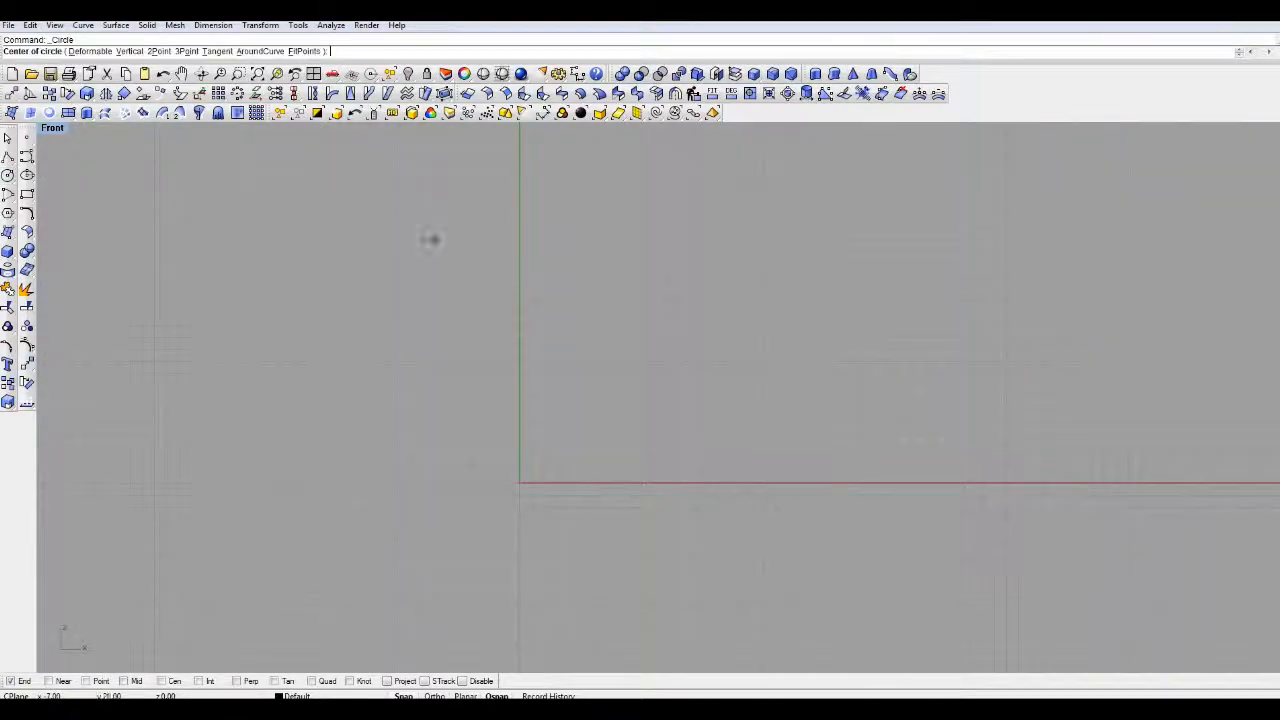
click(494, 273)
click(567, 347)
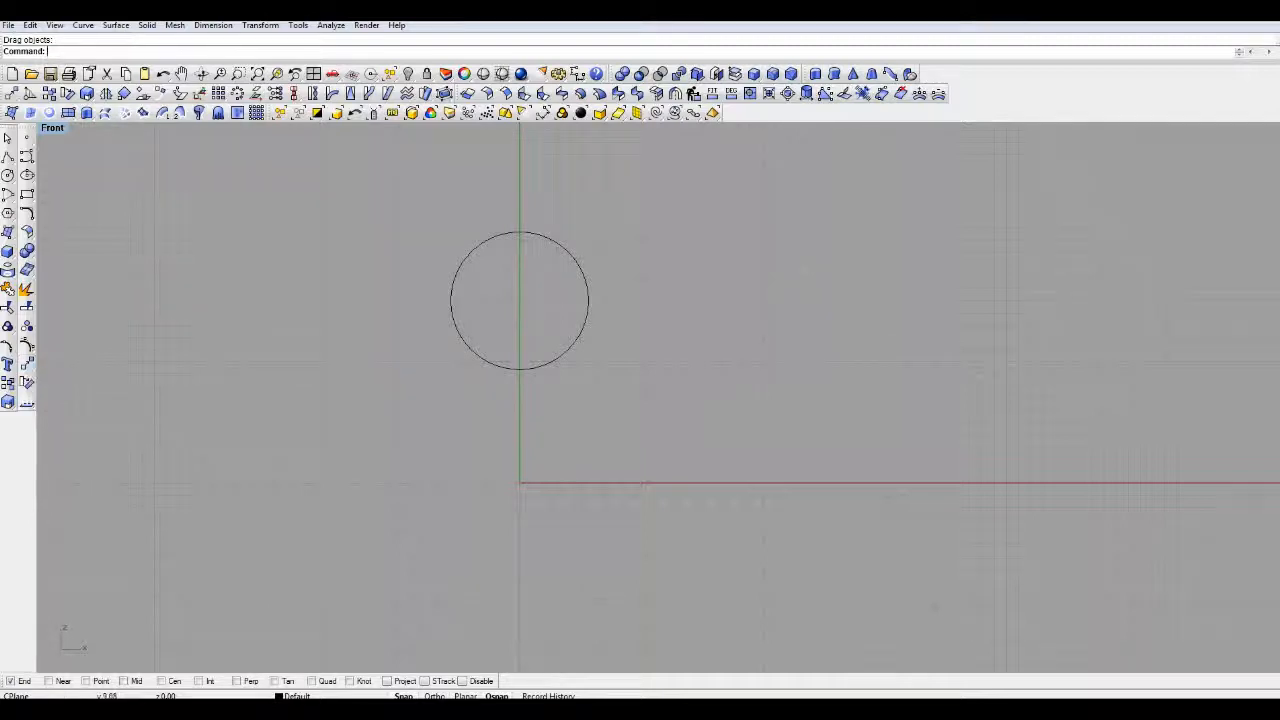
Try shifting the circle freehand to another spot and undo the shifts
drag(490, 362, 519, 376)
key(ctrl+z)
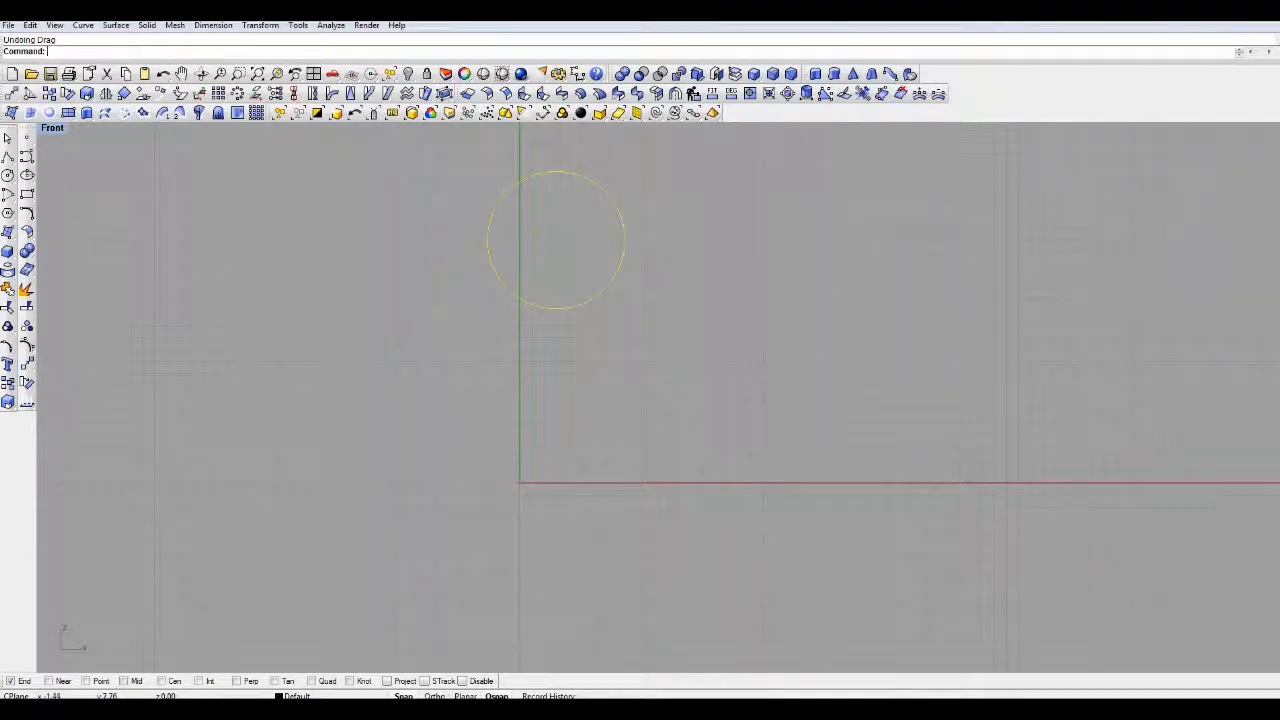
click(502, 343)
key(ctrl+z)
key(Escape)
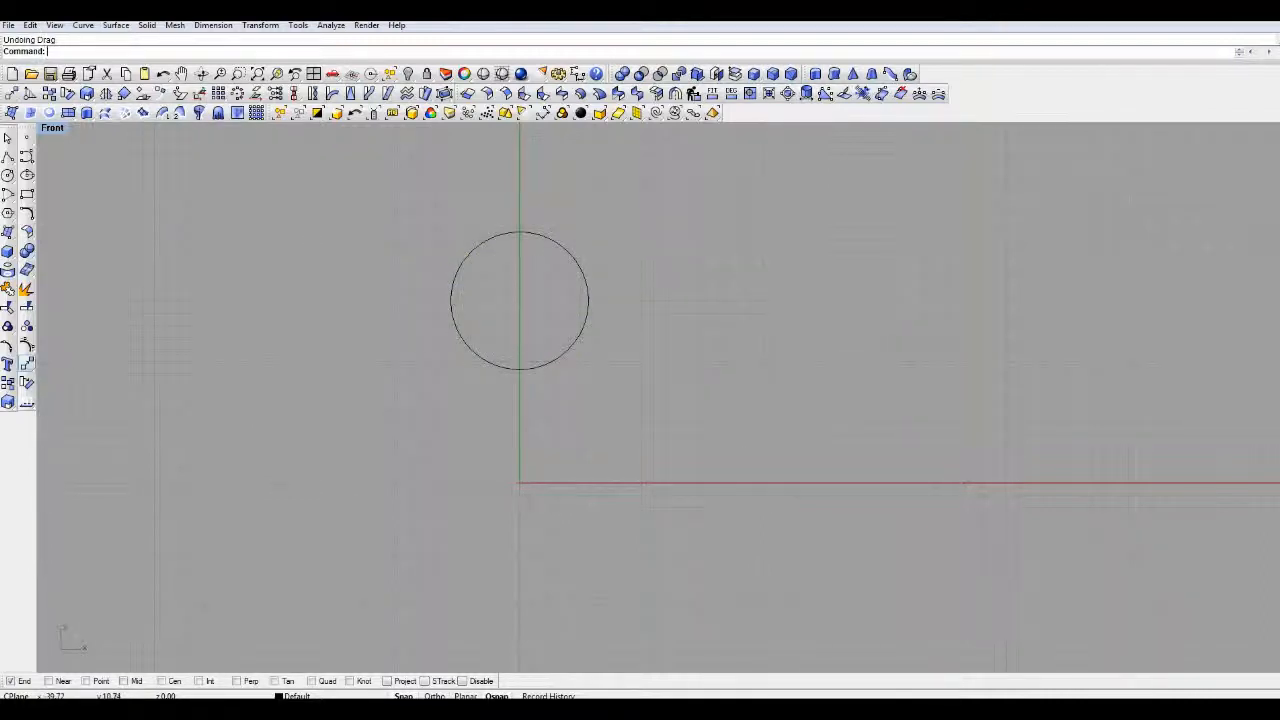
Try to relocate the circle with the Move command, using a base point inside it
click(26, 363)
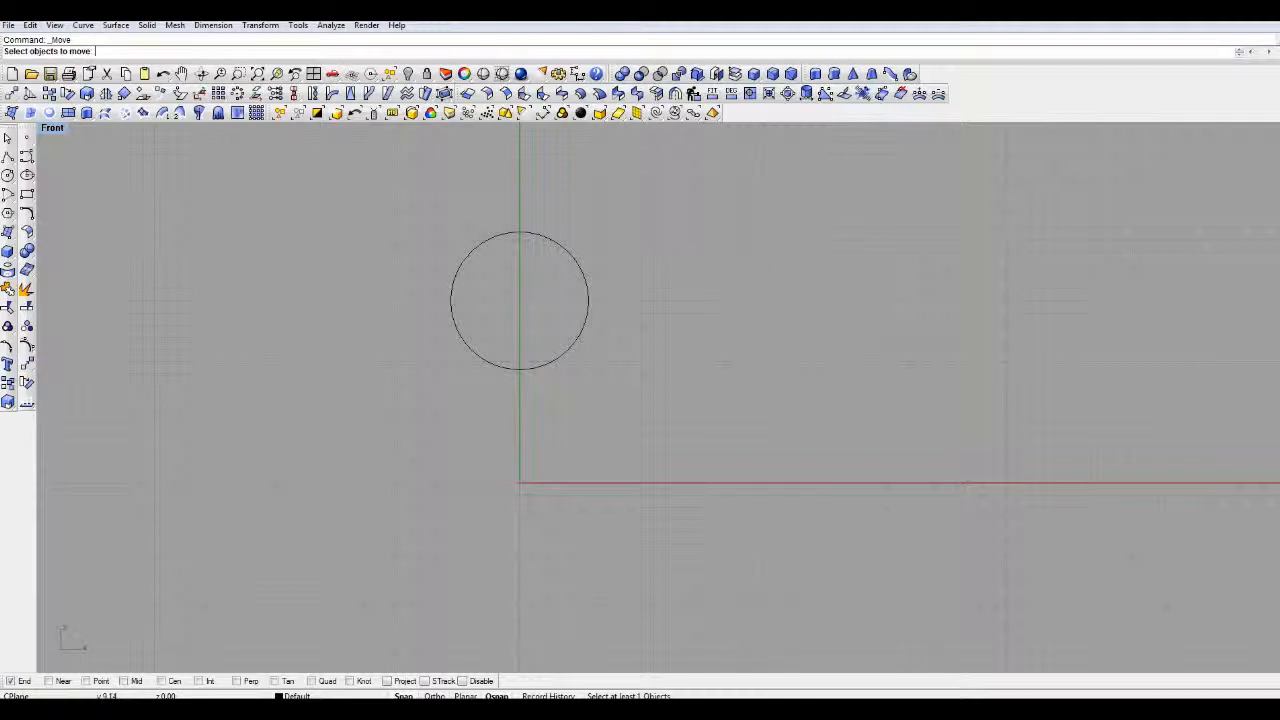
click(461, 264)
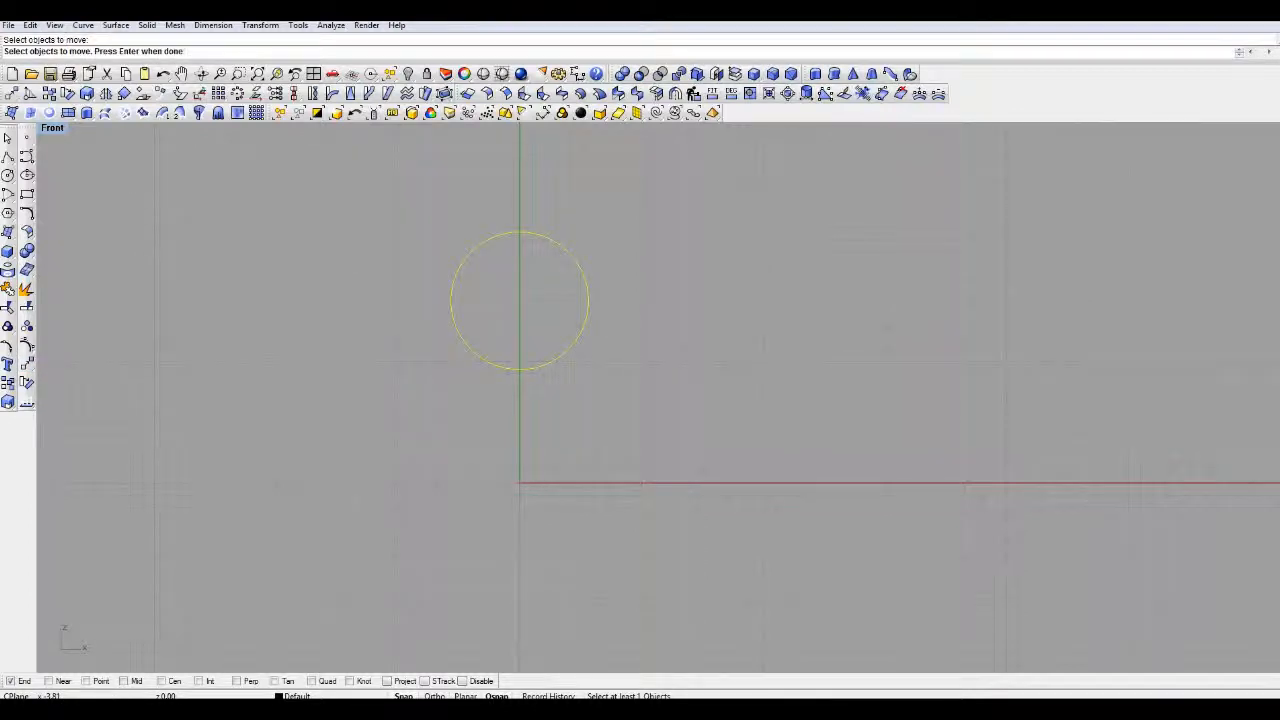
key(Return)
click(487, 296)
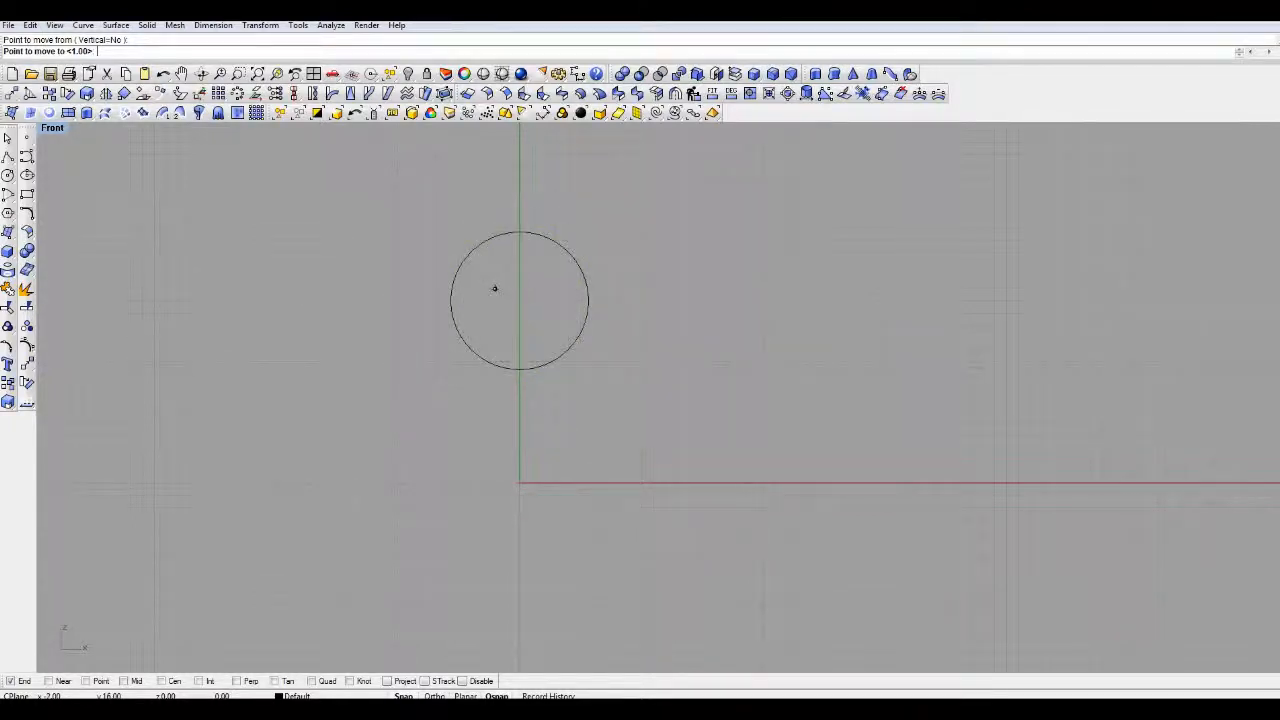
click(495, 289)
click(452, 311)
key(Escape)
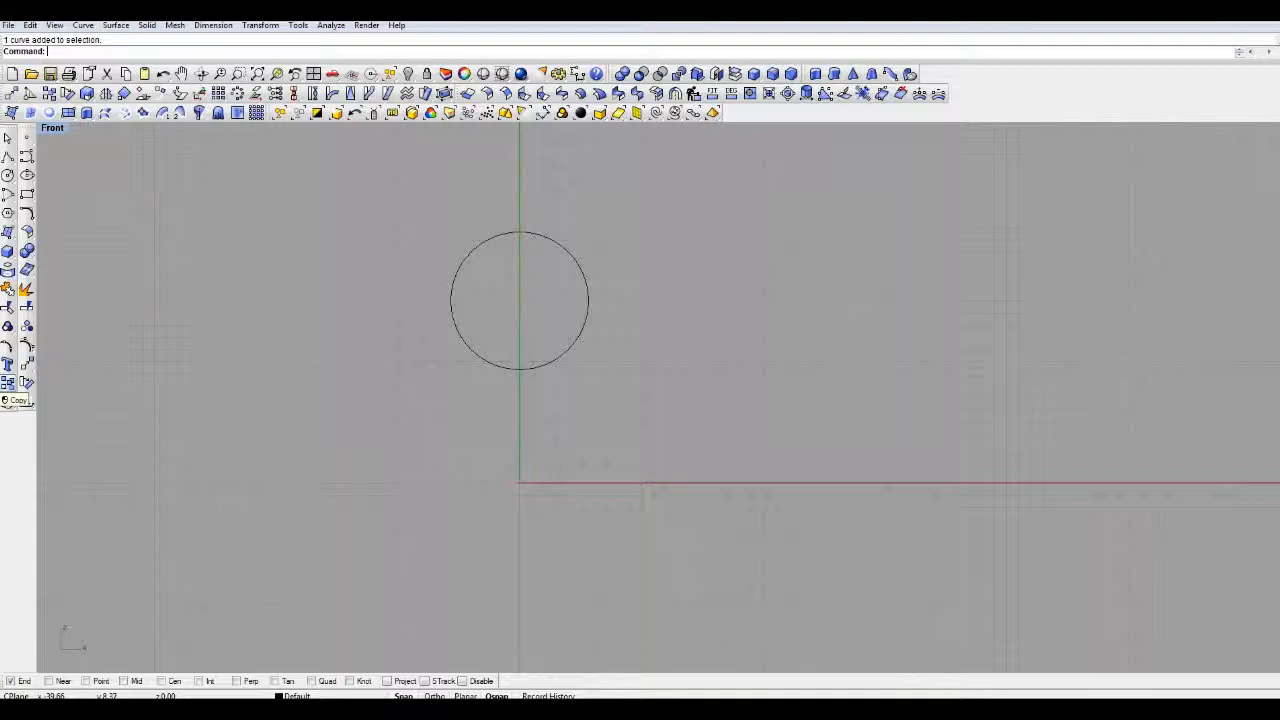
Copy the circle from a base point inside it to about twenty scattered positions on both sides of the vertical axis
click(8, 400)
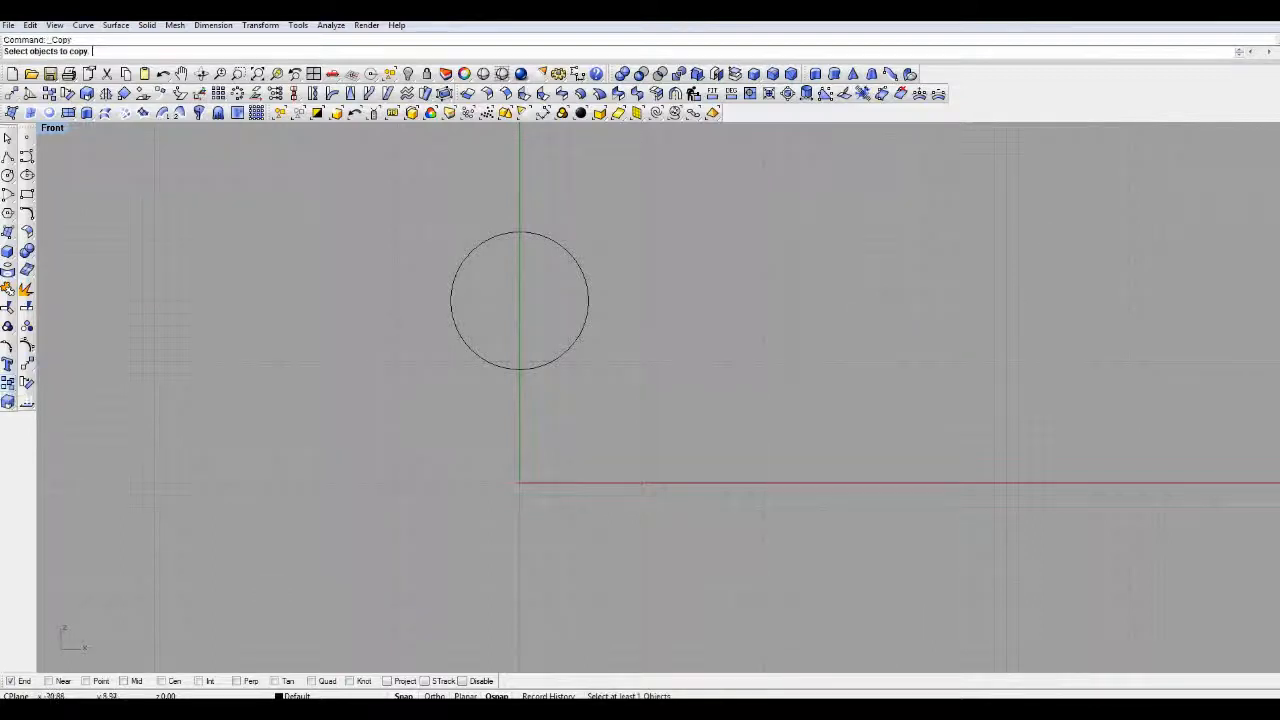
click(466, 346)
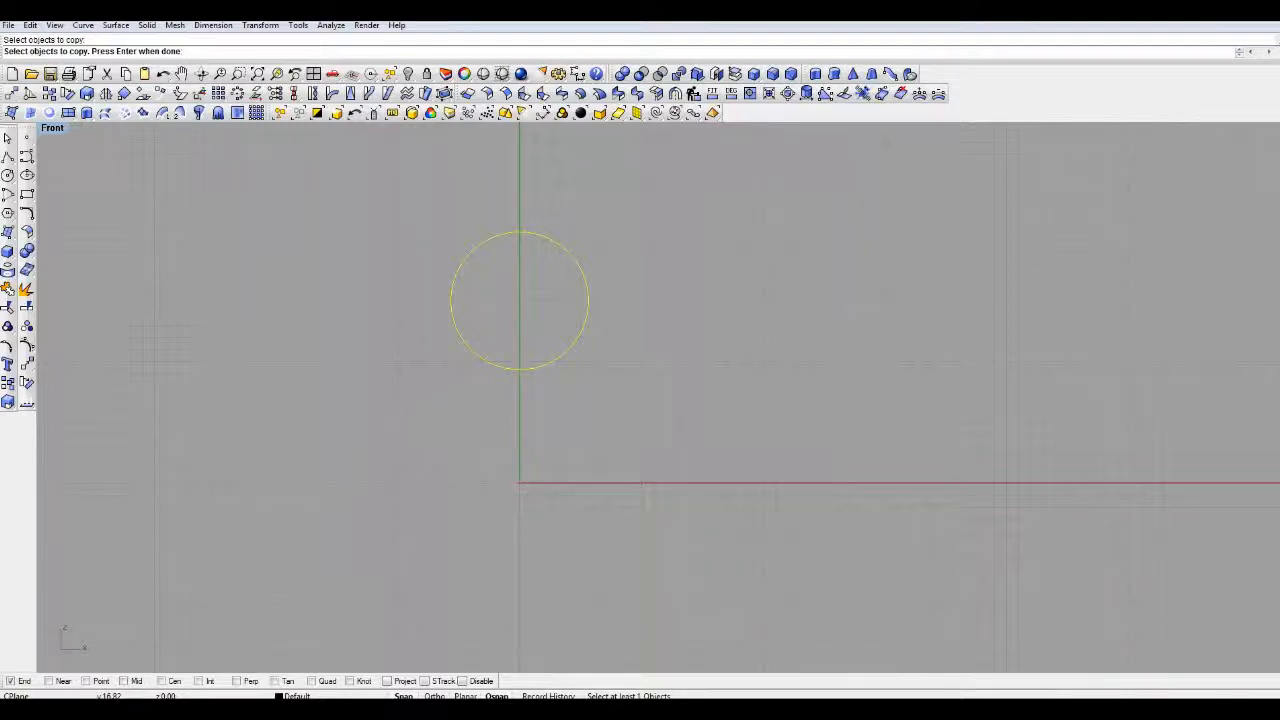
key(Return)
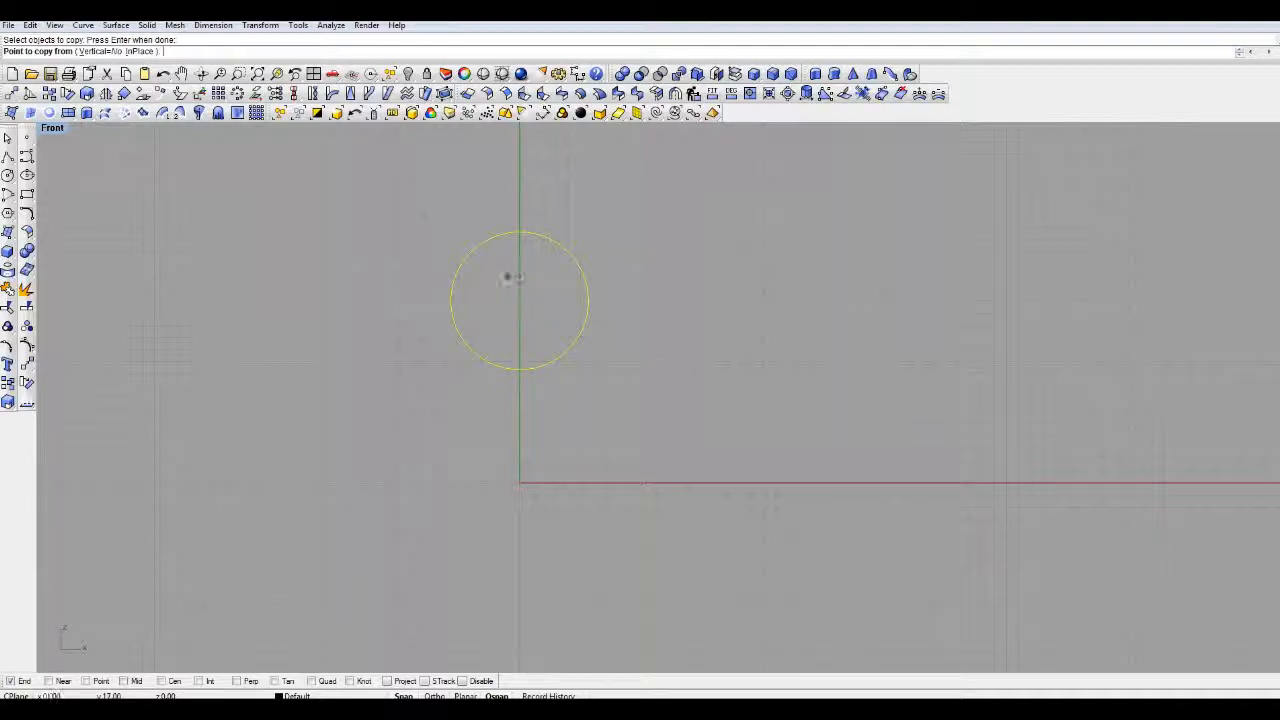
click(495, 299)
click(690, 349)
click(507, 458)
click(288, 410)
click(276, 252)
click(216, 143)
click(93, 312)
click(179, 349)
click(362, 410)
click(556, 532)
click(714, 483)
click(812, 410)
click(1031, 276)
click(1007, 386)
click(885, 459)
click(812, 520)
click(703, 361)
click(678, 288)
click(629, 386)
click(605, 422)
click(495, 288)
click(459, 337)
right_click(413, 301)
scroll(416, 301, down, 6)
right_drag(416, 301, 475, 360)
scroll(475, 360, up, 2)
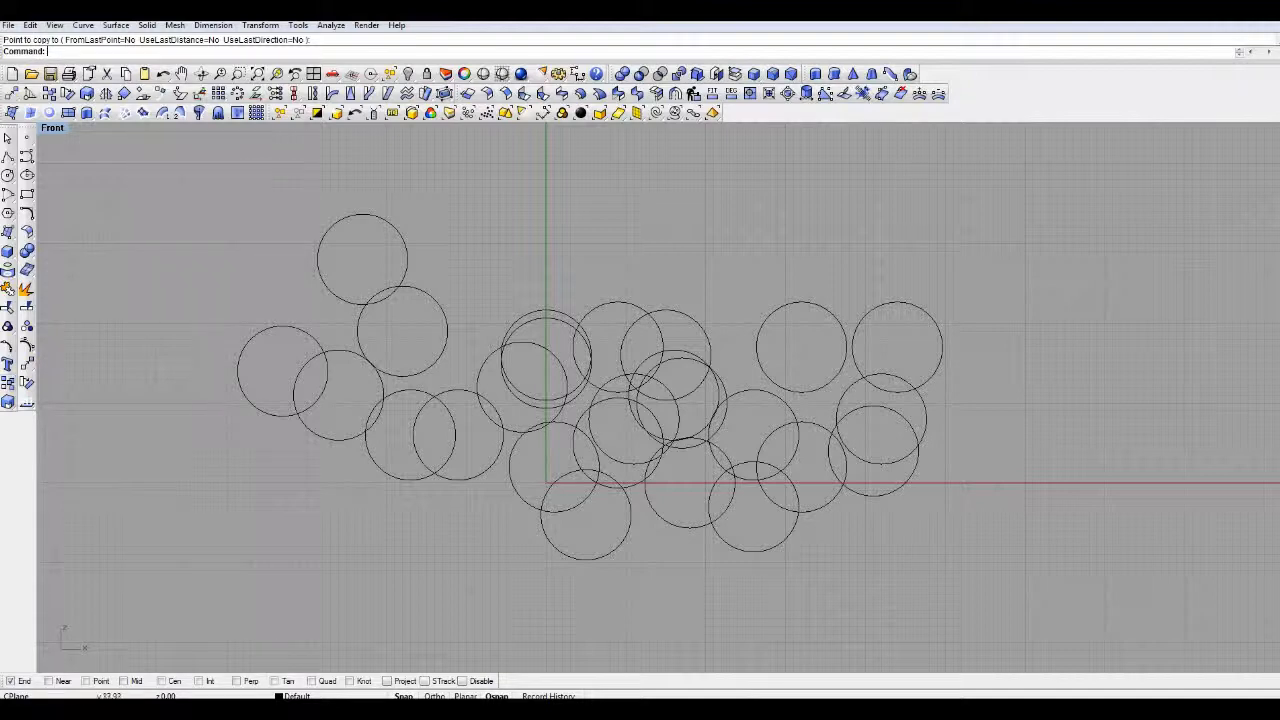
Select all the circles and delete them
key(Escape)
key(ctrl+a)
key(Delete)
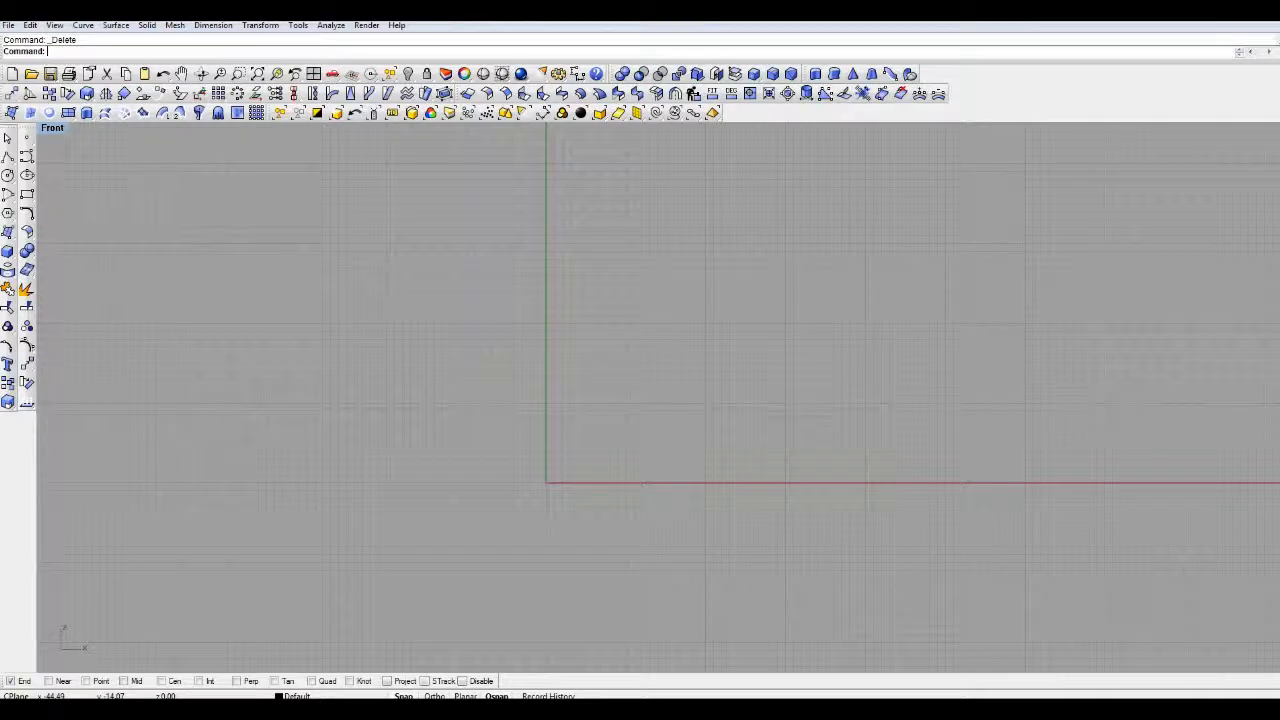
Draw an eight-sided polygon above the origin, overlapping the vertical axis, from its center and one corner
right_drag(600, 400, 682, 430)
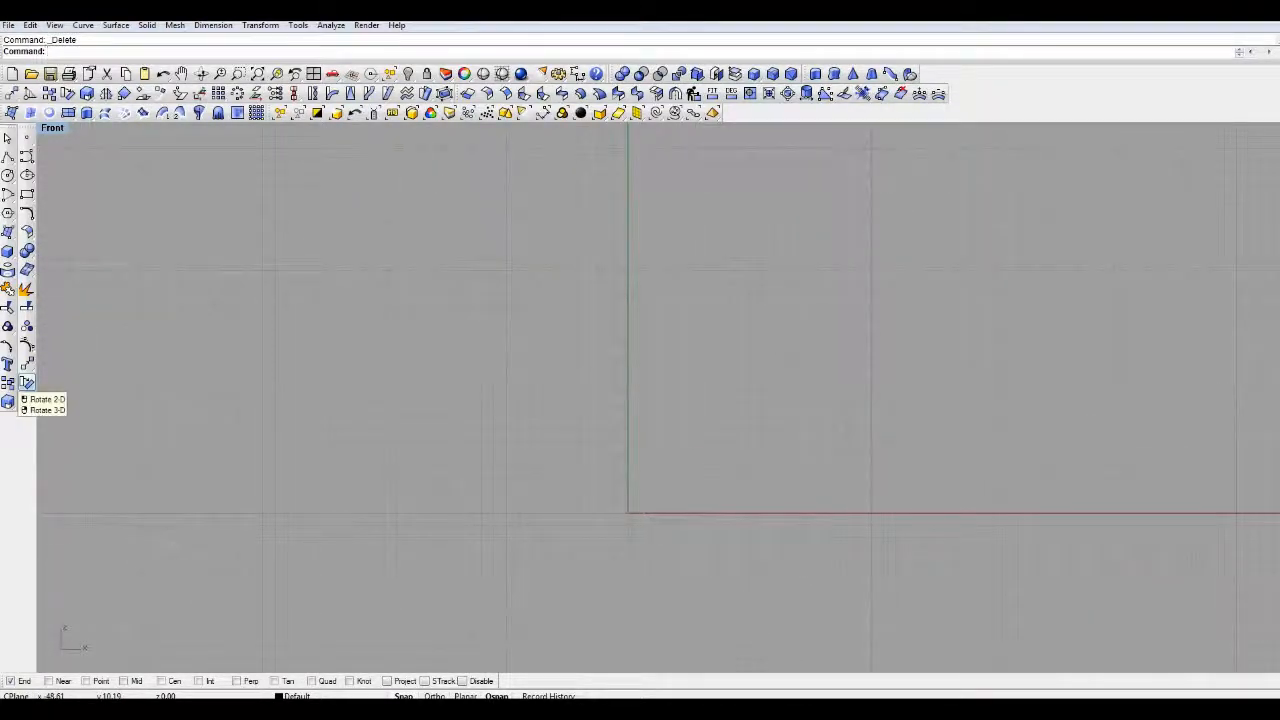
click(8, 176)
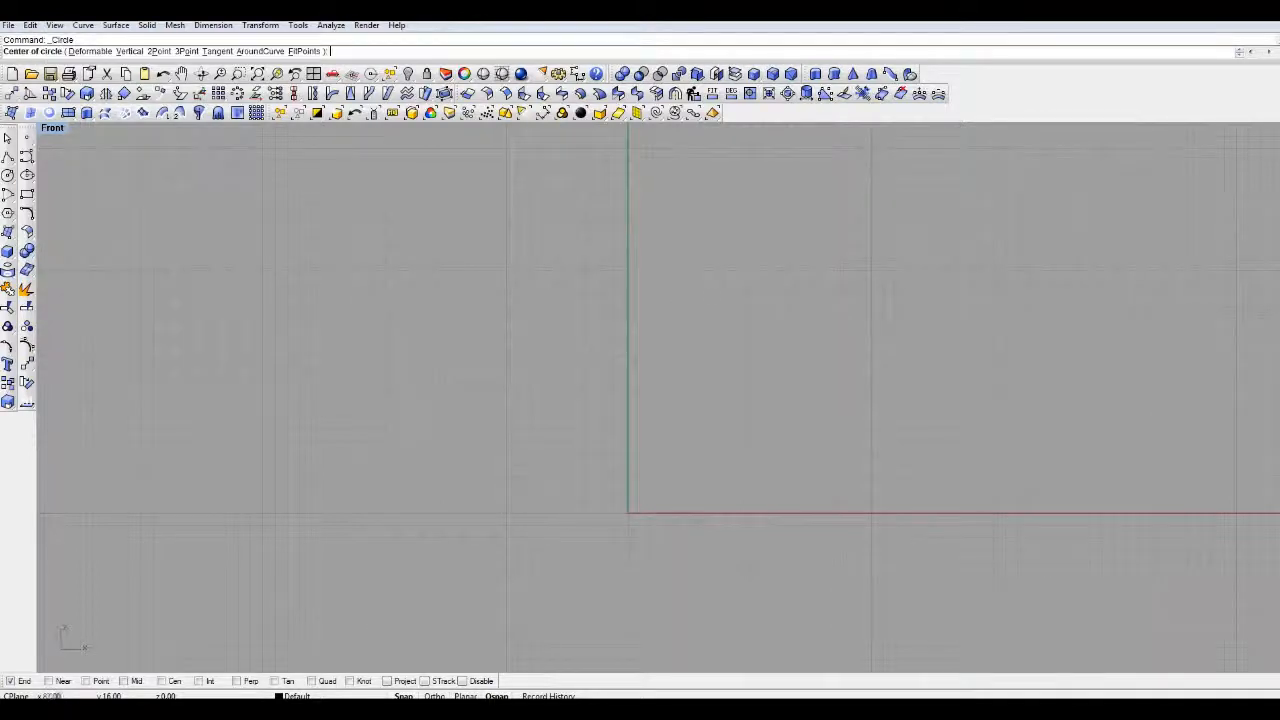
click(8, 194)
click(590, 282)
click(663, 378)
right_drag(664, 379, 745, 416)
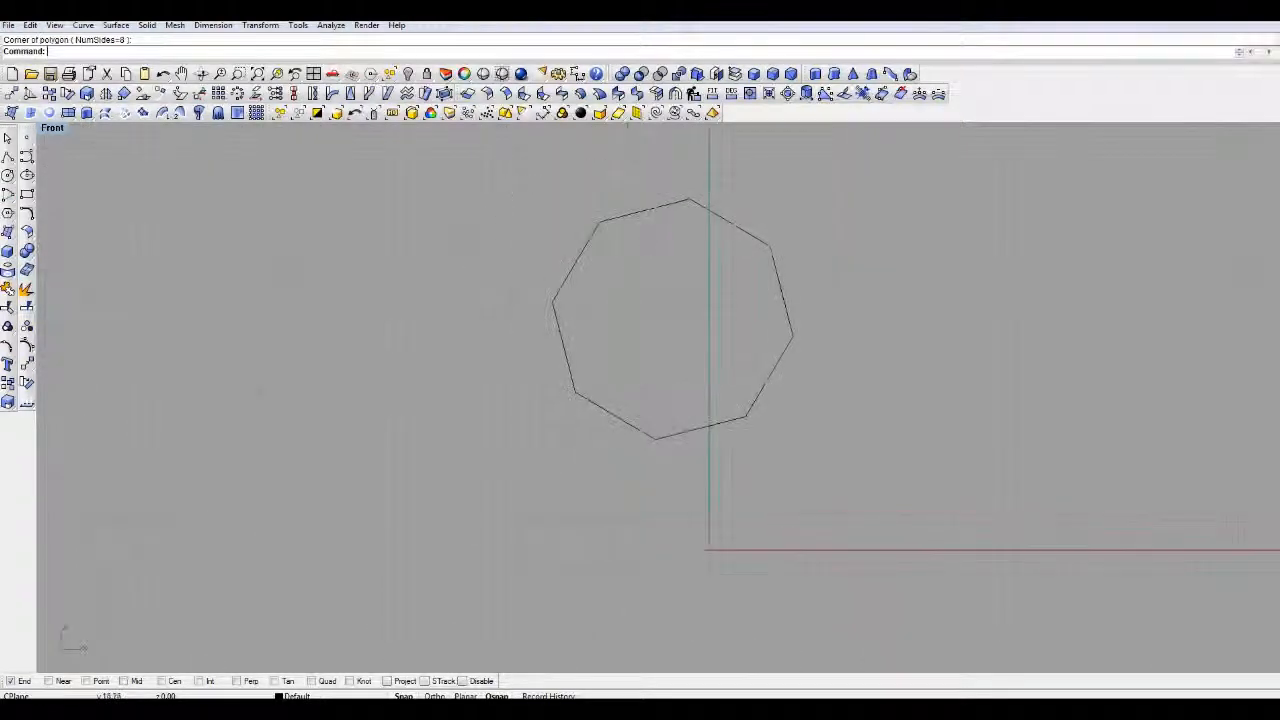
Rotate the octagon in 2D about a point inside it, using two reference points
click(27, 382)
click(745, 232)
key(Return)
click(696, 295)
click(696, 549)
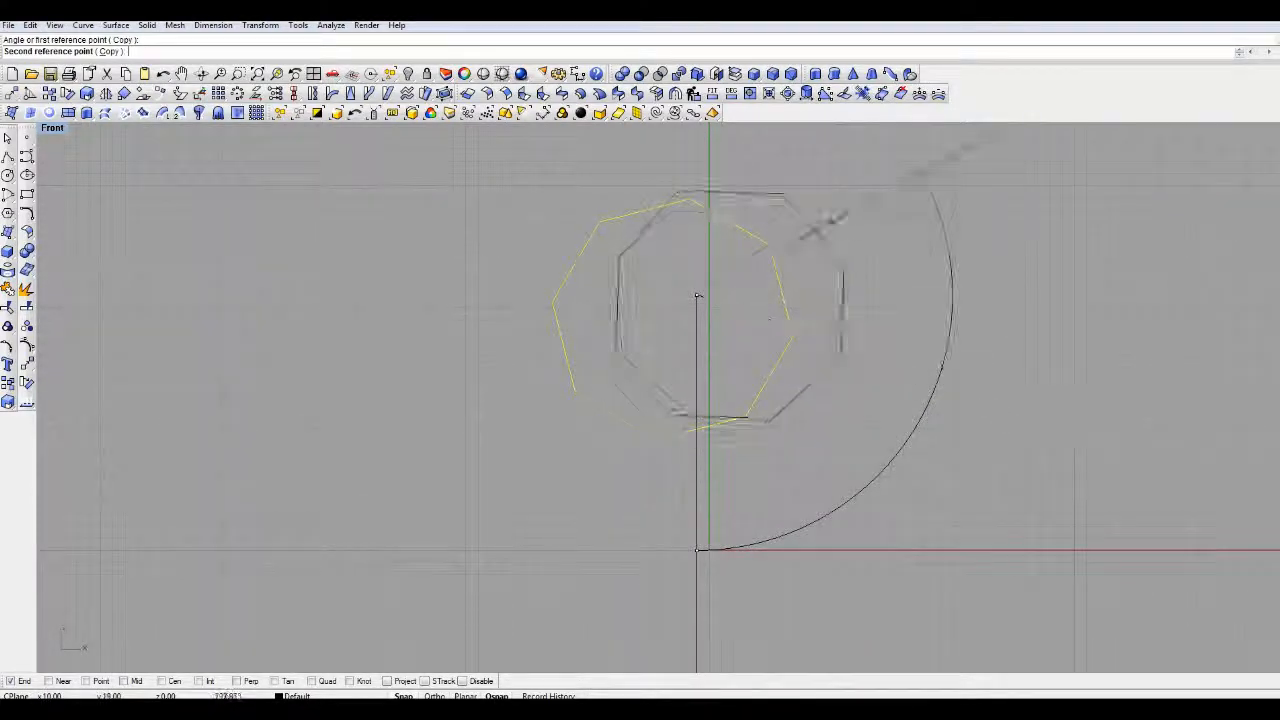
click(555, 319)
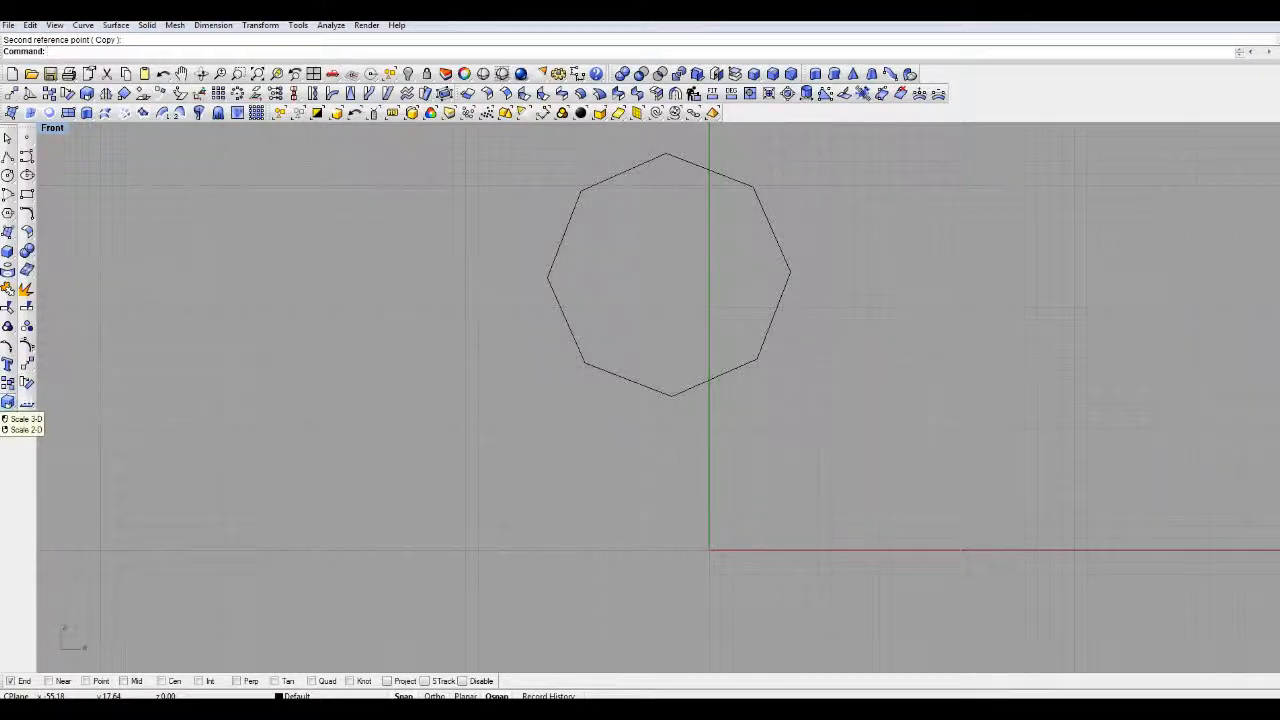
Scale the octagon down to about half its size from an origin point inside it, using reference points
click(8, 402)
click(627, 378)
right_drag(627, 378, 581, 481)
right_click(614, 361)
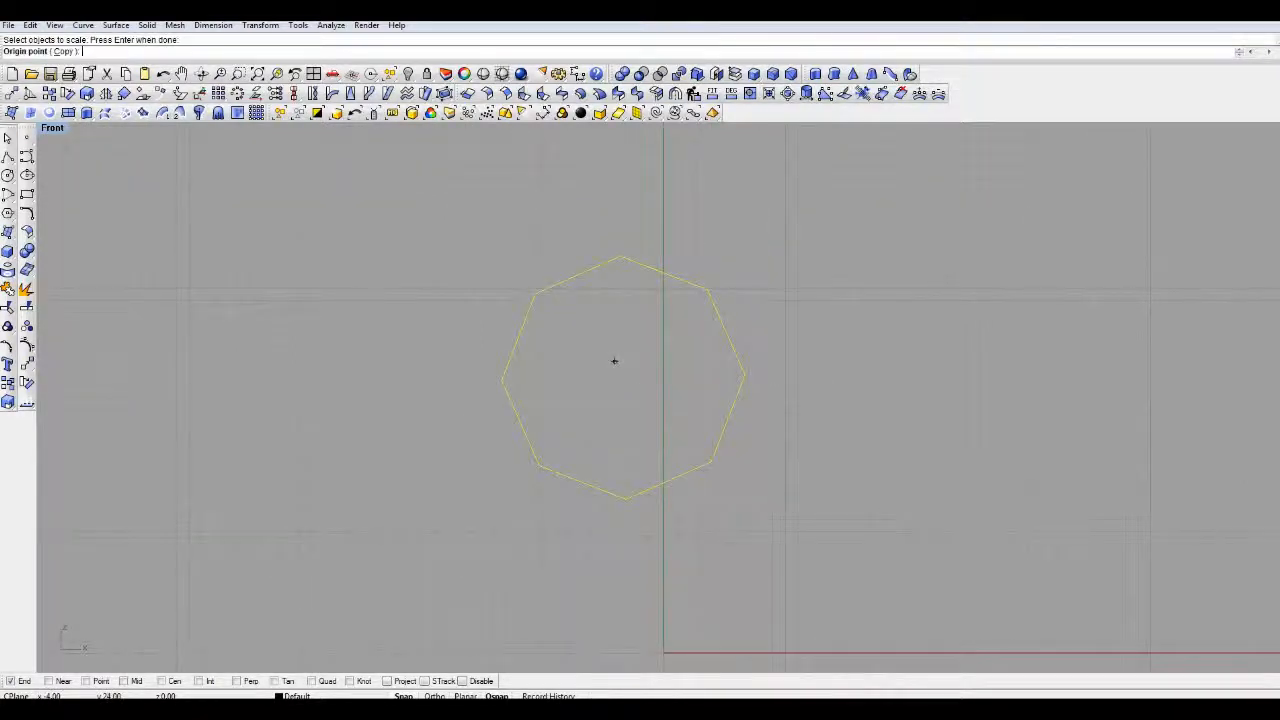
click(626, 325)
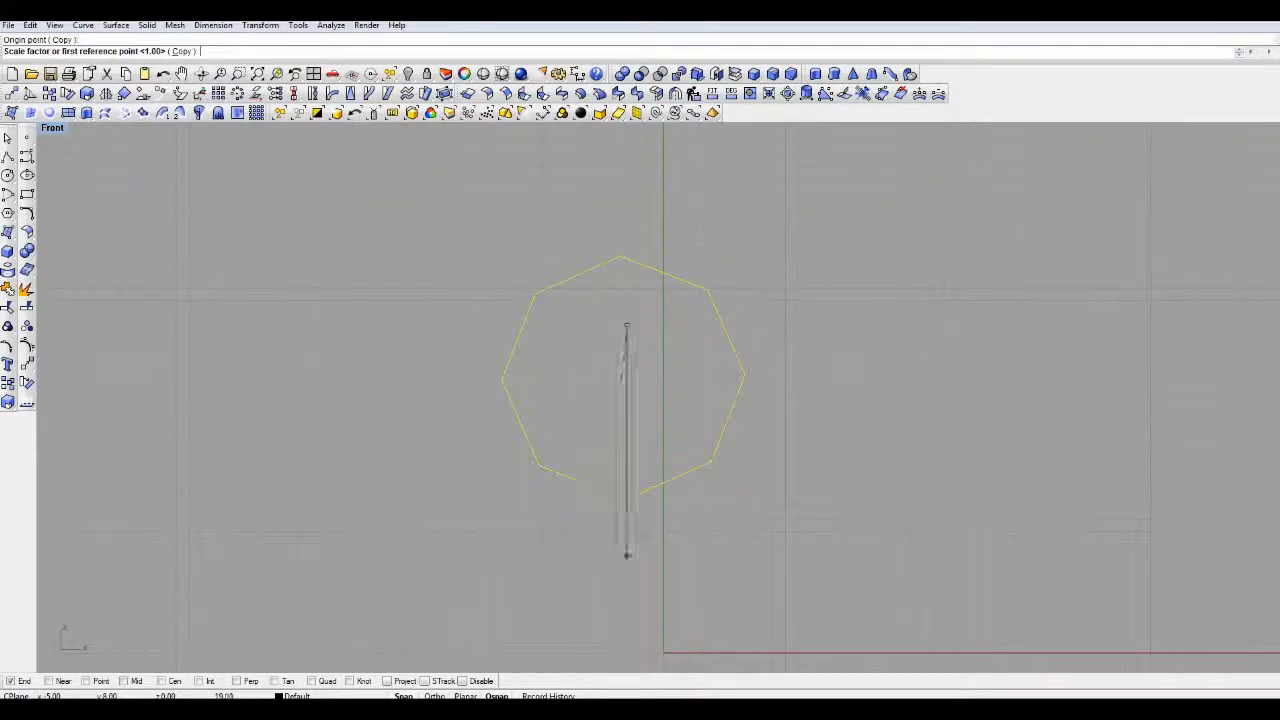
click(626, 497)
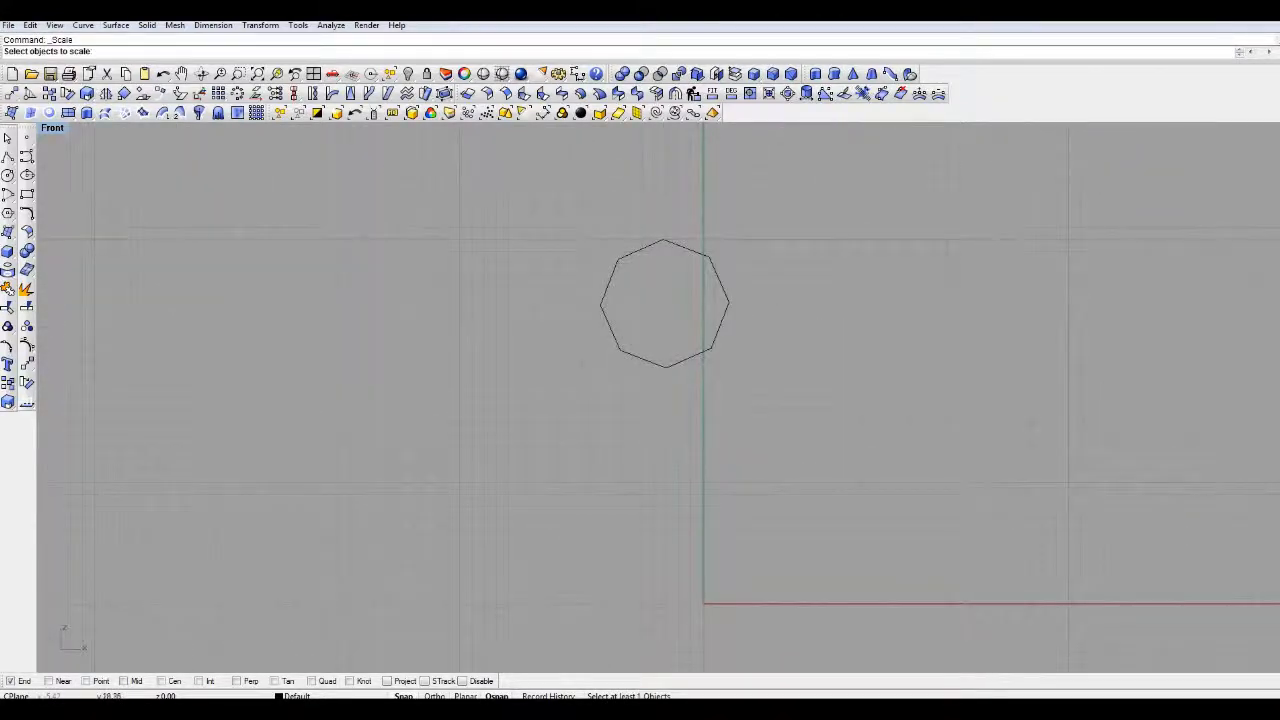
right_drag(700, 370, 592, 437)
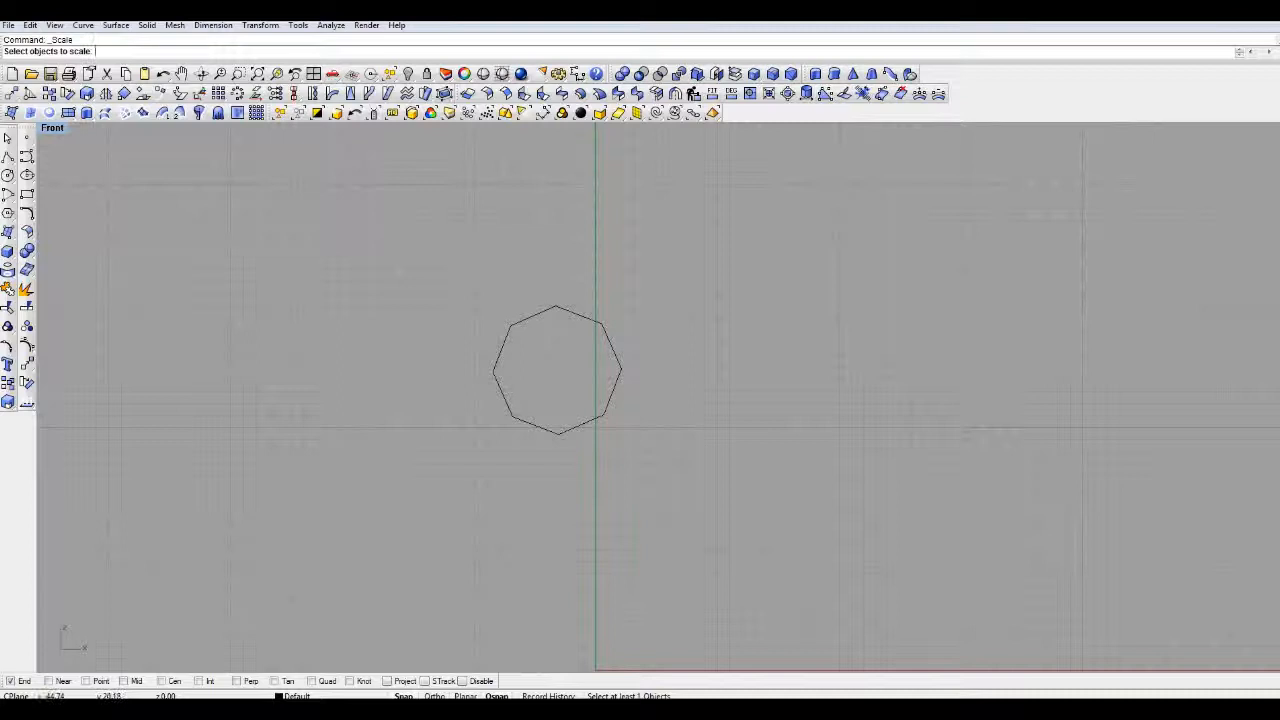
click(507, 401)
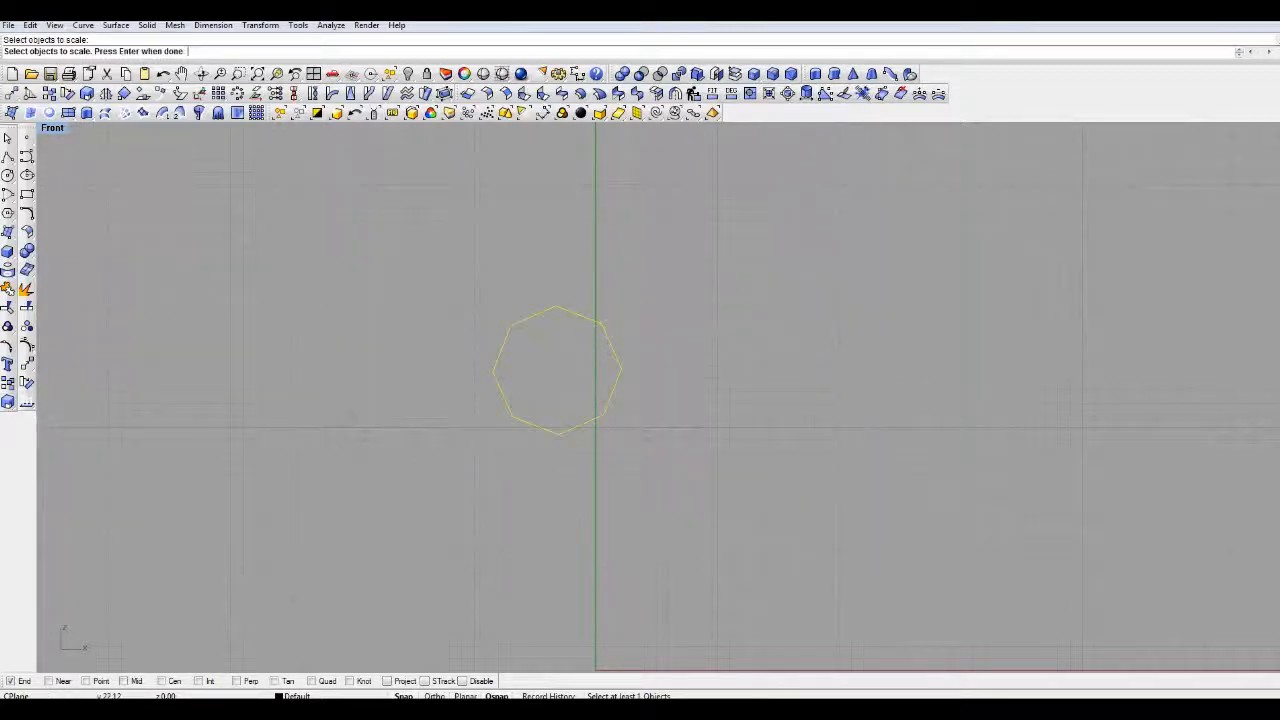
scroll(368, 364, up, 2)
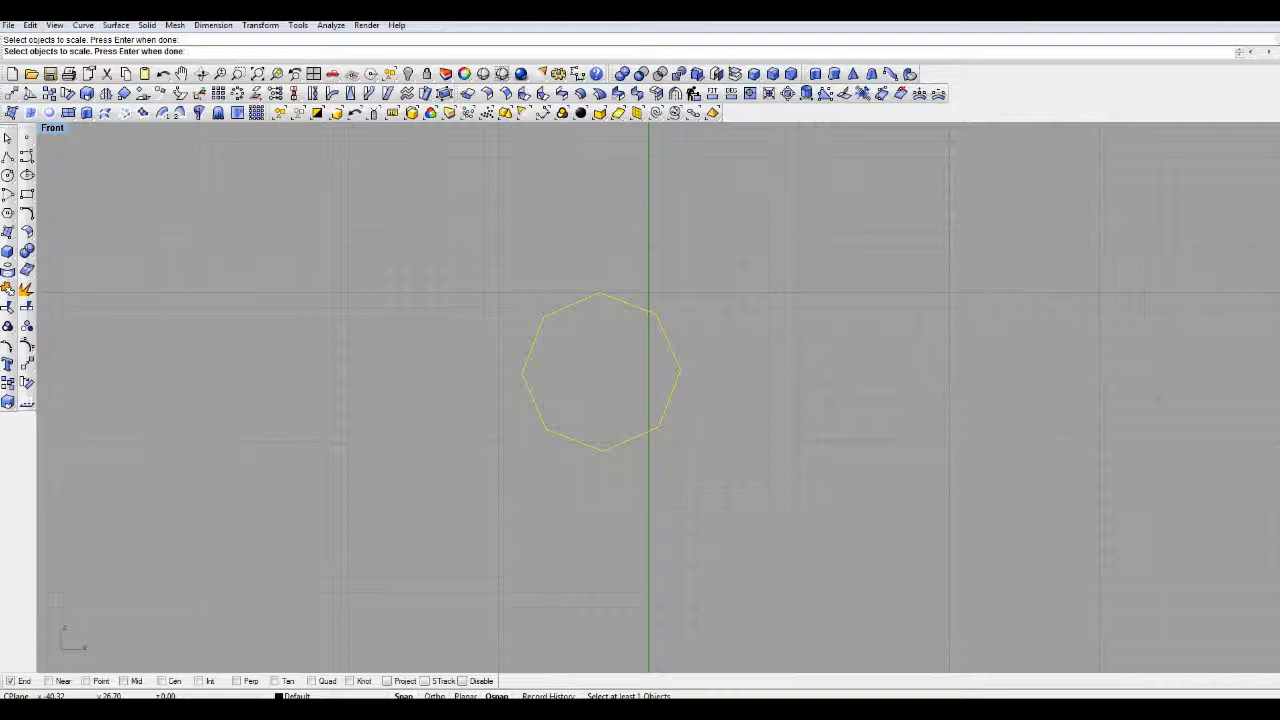
right_drag(601, 372, 686, 417)
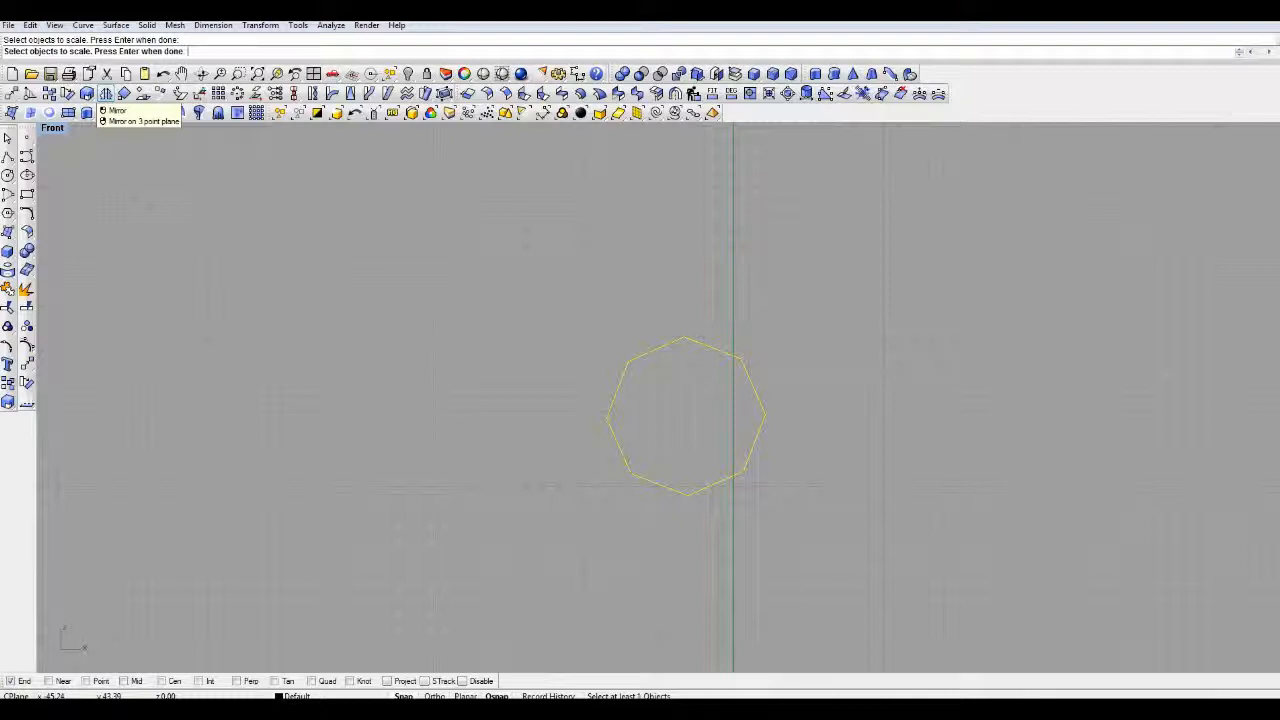
right_drag(652, 357, 469, 299)
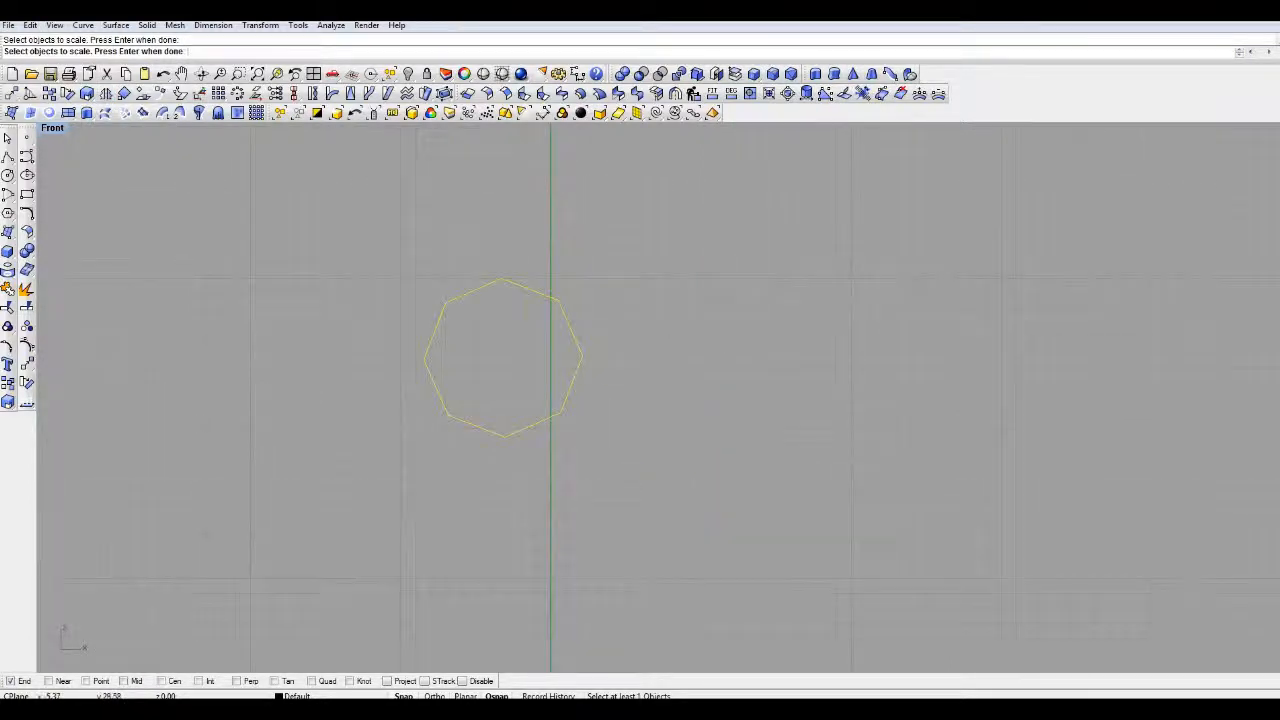
key(Escape)
Try mirroring the octagon, moved clear of the vertical axis, about a vertical line beside it, and delete the mirrored copy
drag(537, 289, 747, 304)
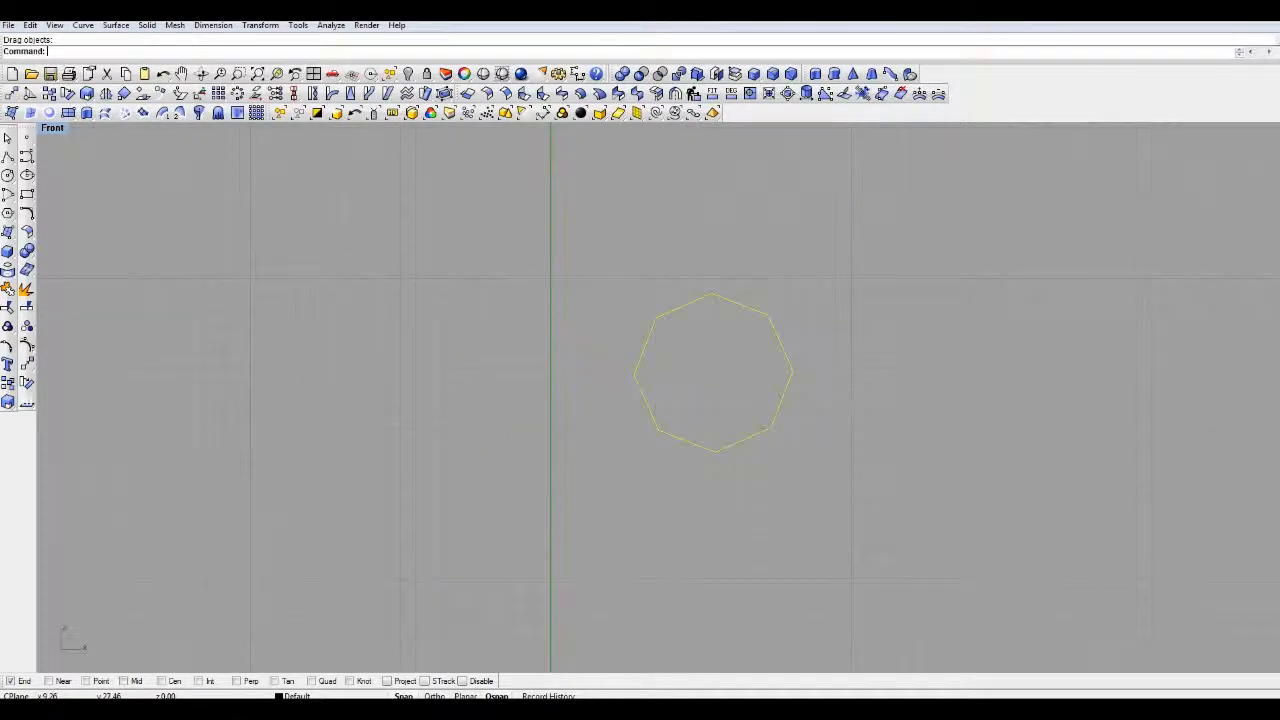
click(105, 93)
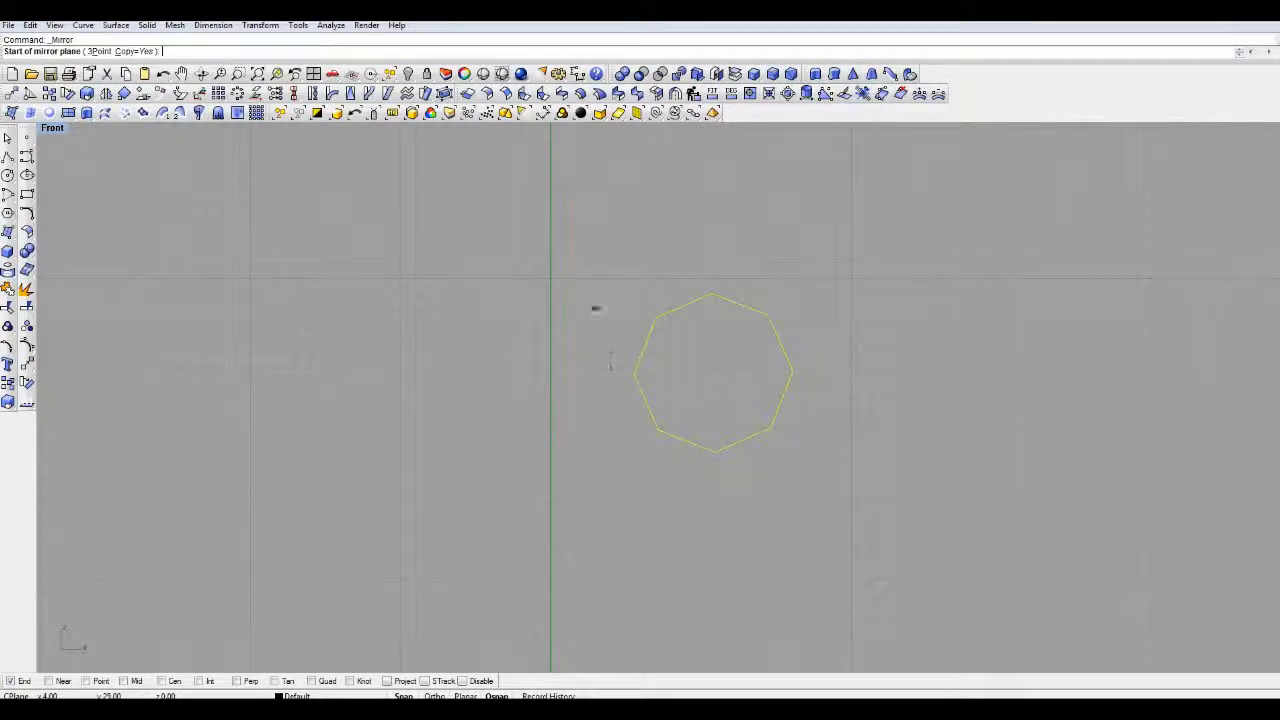
click(610, 293)
click(610, 433)
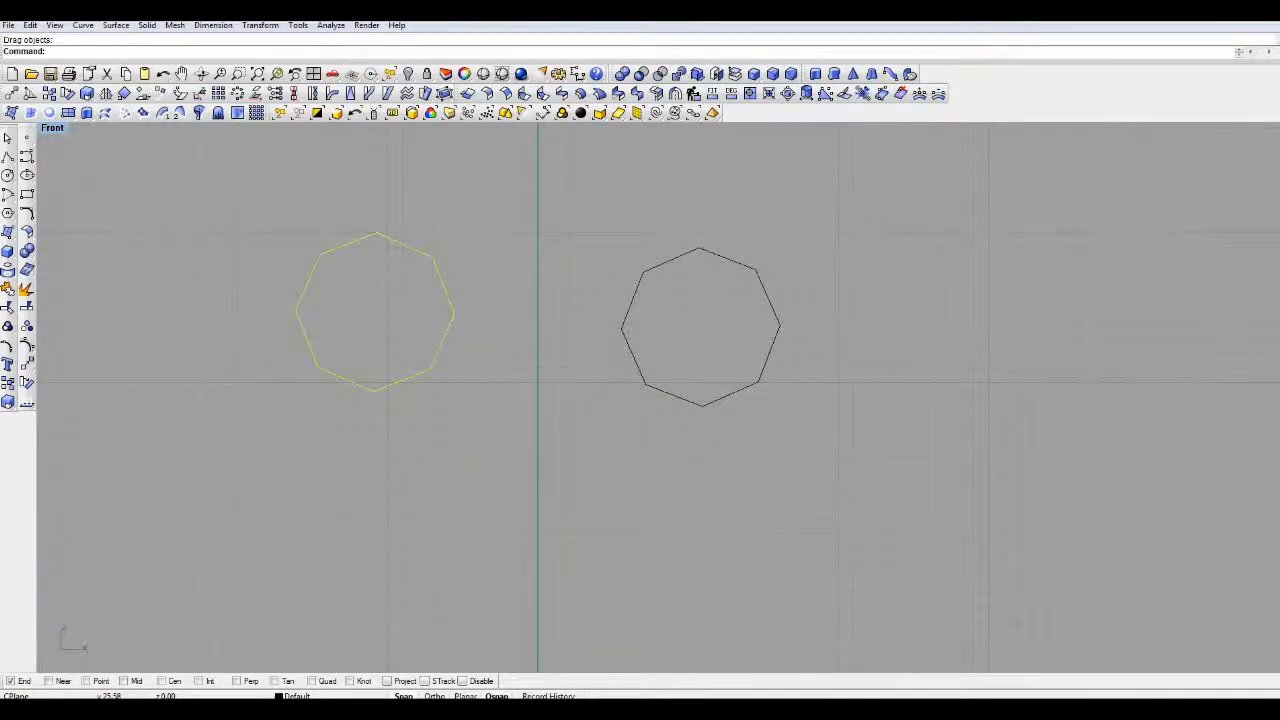
key(Delete)
Move the octagon close to the origin, just right of the vertical axis and slightly above the horizontal axis
click(628, 305)
drag(628, 305, 551, 352)
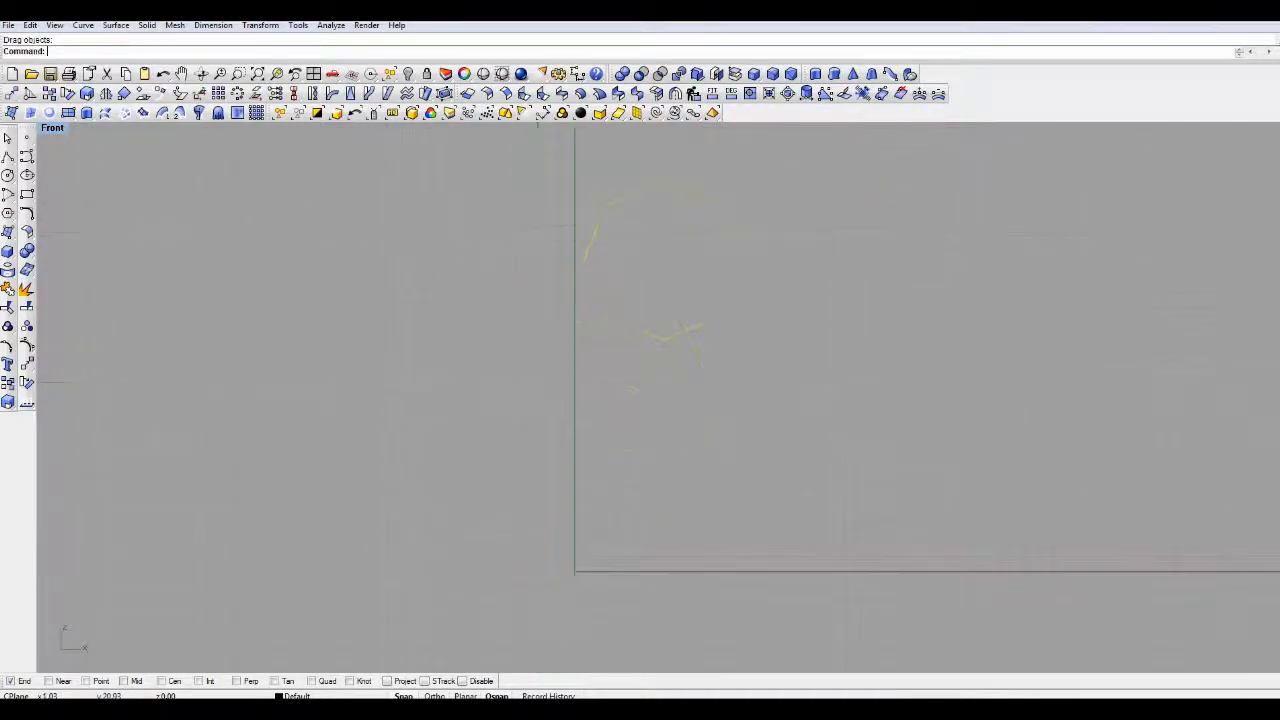
drag(589, 257, 588, 423)
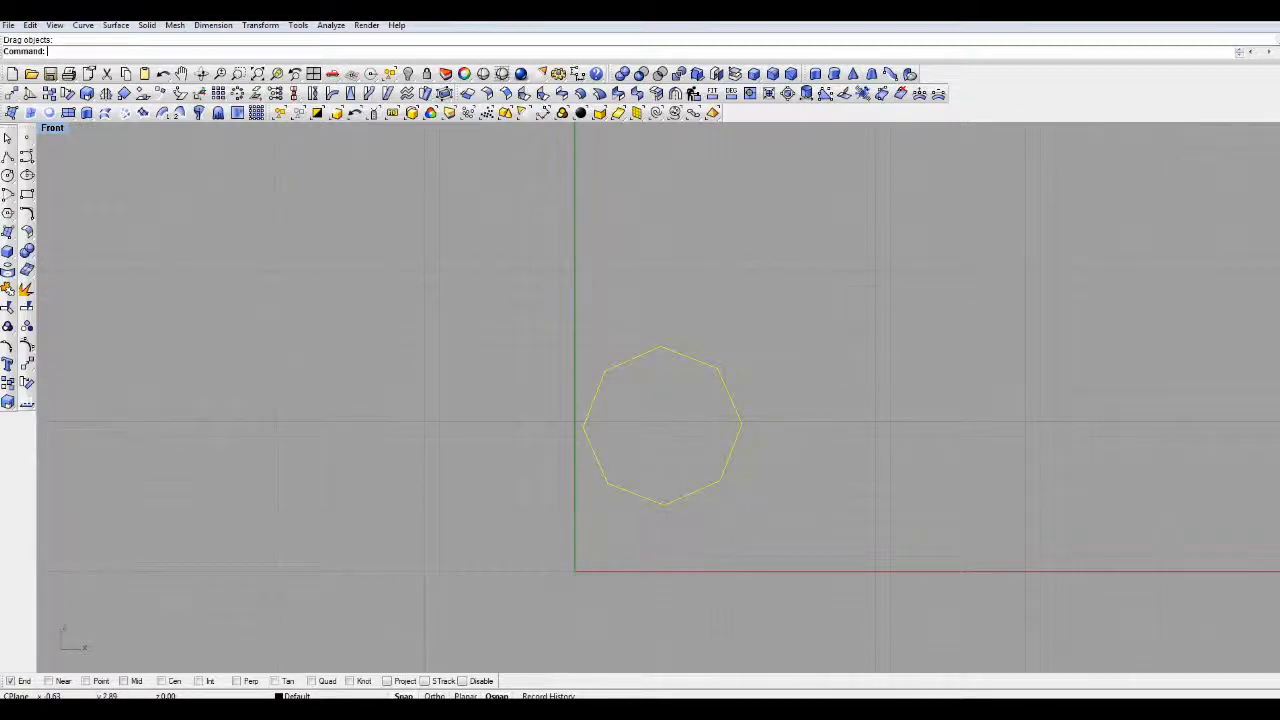
click(804, 371)
Draw an irregular polyline outline above the octagon, with a curved-looking lower edge, leaving a small gap between its two ends
right_drag(804, 371, 813, 329)
click(8, 157)
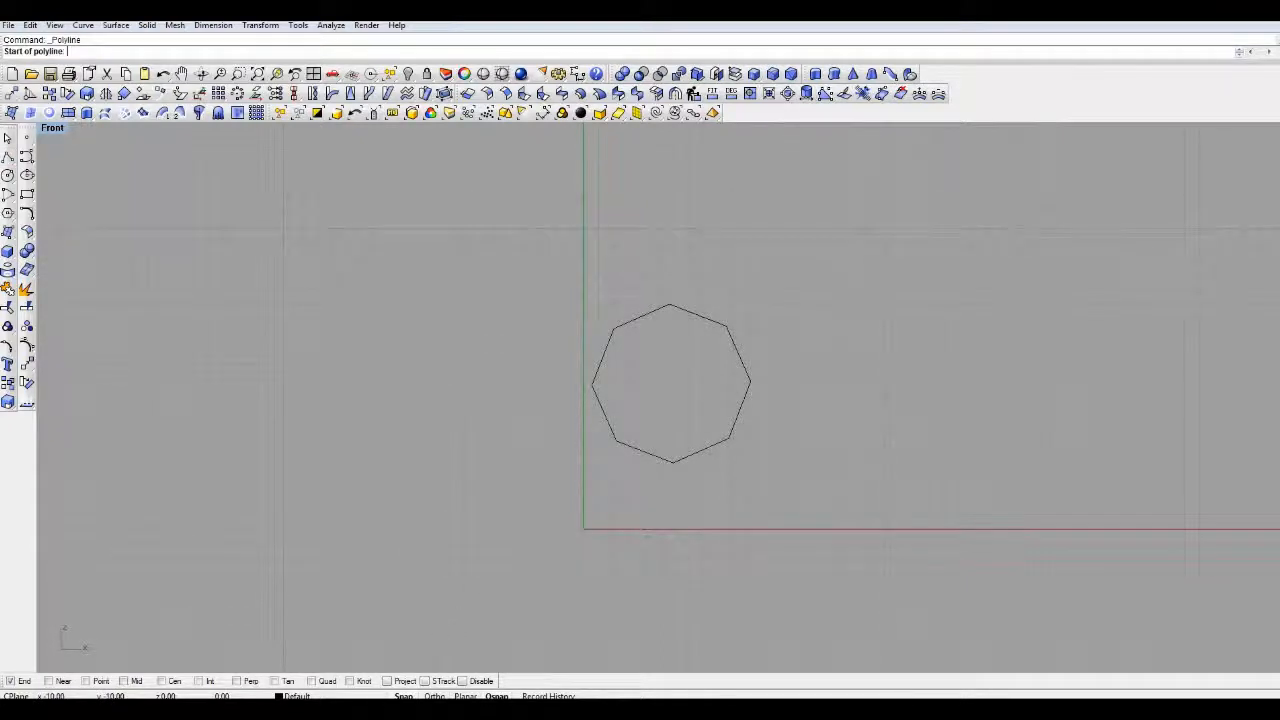
click(609, 307)
click(629, 293)
click(669, 283)
click(712, 283)
click(739, 233)
click(711, 211)
click(661, 190)
click(657, 172)
click(630, 252)
click(616, 268)
click(608, 289)
right_click(691, 294)
Draw a short line from the outline's open end to the octagon's upper-left corner and undo it
right_click(618, 292)
click(608, 290)
click(614, 328)
right_click(611, 326)
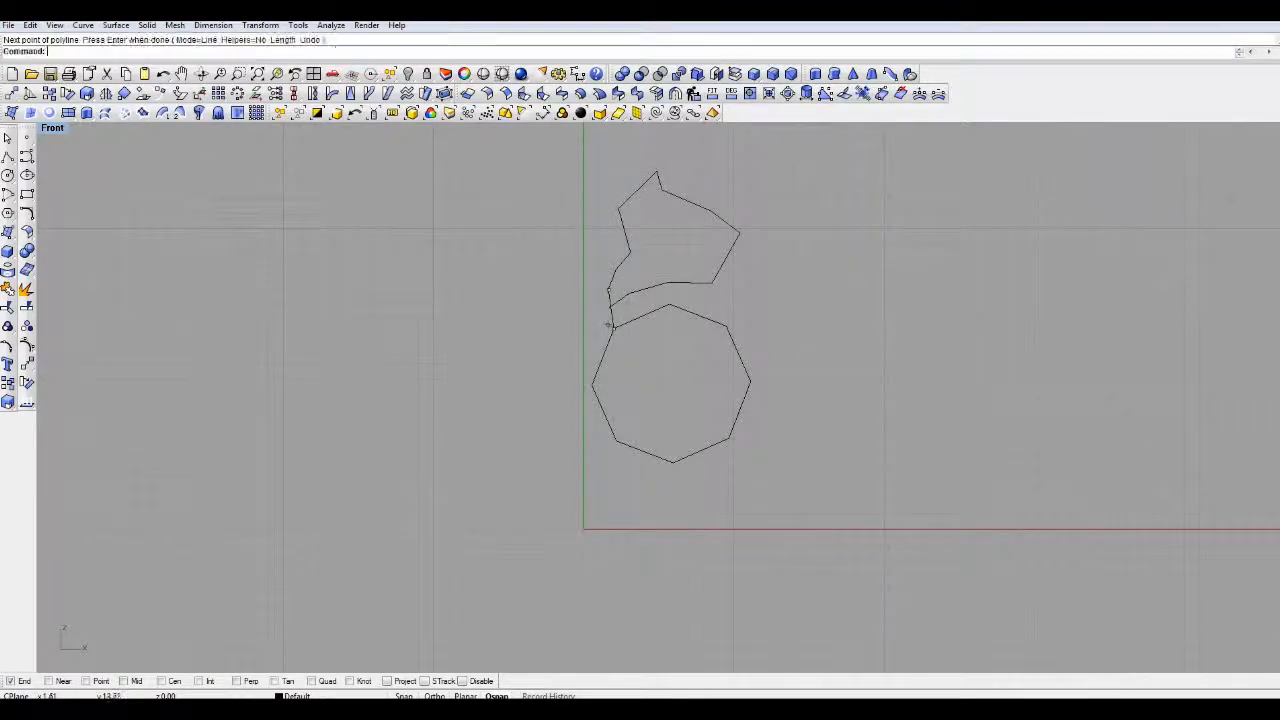
key(ctrl+z)
Close the gap in the upper outline with a short line between its two open endpoints
right_click(609, 296)
click(608, 289)
click(609, 307)
right_click(609, 307)
Draw a closed, elongated irregular polyline that slopes down along the right side of the octagon
key(Return)
click(758, 239)
click(727, 289)
click(741, 318)
click(752, 350)
click(797, 376)
click(808, 424)
click(840, 461)
click(923, 467)
click(876, 365)
click(818, 268)
click(758, 239)
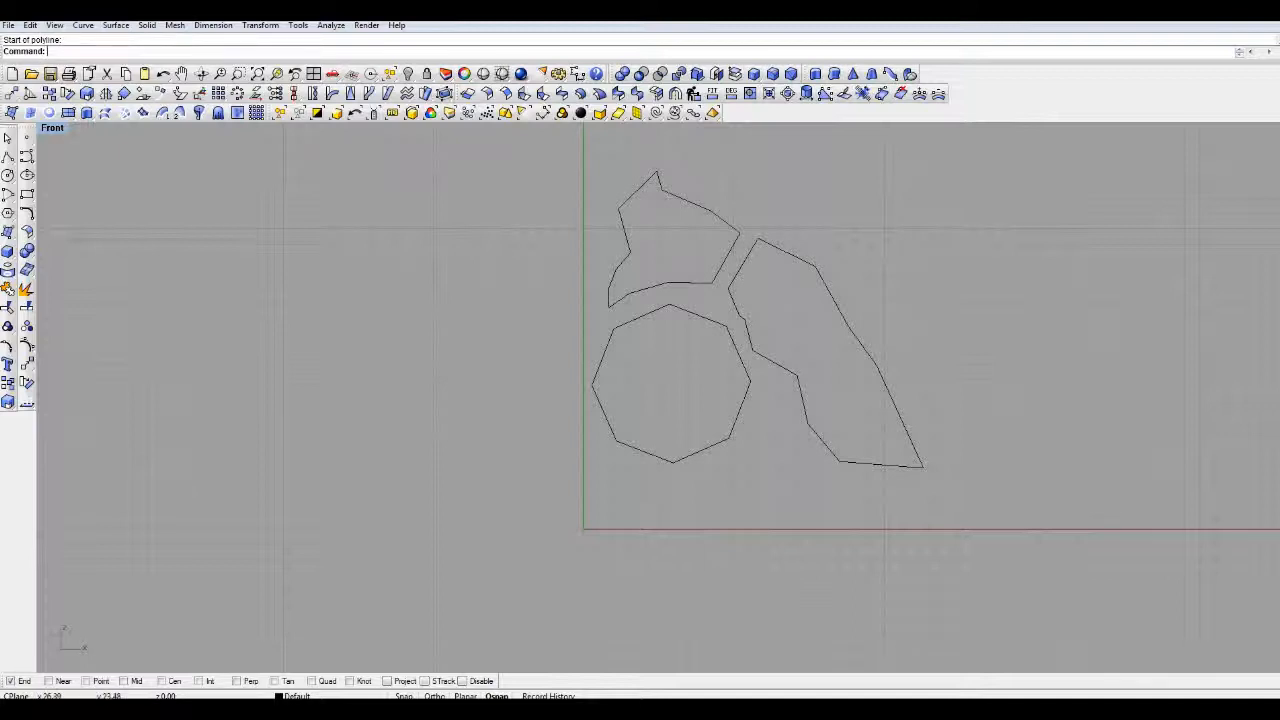
Mirror all the curves across the vertical axis, keeping the originals, and undo the mirror
key(ctrl+a)
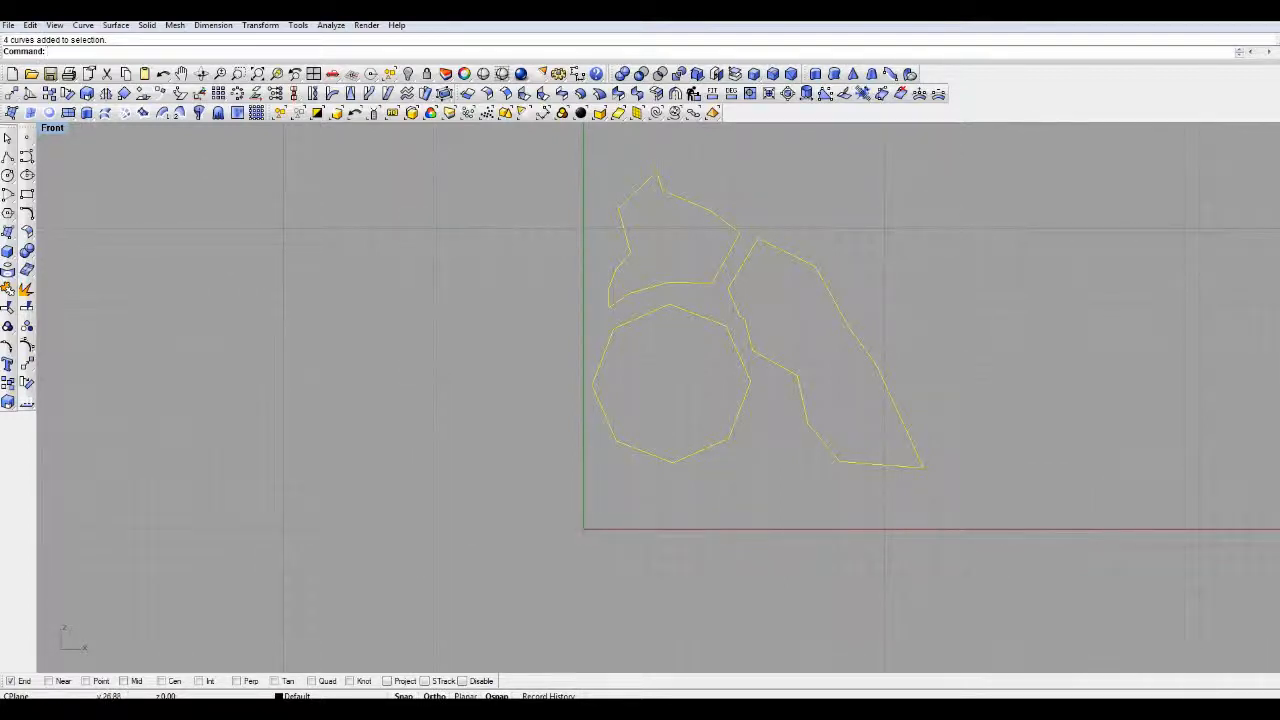
click(105, 93)
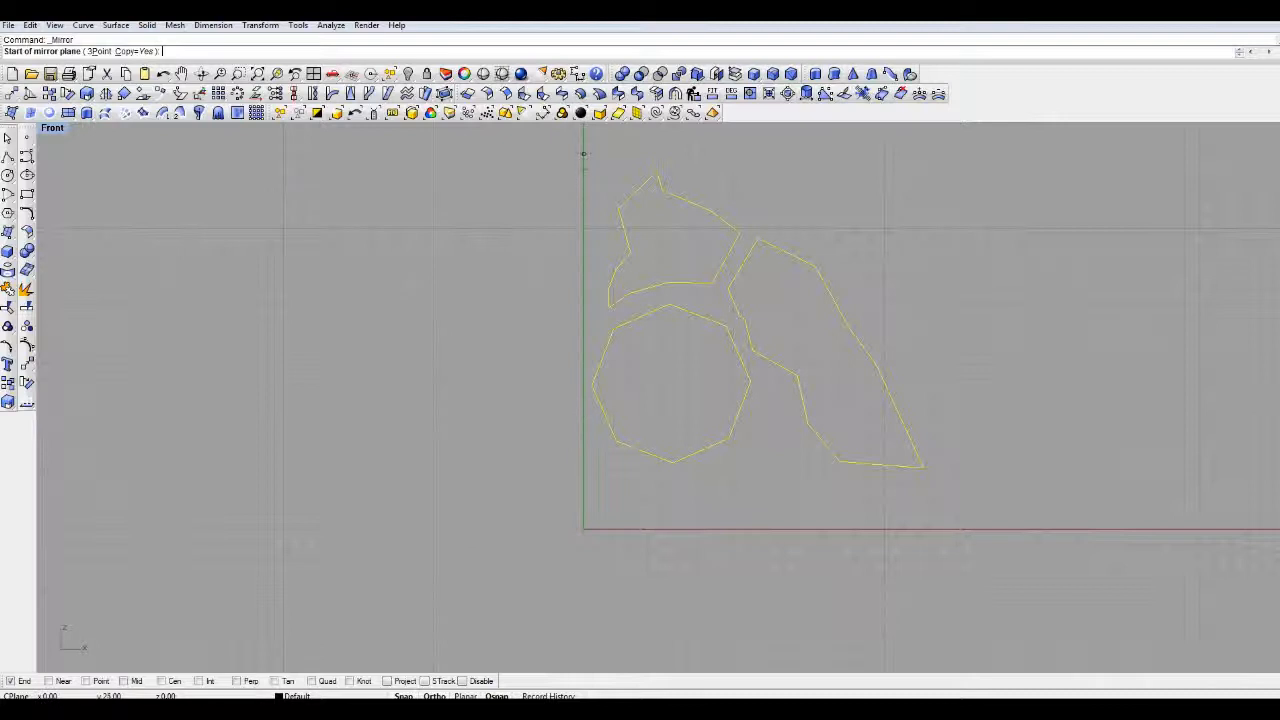
click(583, 155)
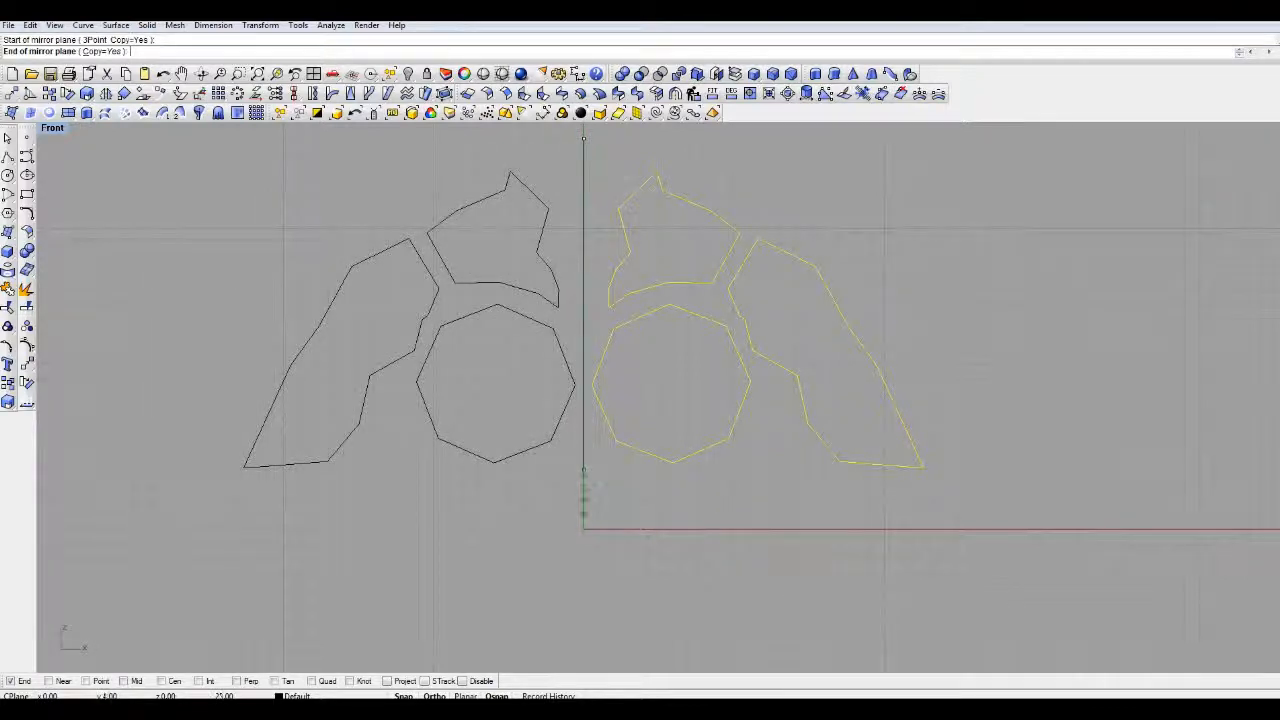
click(583, 520)
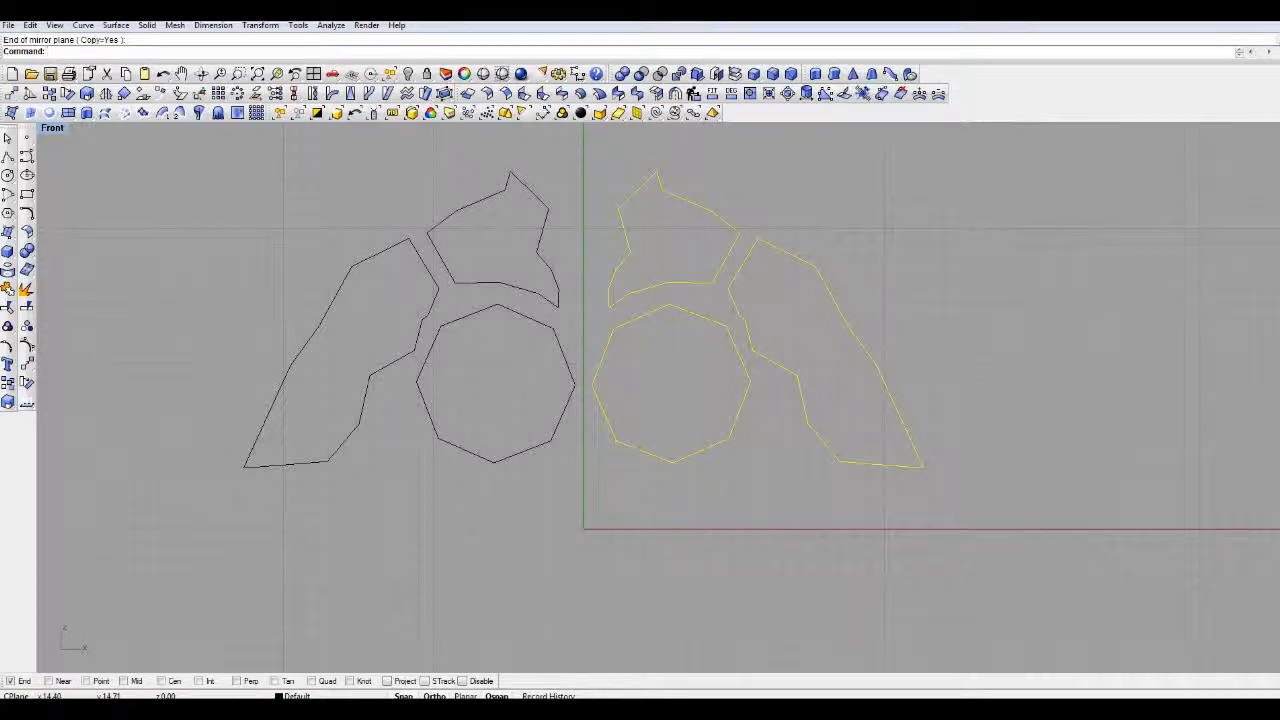
key(ctrl+z)
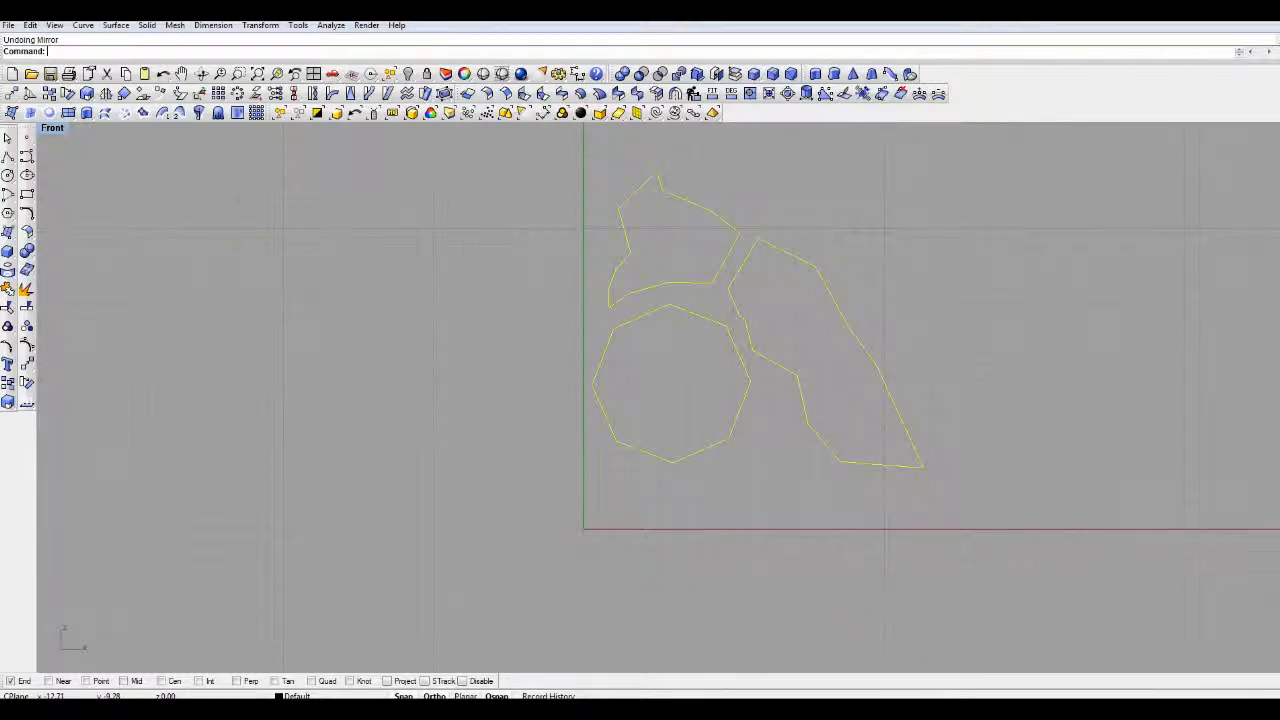
Mirror the selected curves about a slanted line starting on the vertical axis, and undo the mirror
click(105, 93)
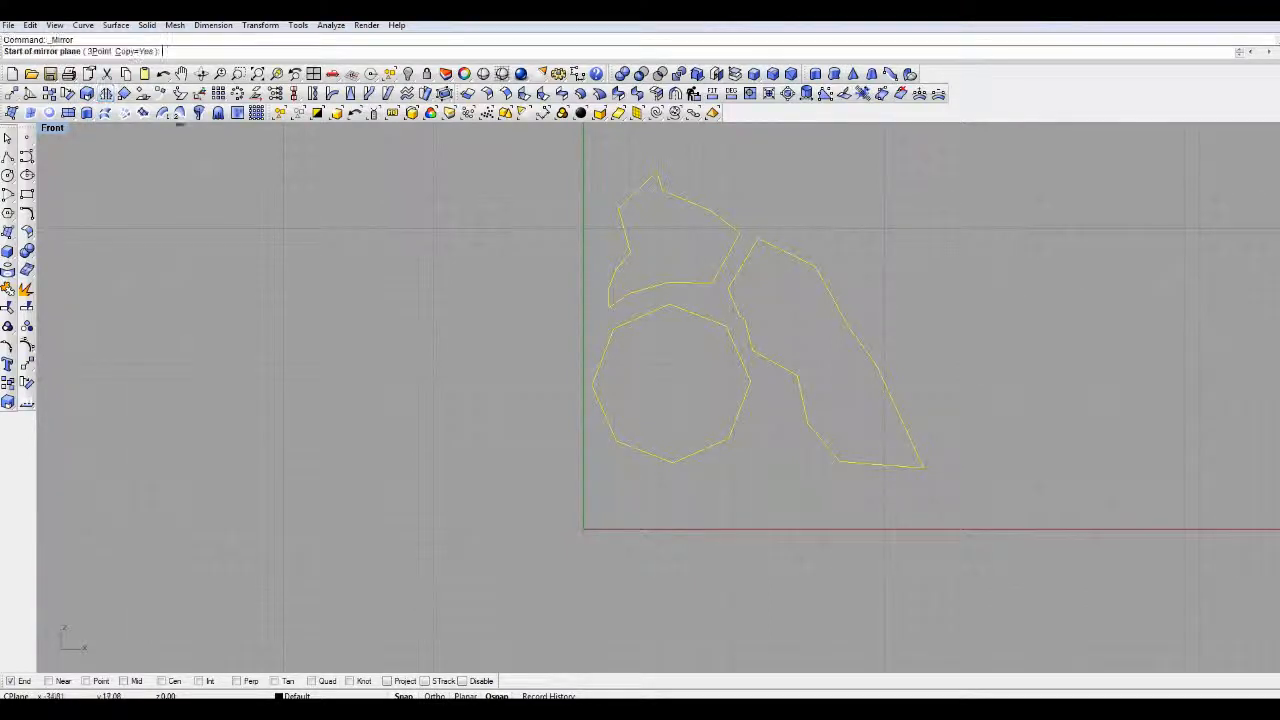
click(582, 213)
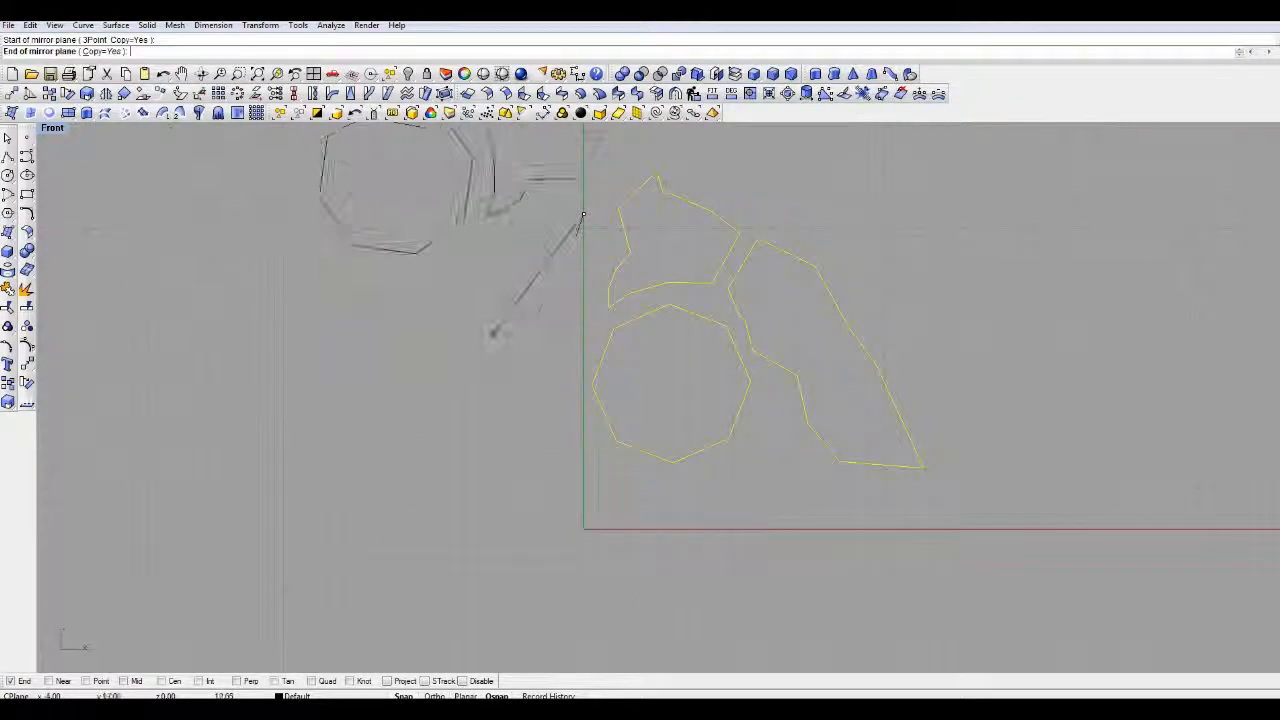
click(491, 286)
right_drag(491, 277, 650, 389)
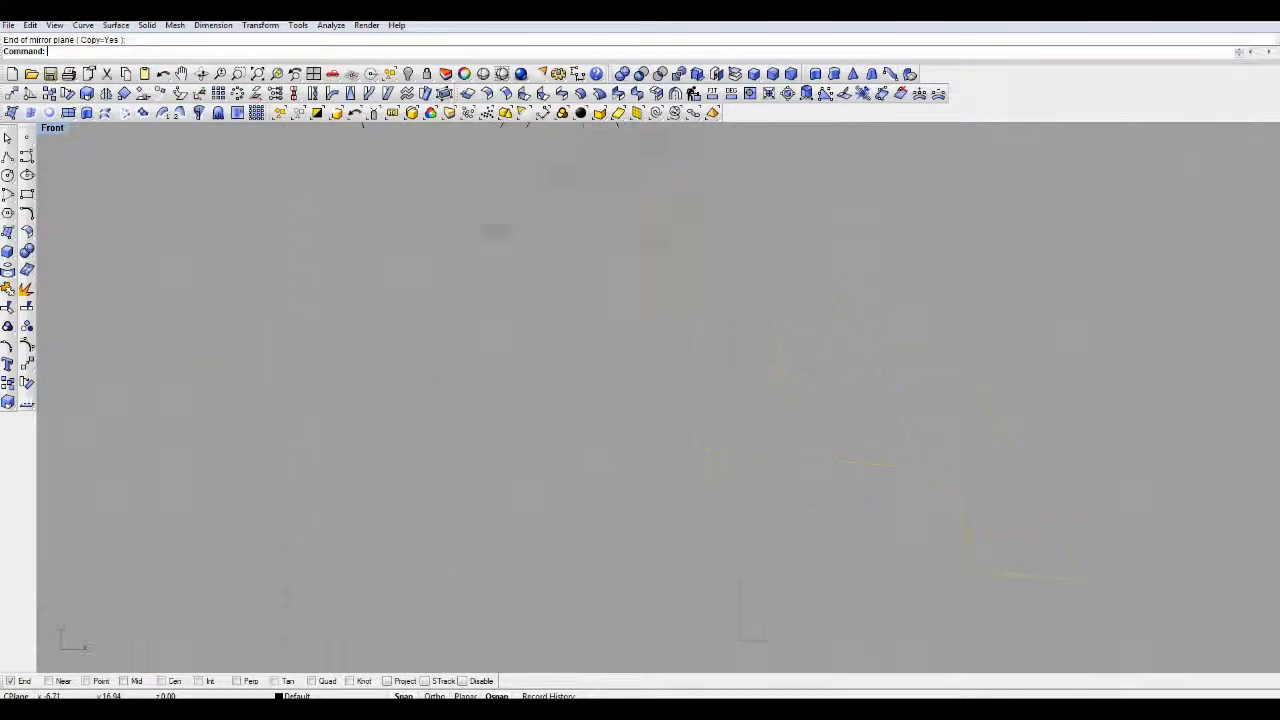
scroll(662, 403, down, 2)
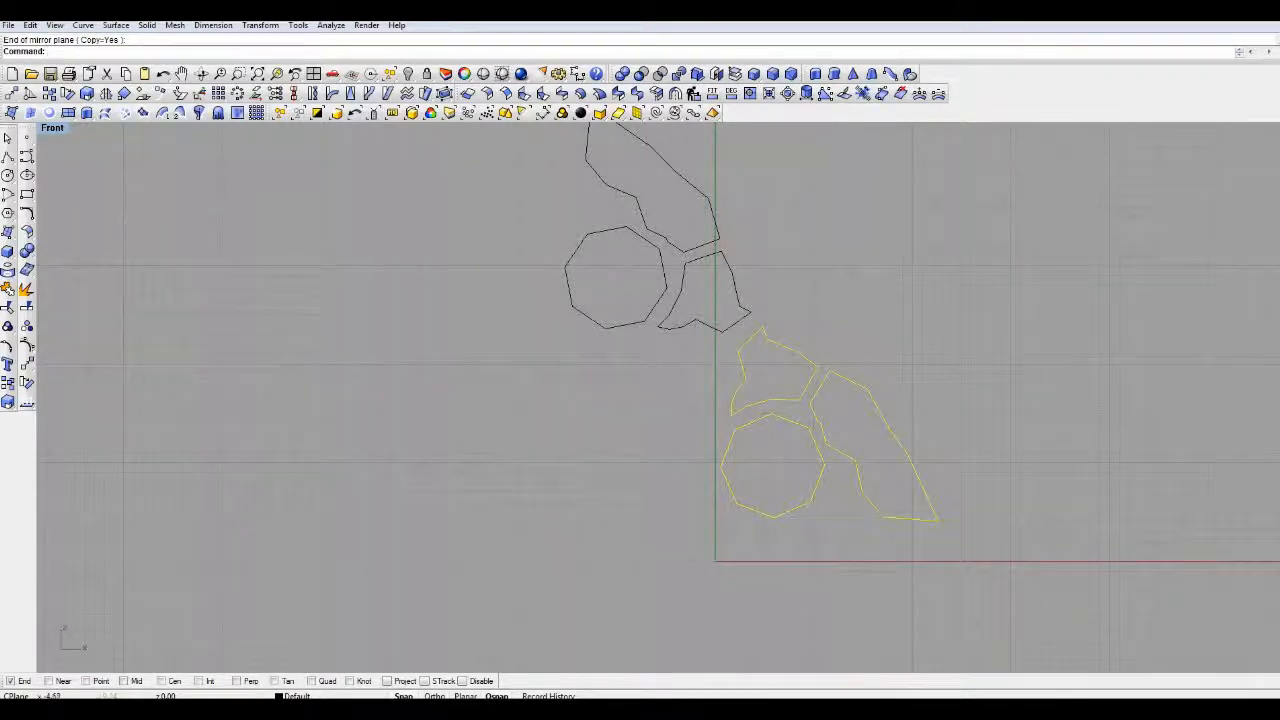
right_drag(705, 359, 615, 377)
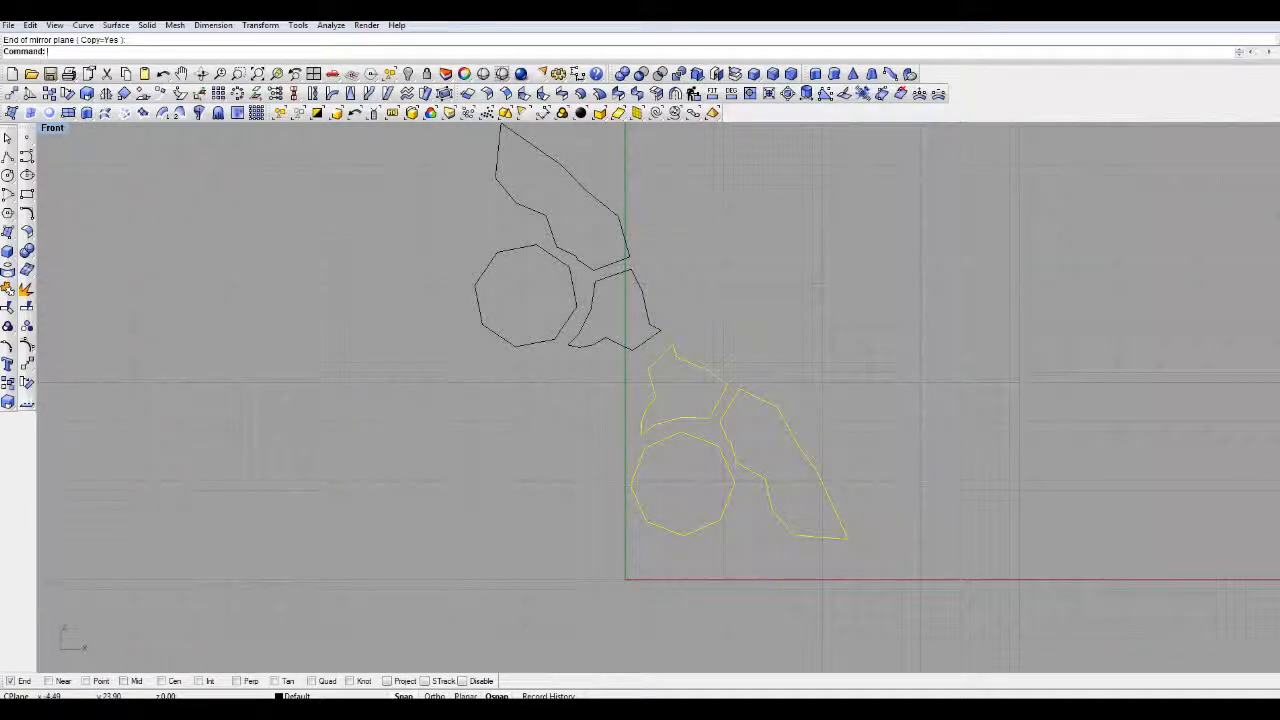
scroll(783, 489, up, 3)
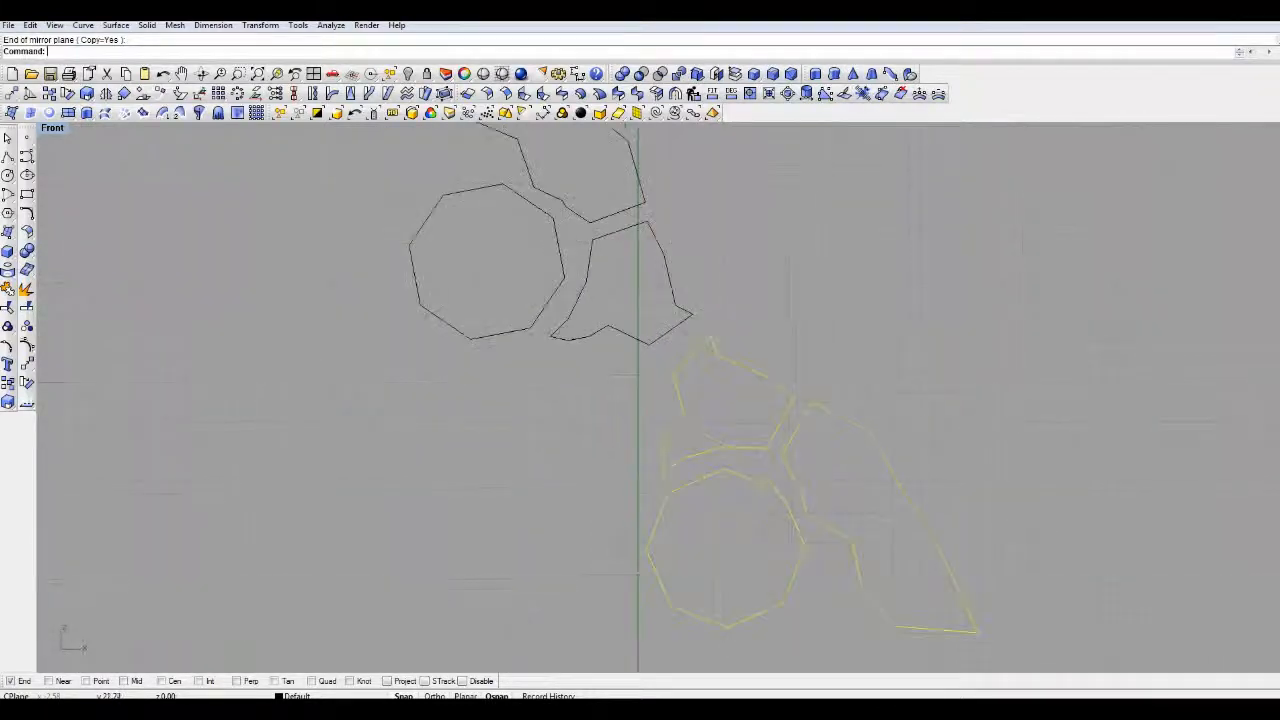
key(ctrl+z)
scroll(550, 407, down, 3)
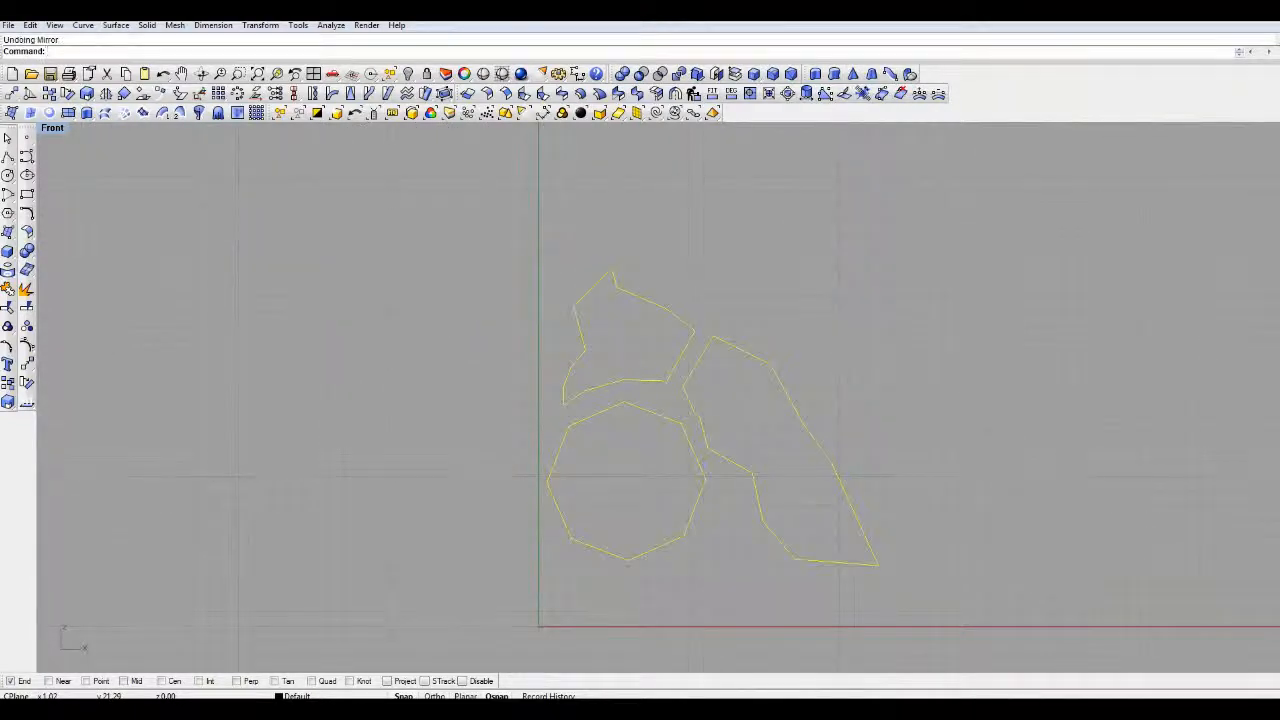
Select the octagon and both outlines and move them straight down onto the horizontal axis
right_drag(321, 254, 459, 256)
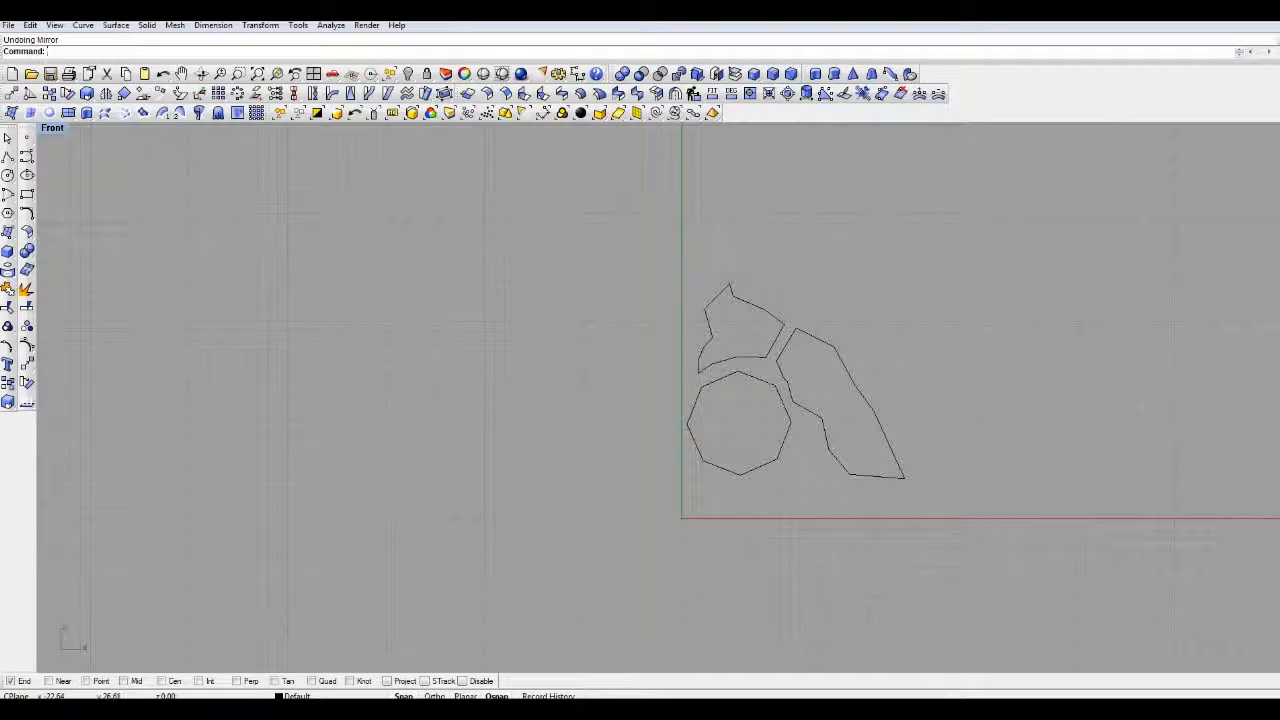
right_drag(618, 318, 500, 312)
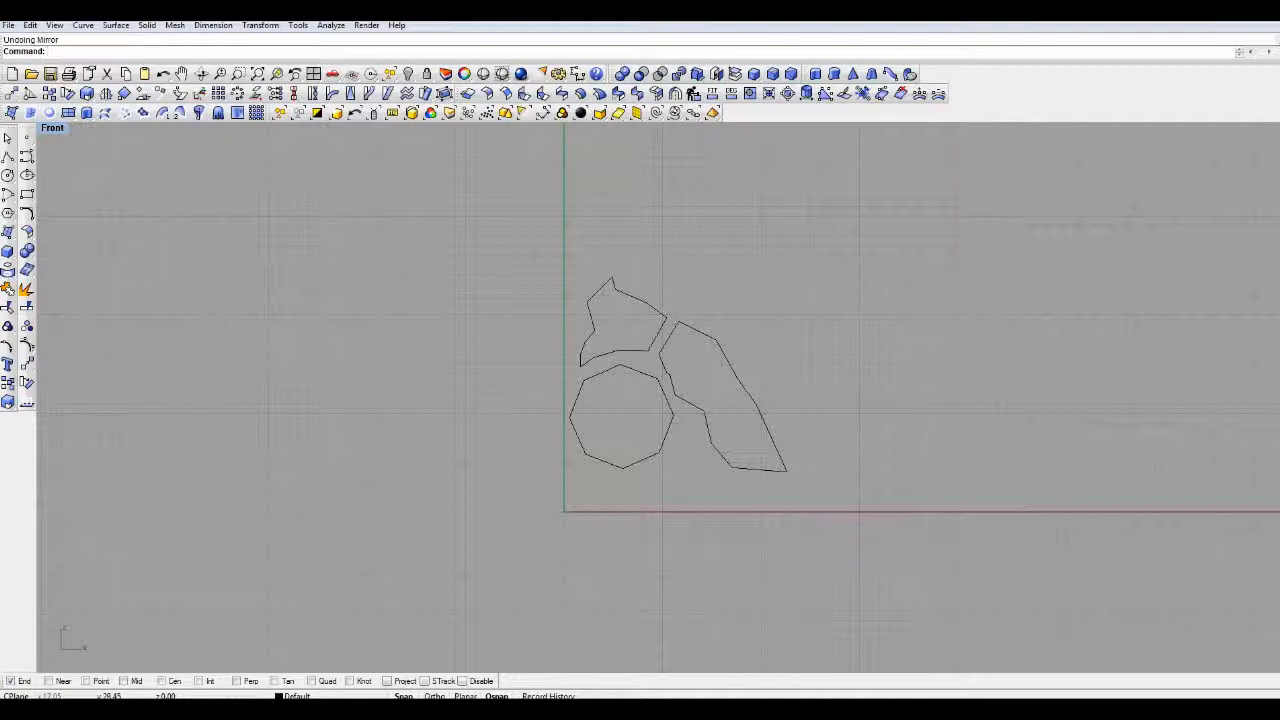
scroll(563, 290, up, 2)
right_drag(583, 317, 531, 309)
scroll(546, 305, up, 4)
scroll(531, 311, down, 2)
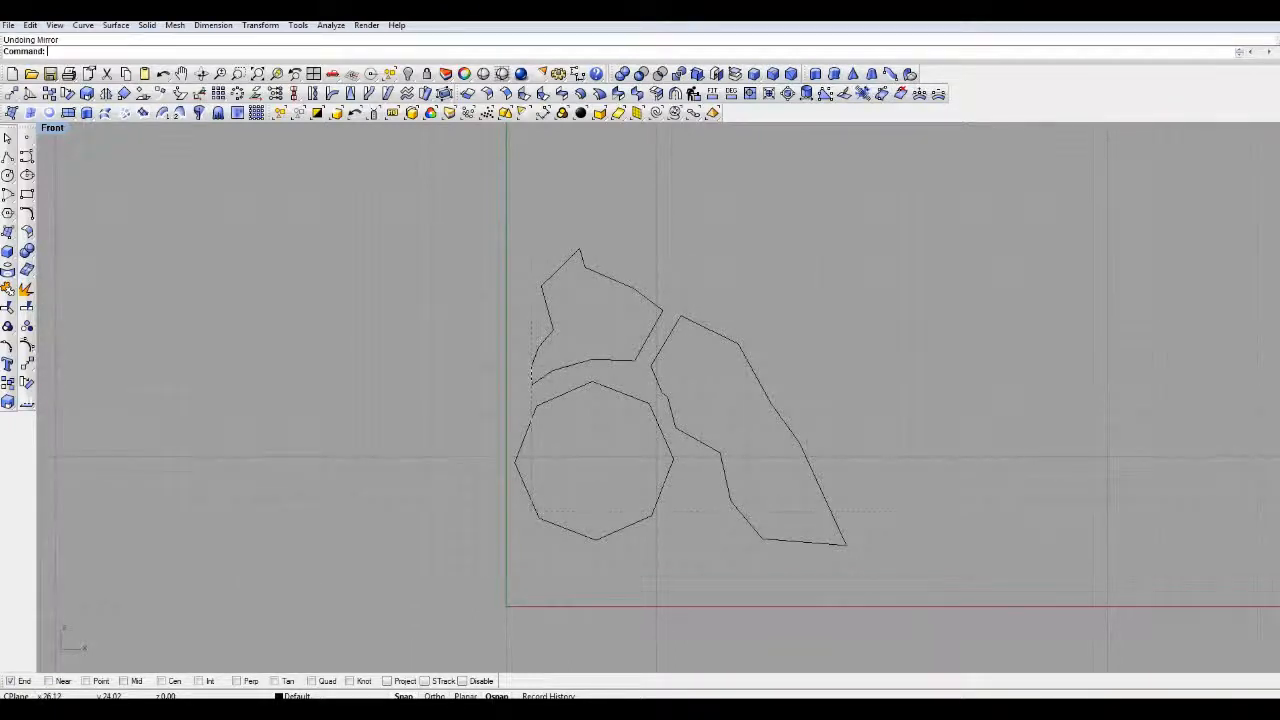
drag(898, 246, 531, 511)
scroll(628, 429, down, 2)
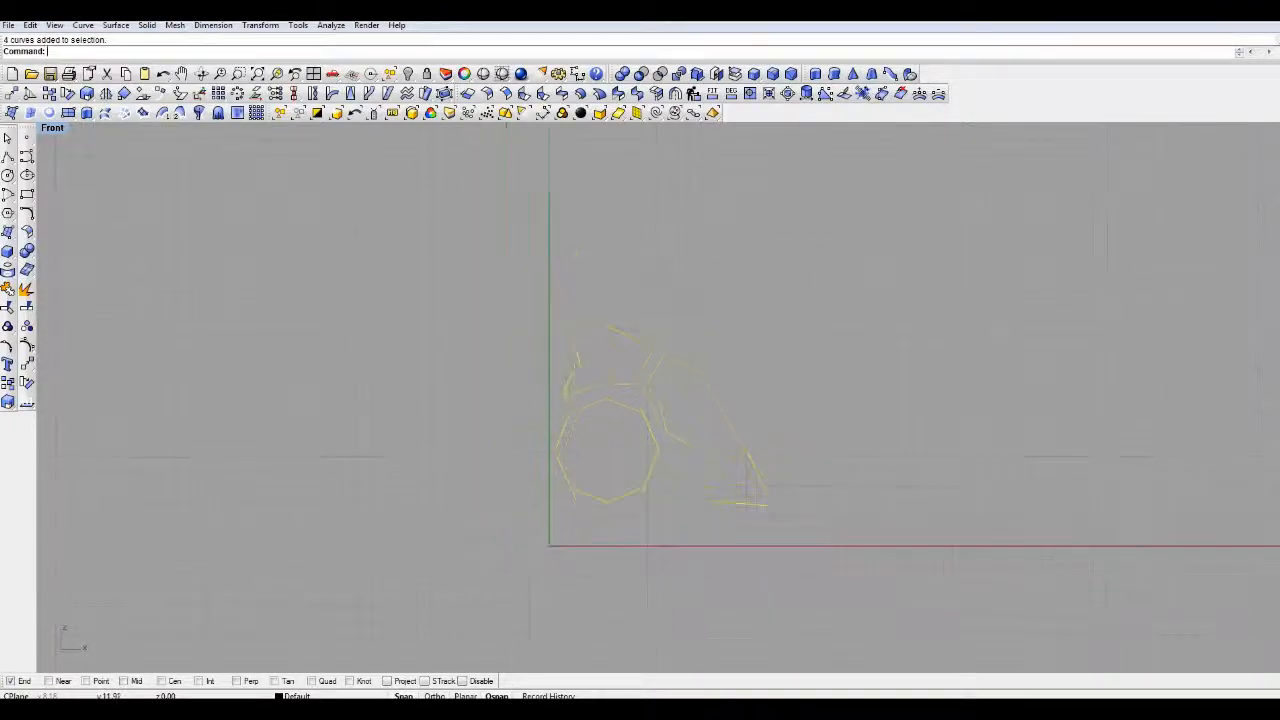
drag(616, 403, 616, 451)
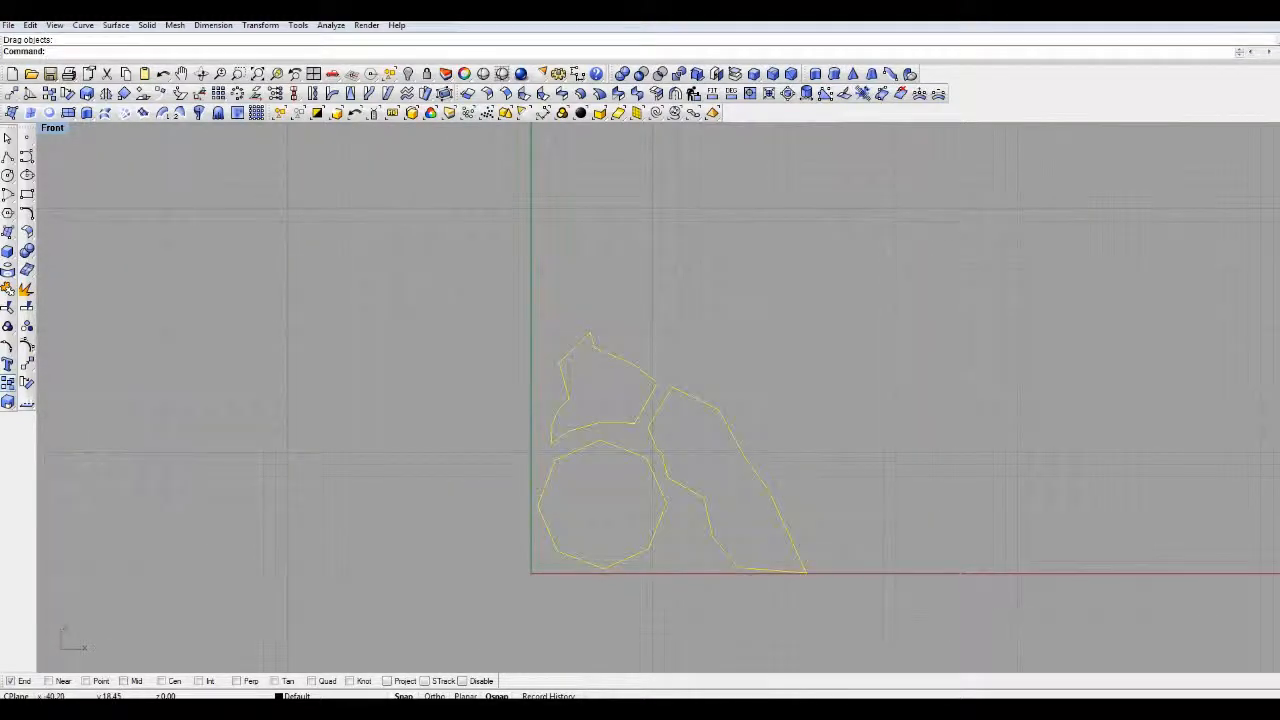
Copy the selected curves once, placing the copy above and to the right of the originals
click(8, 384)
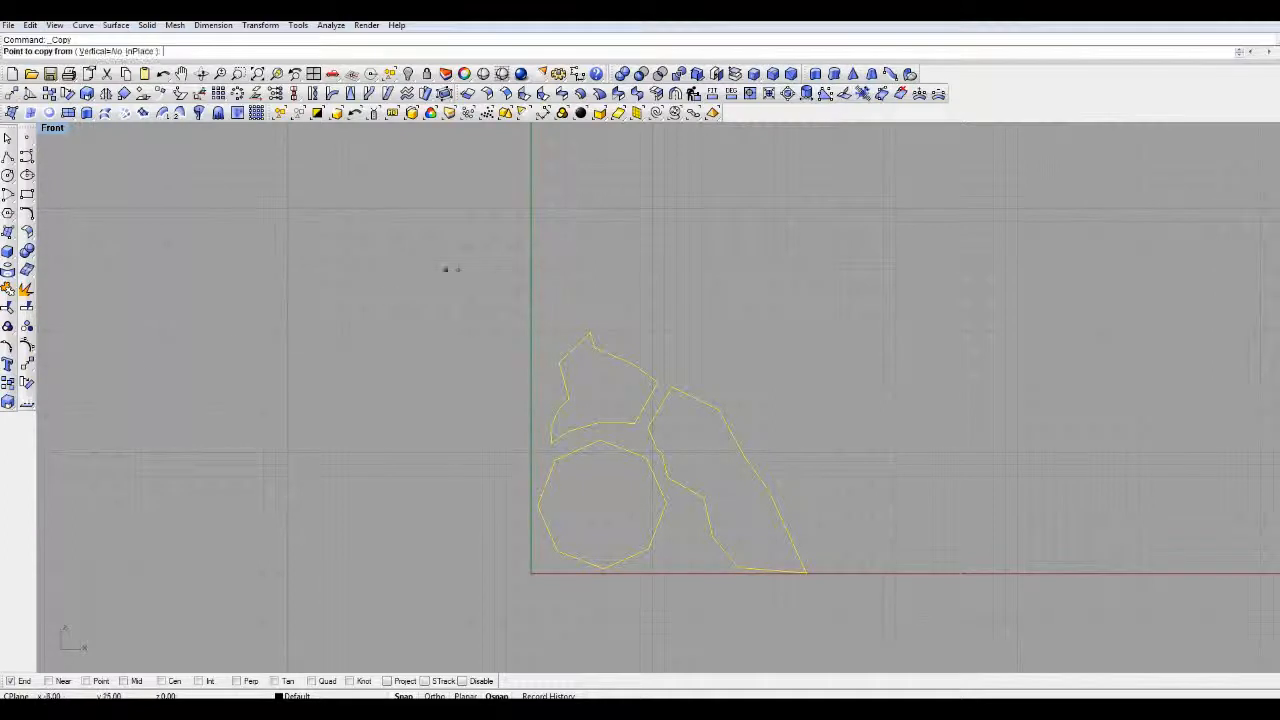
click(652, 318)
click(895, 172)
key(Return)
Scale the copied curves down to about two-thirds of their size and move them to the left, above the originals
drag(1062, 197, 850, 405)
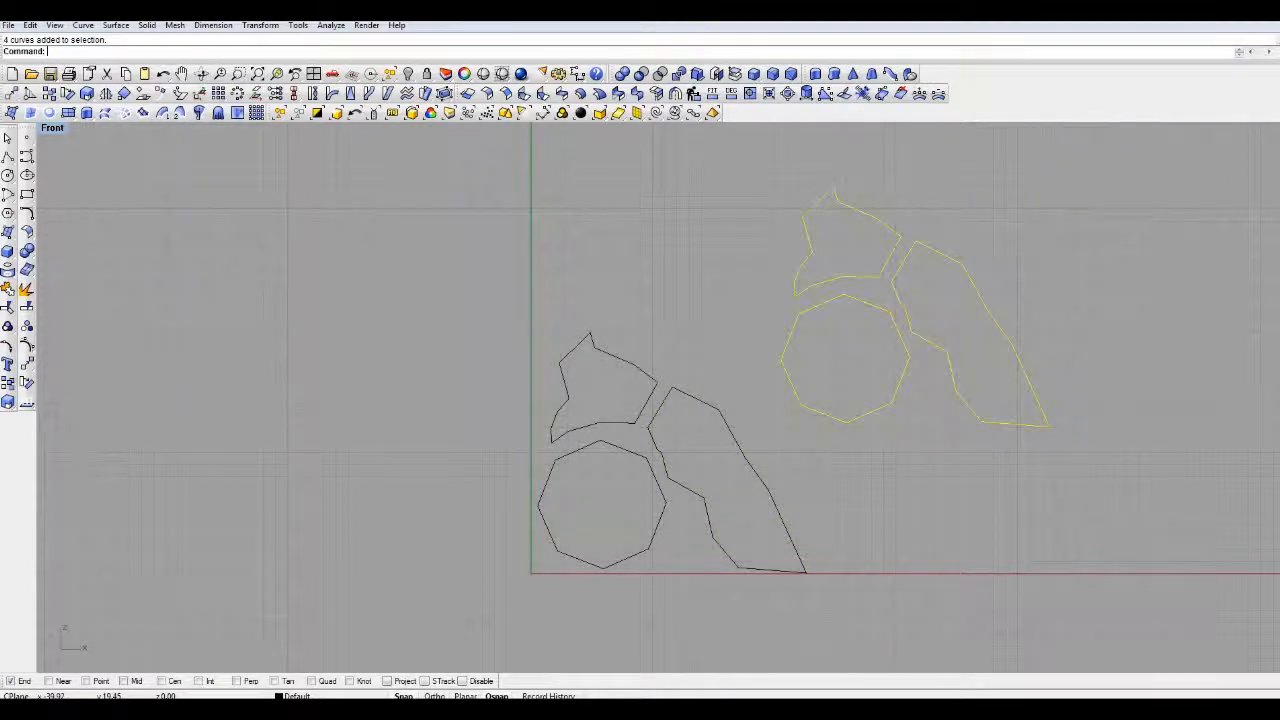
key(Return)
click(857, 366)
drag(893, 278, 734, 266)
Rotate the smaller copy counterclockwise by about 96° using reference points and move it directly above the original elongated outline
click(27, 382)
click(628, 281)
click(663, 318)
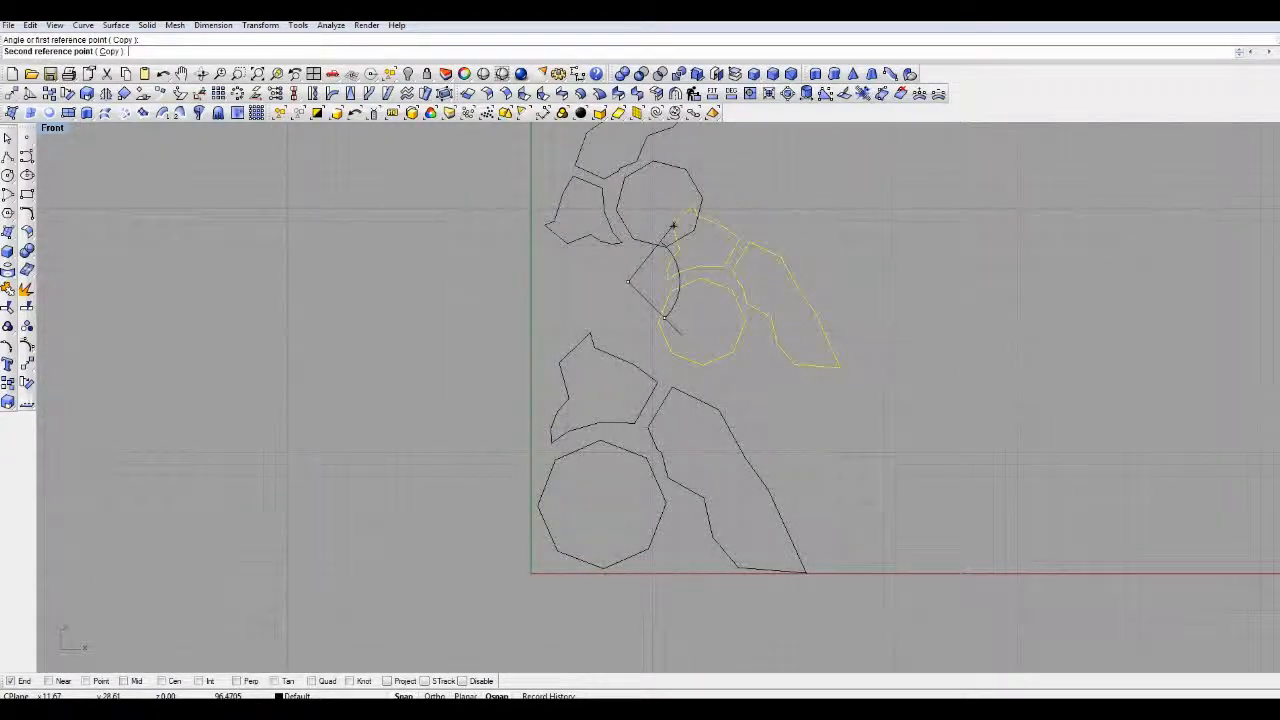
click(666, 232)
drag(616, 233, 717, 369)
right_drag(770, 357, 856, 340)
click(879, 359)
Select all eight curves of the pattern and mirror them as a copy across the vertical axis
drag(1028, 195, 636, 505)
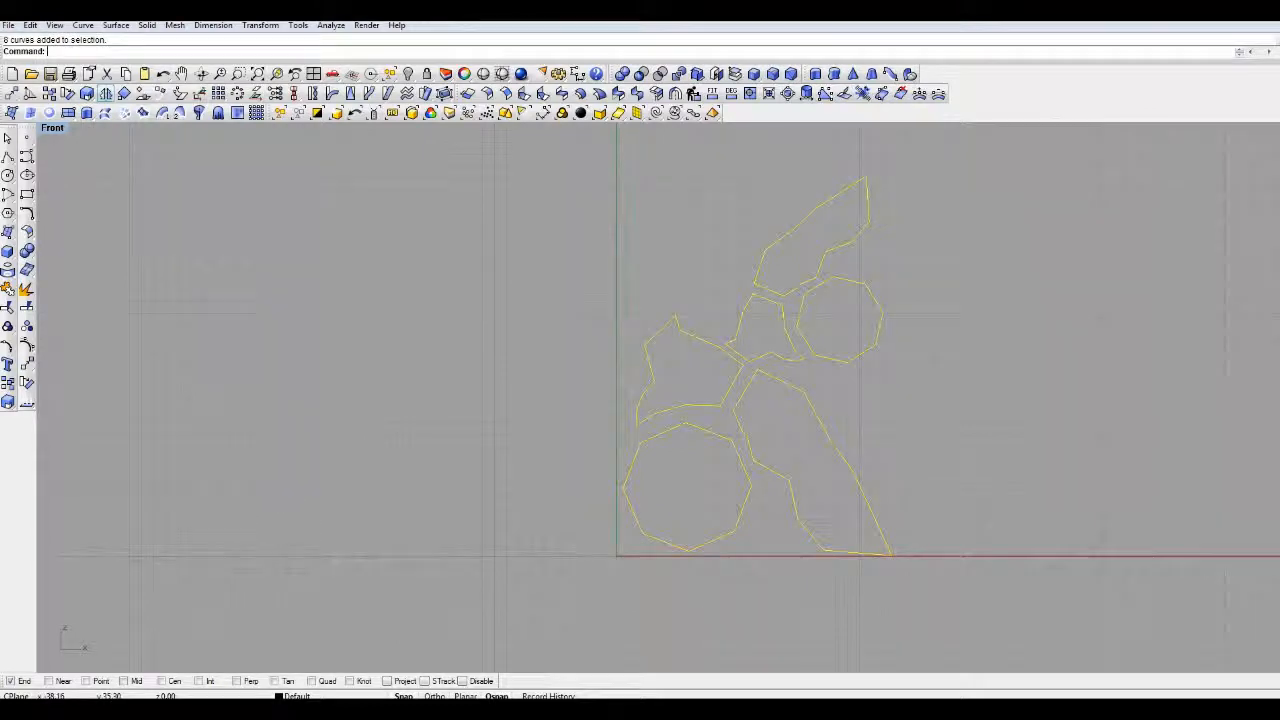
click(106, 93)
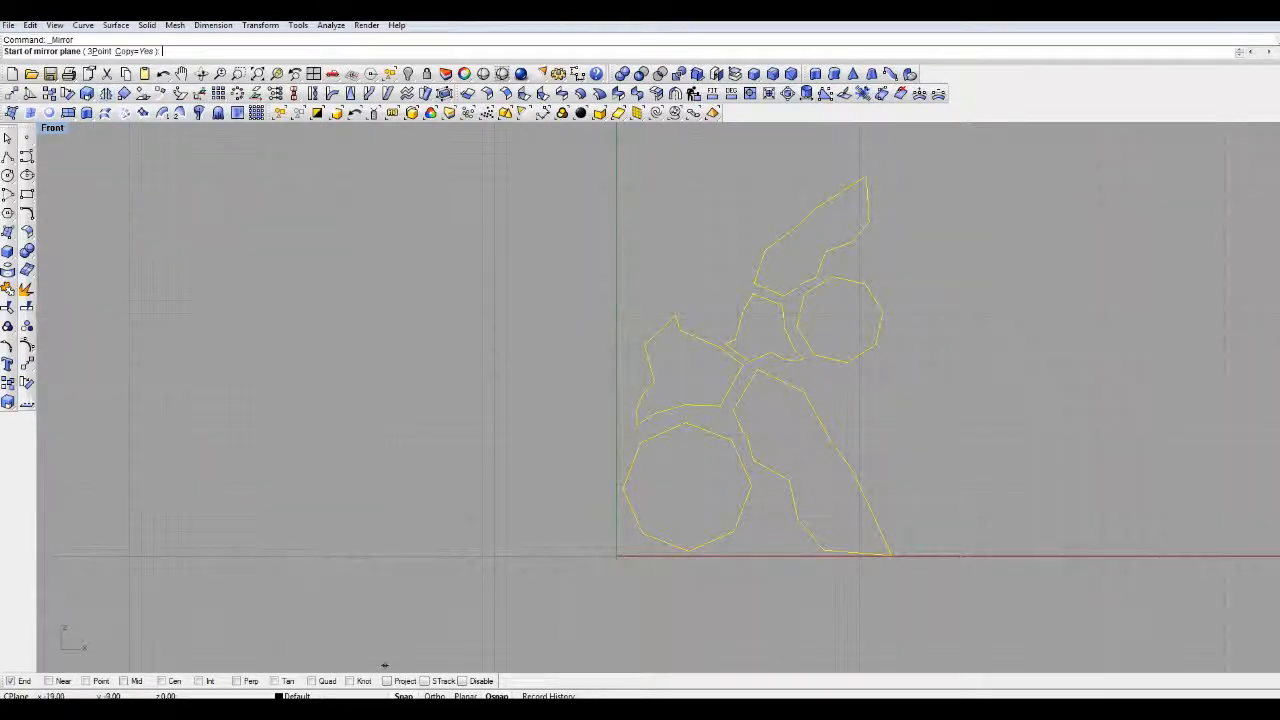
click(616, 264)
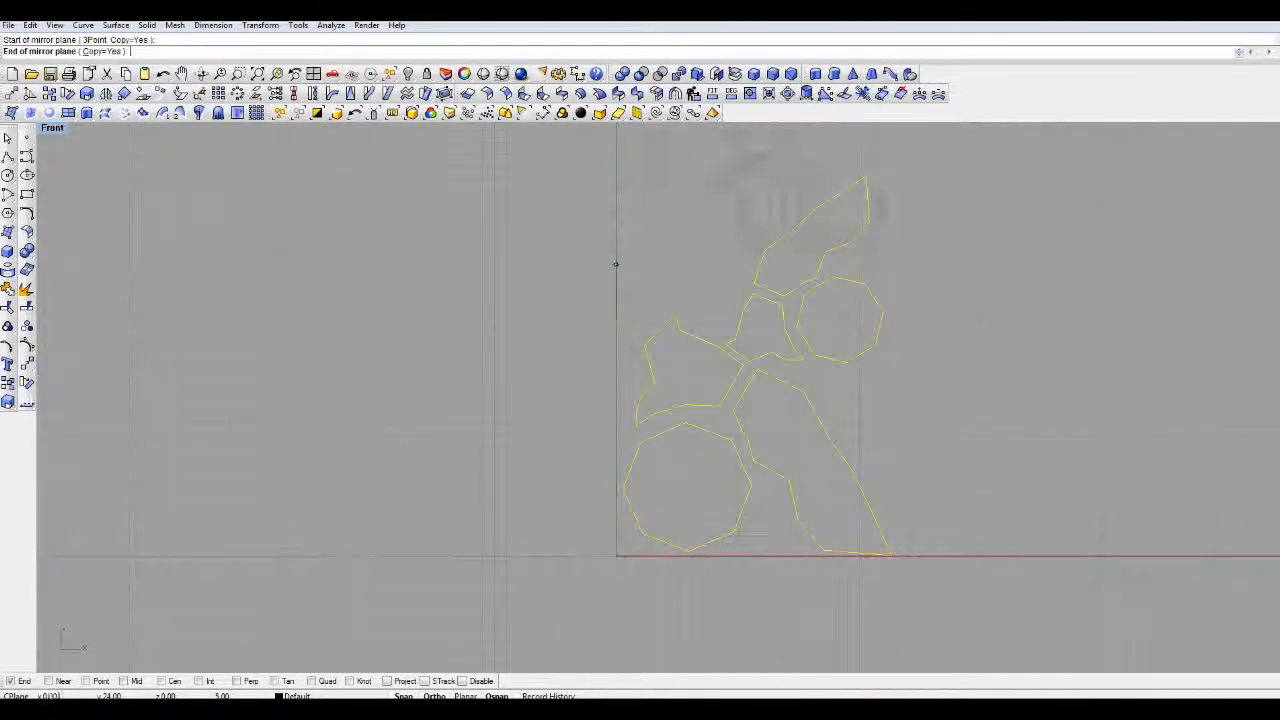
click(616, 337)
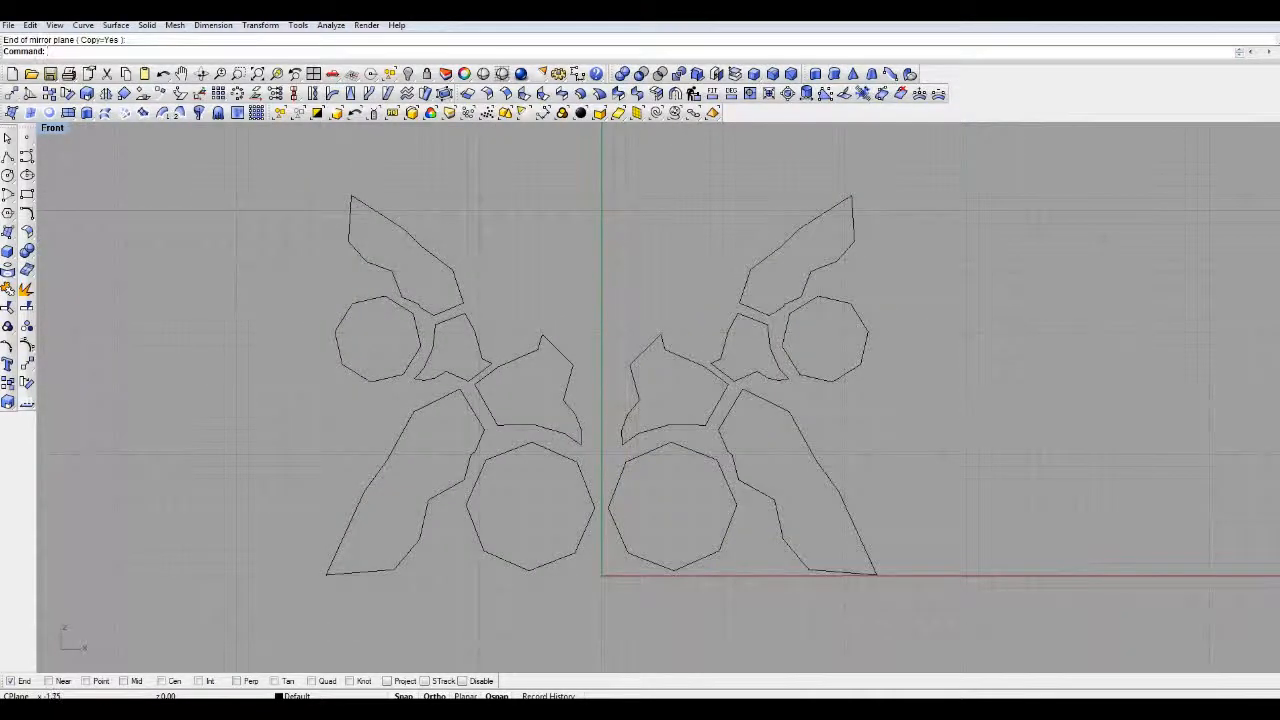
right_drag(576, 275, 553, 269)
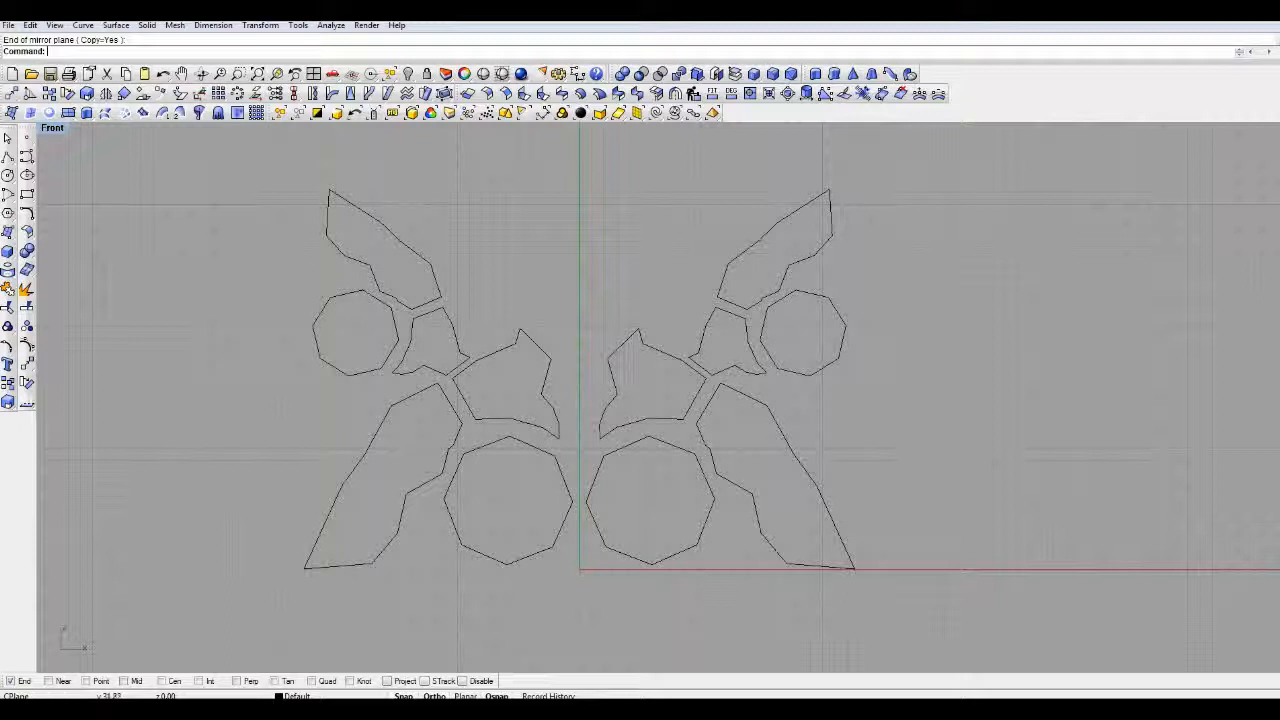
Select all curves on both sides of the axis and create surfaces from the planar curves
click(406, 246)
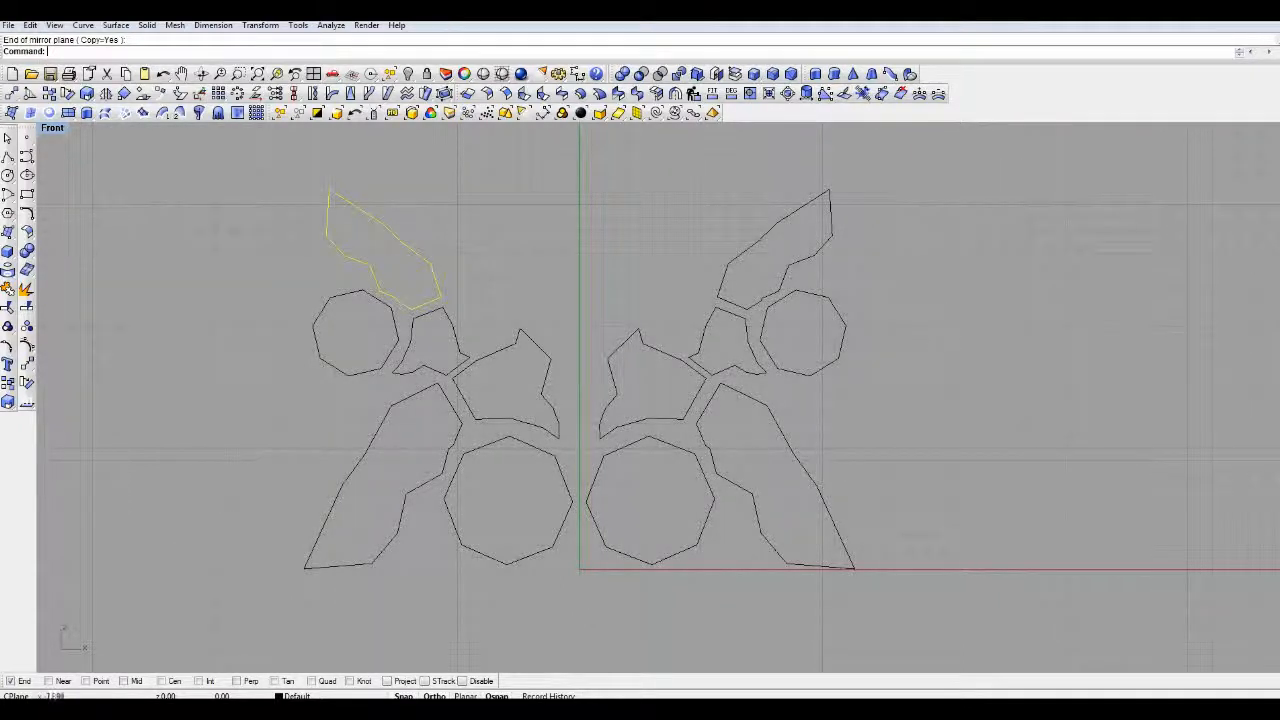
key(Escape)
key(ctrl+a)
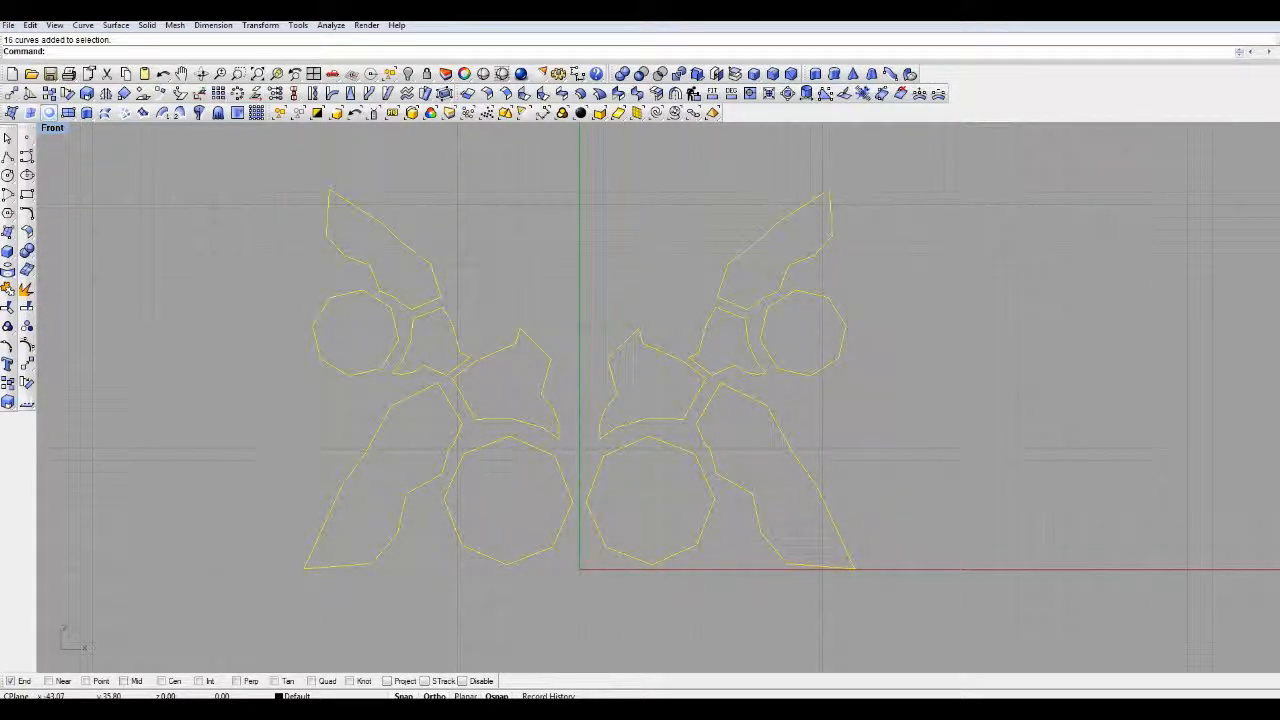
click(49, 112)
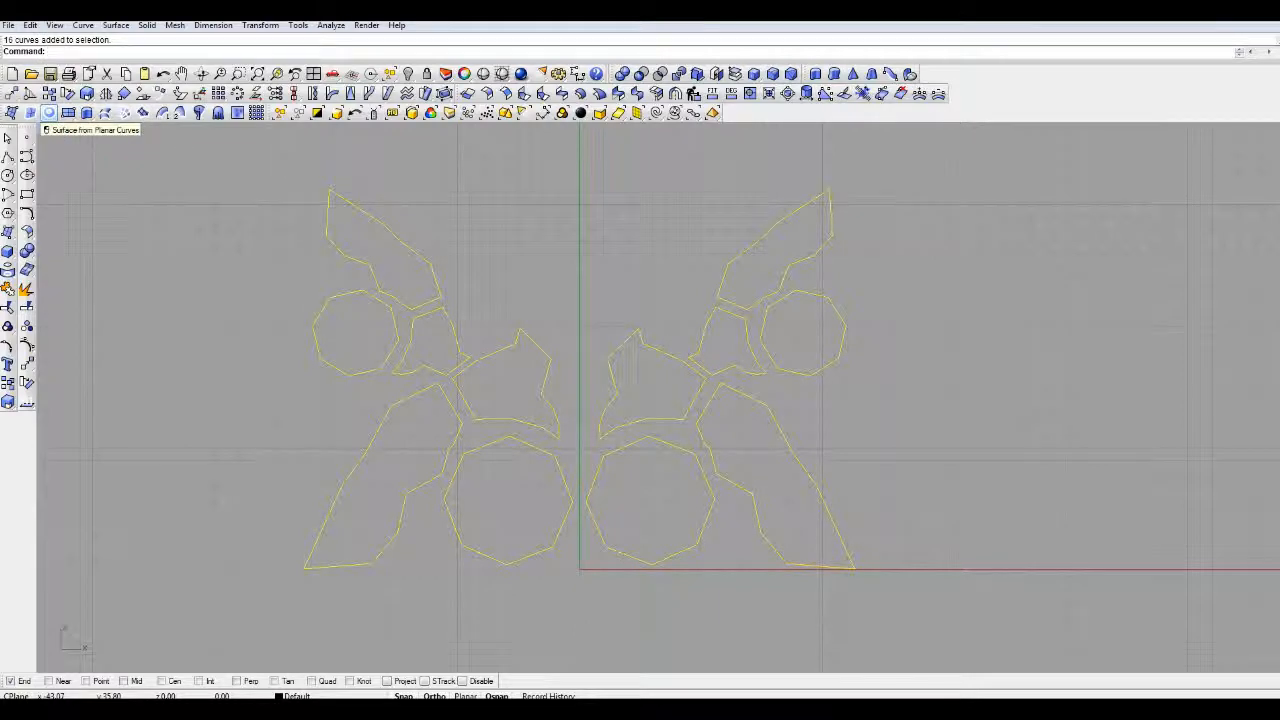
key(Escape)
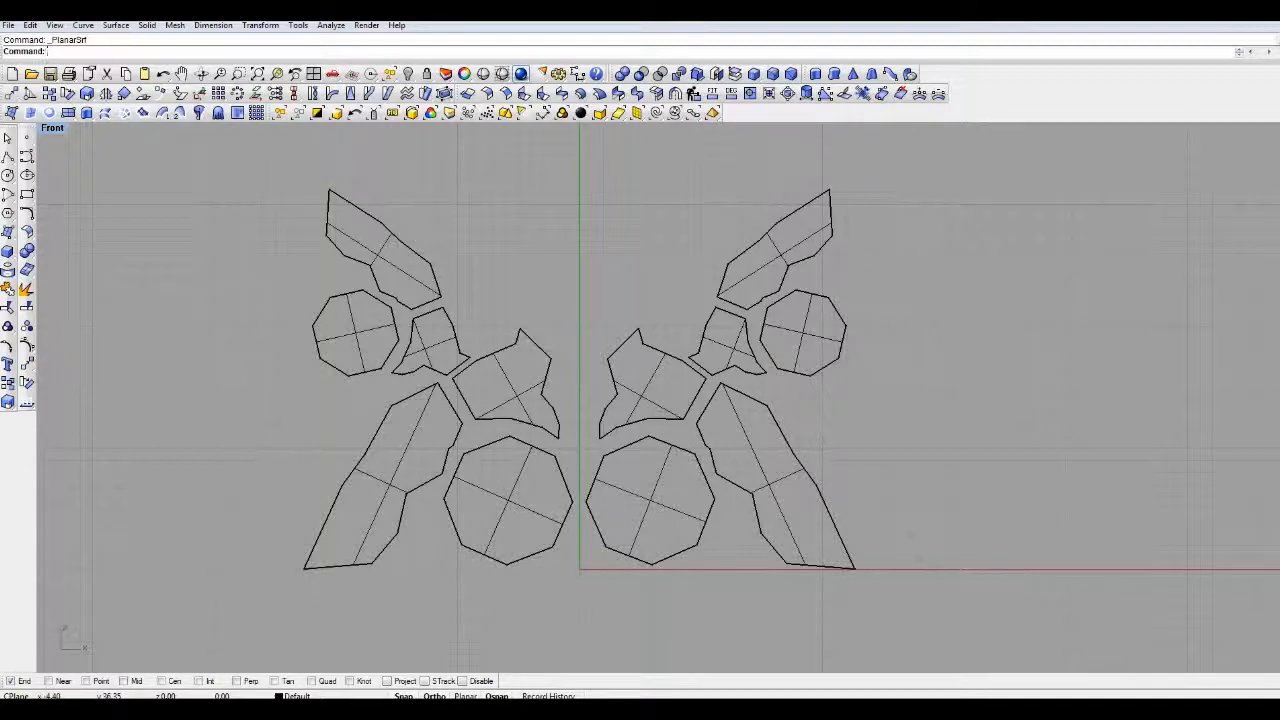
Render the Front view, look over the rendered image and its save and copy options, and close the render window
click(521, 74)
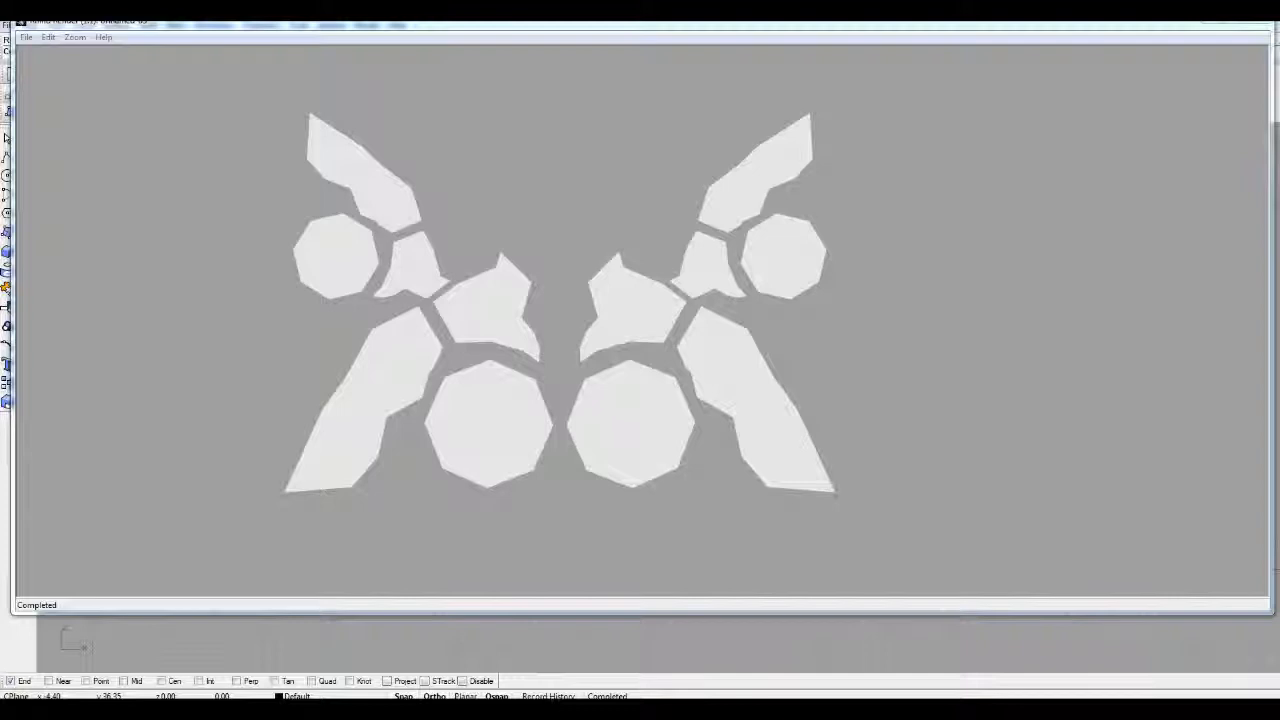
drag(640, 21, 671, 76)
click(79, 92)
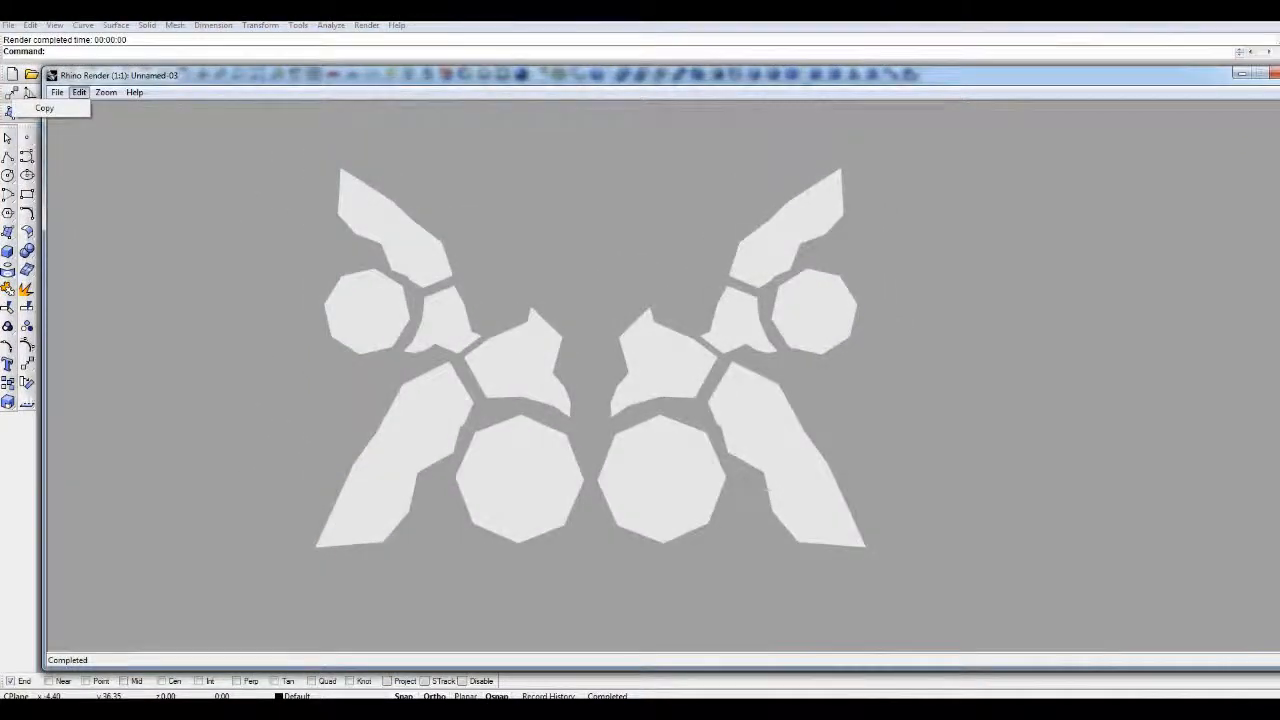
mouse_move(57, 92)
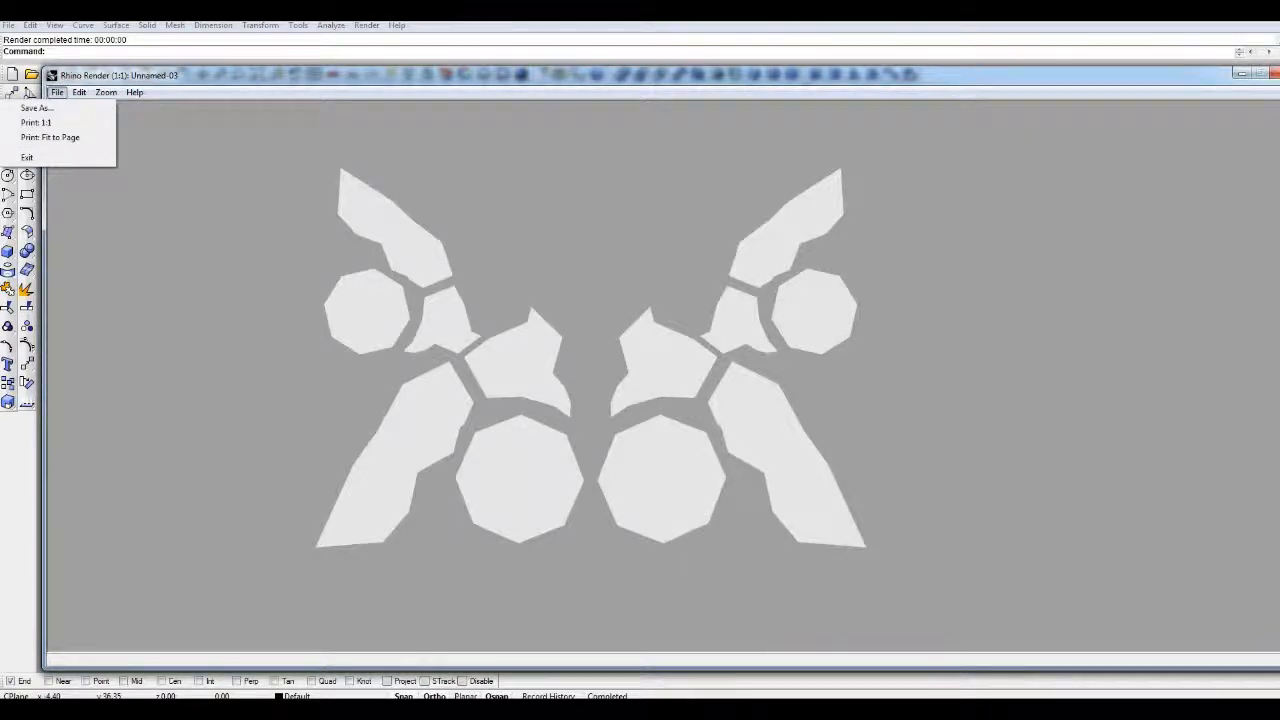
click(600, 75)
drag(600, 75, 472, 87)
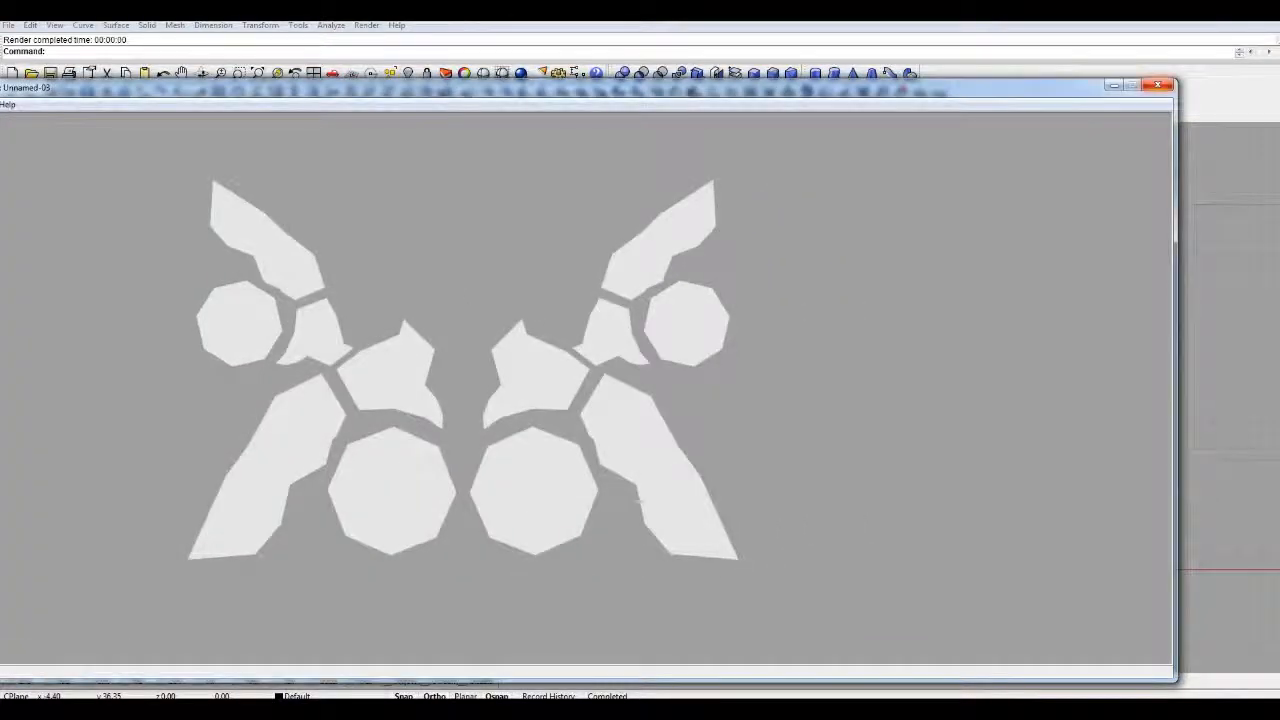
click(1157, 85)
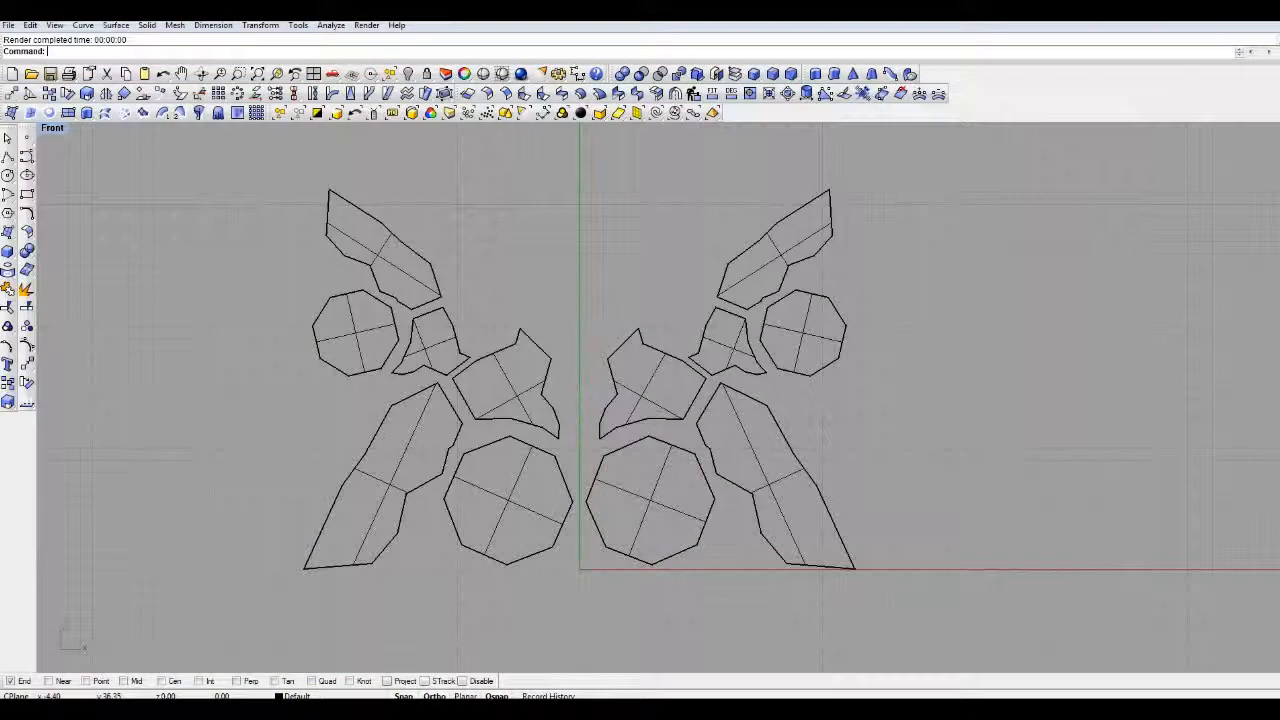
Change the render background to a muted dark red in the document's render properties
right_drag(492, 188, 582, 235)
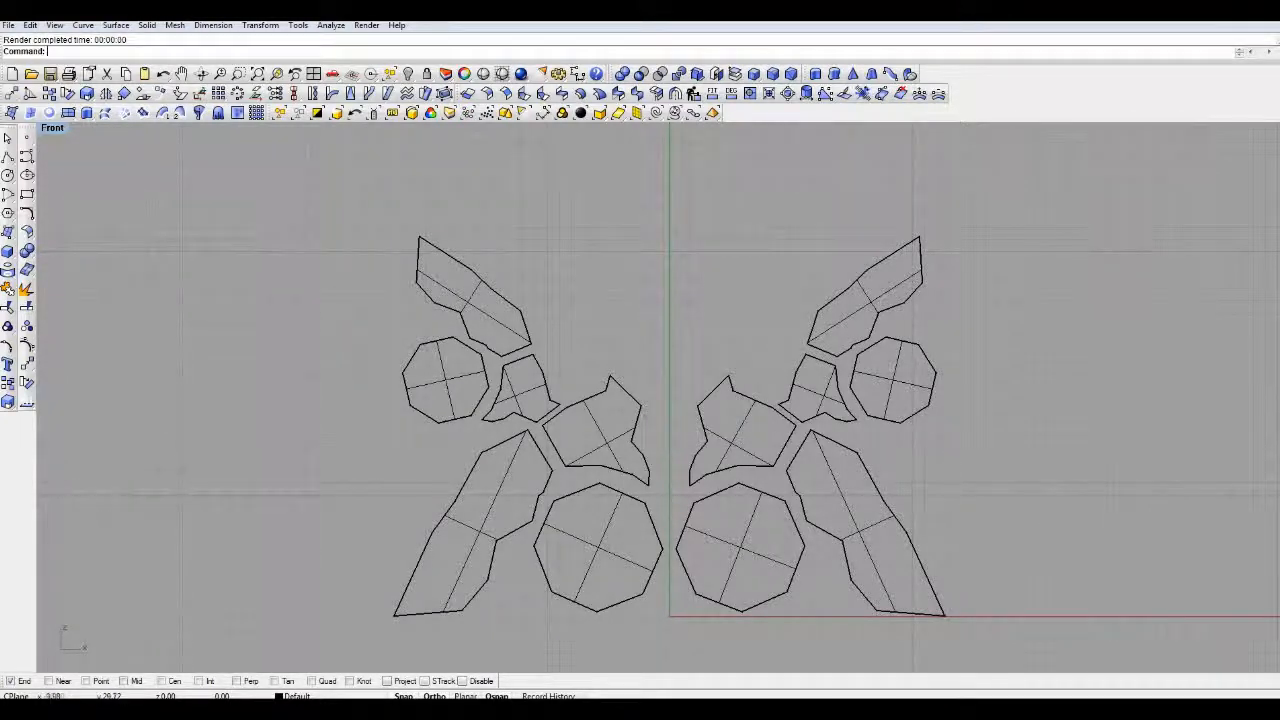
right_click(520, 73)
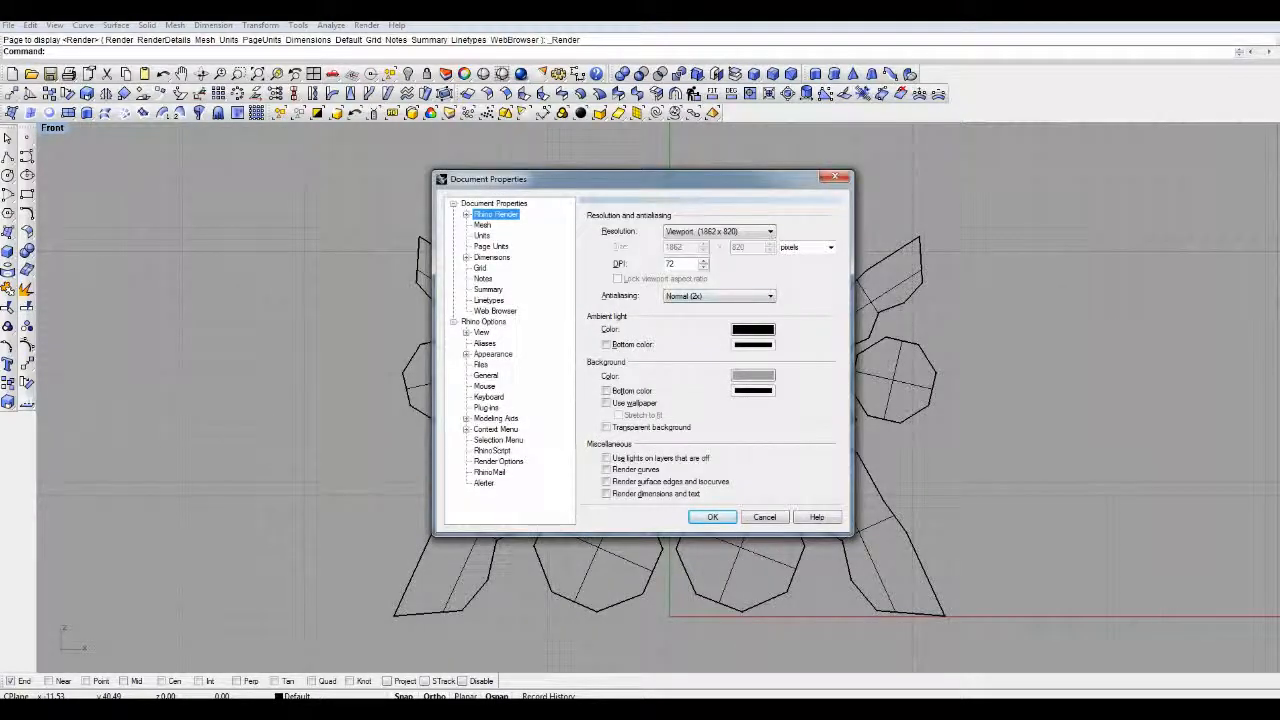
click(753, 376)
click(722, 308)
click(734, 282)
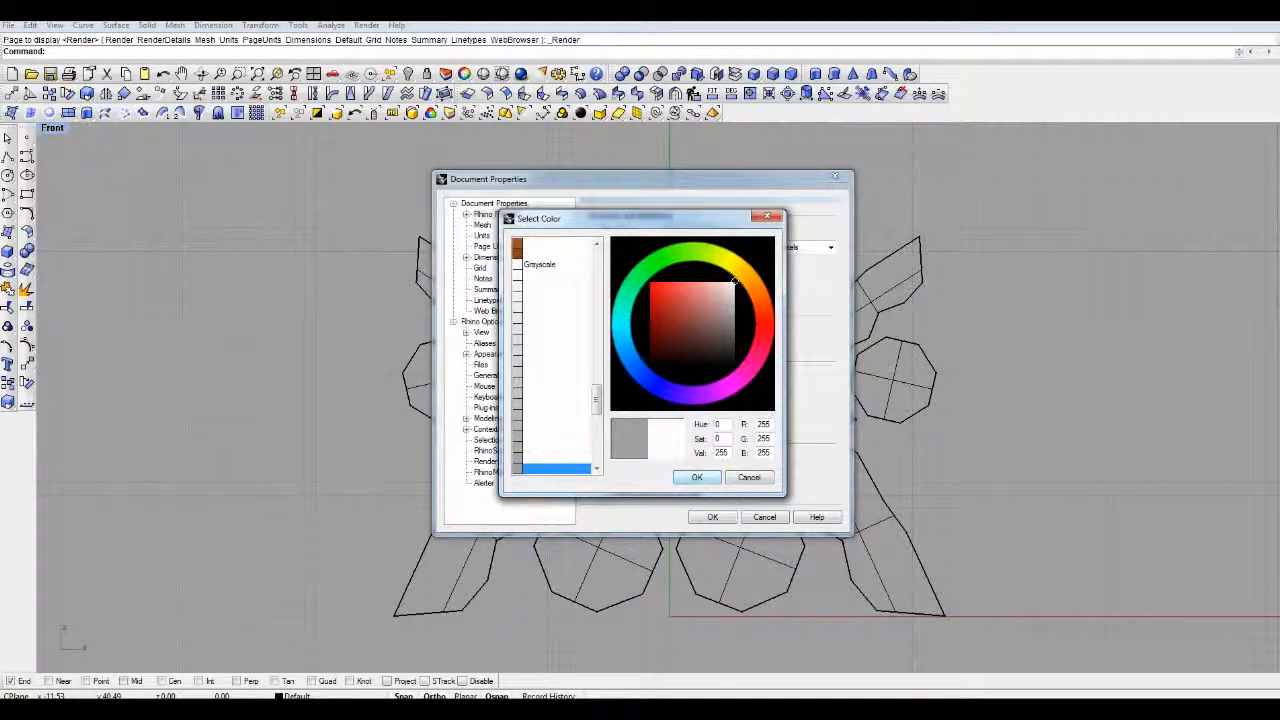
click(761, 343)
click(700, 328)
click(697, 477)
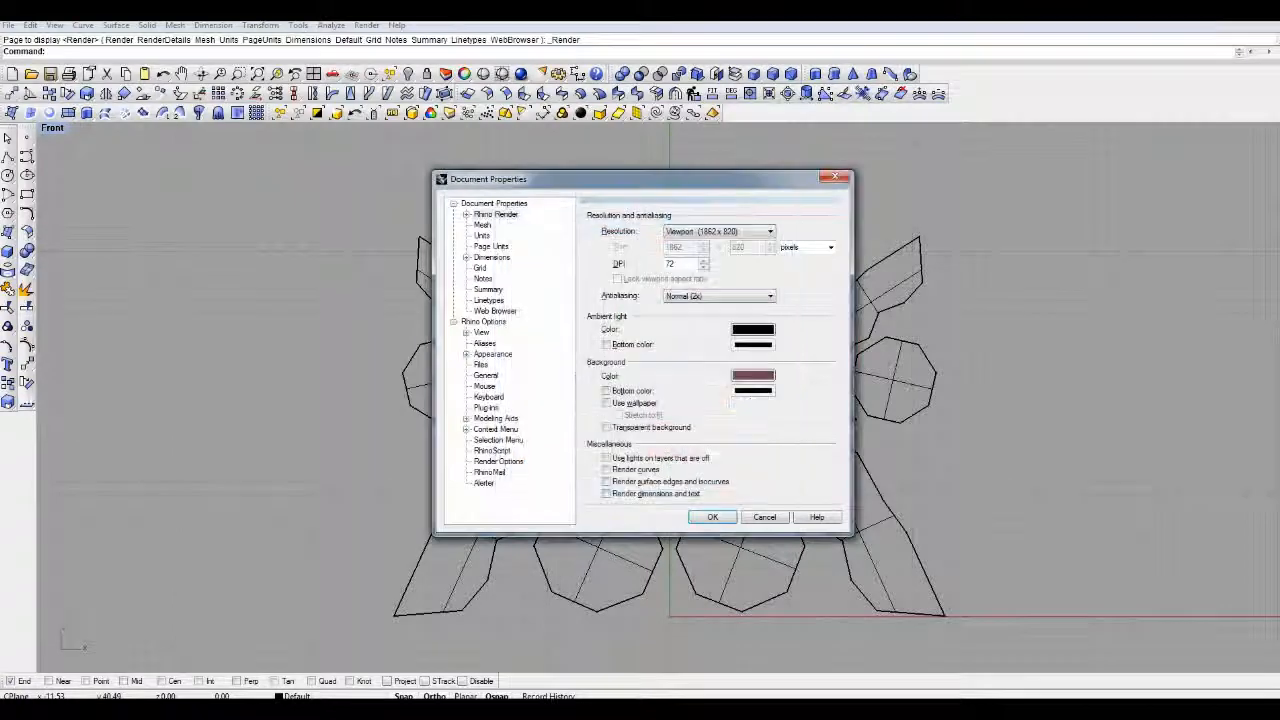
click(712, 517)
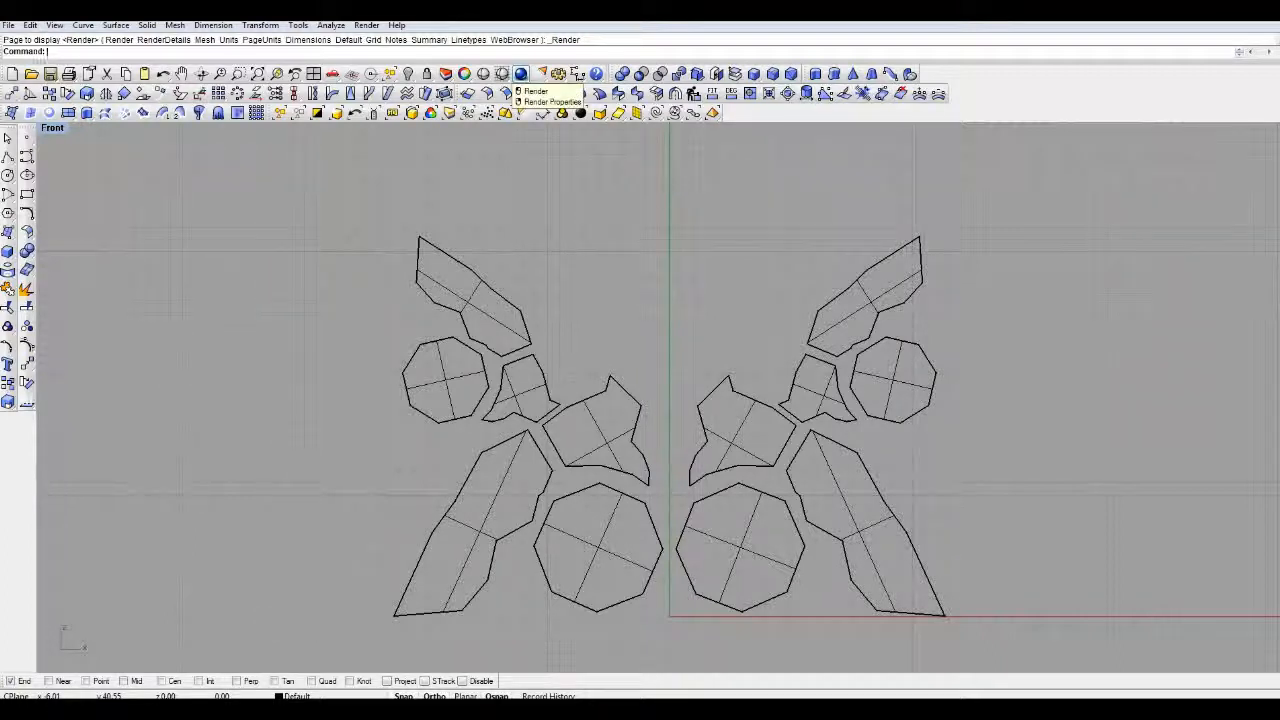
Render the mirrored surfaces again to check them against the new background colour
click(521, 74)
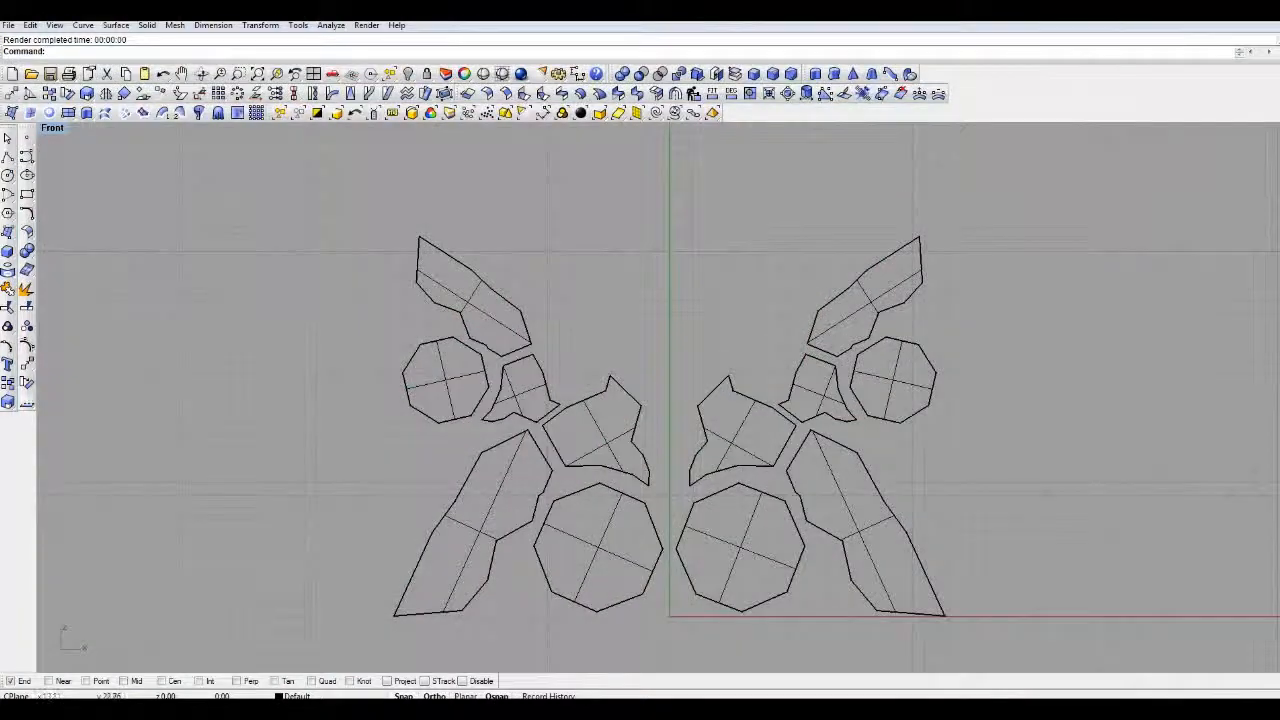
right_drag(716, 290, 633, 237)
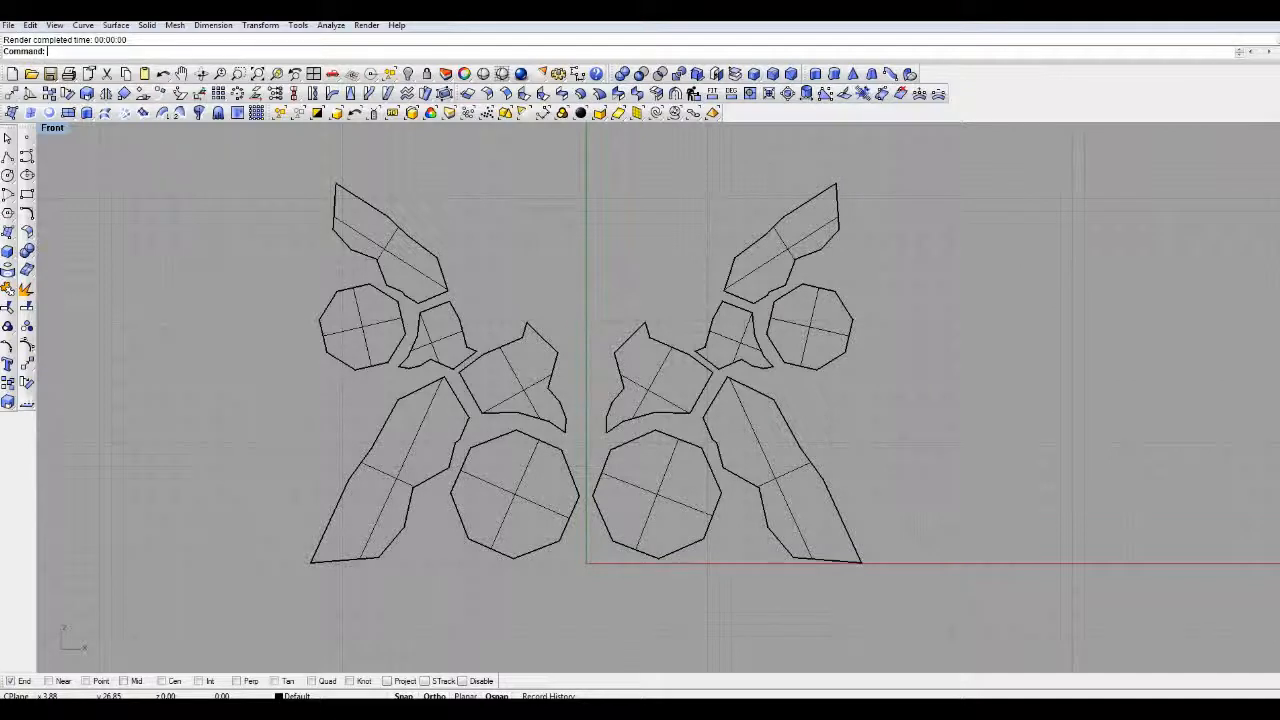
right_drag(598, 224, 673, 234)
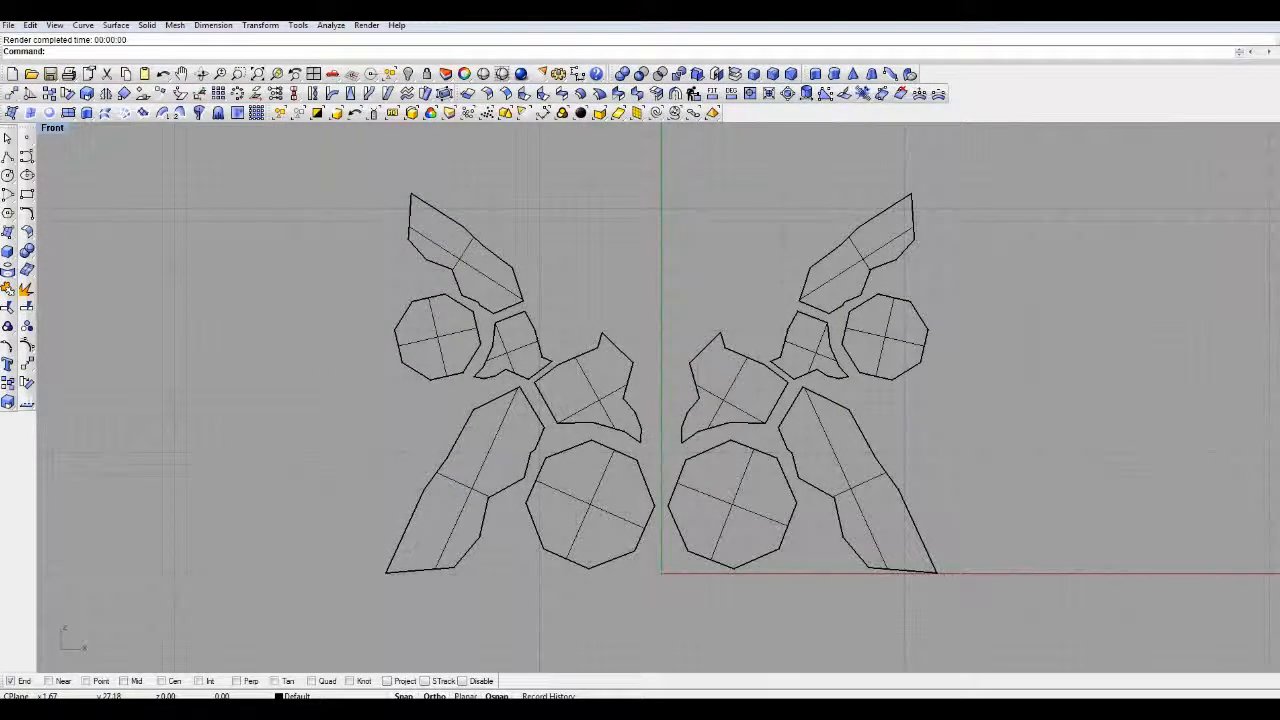